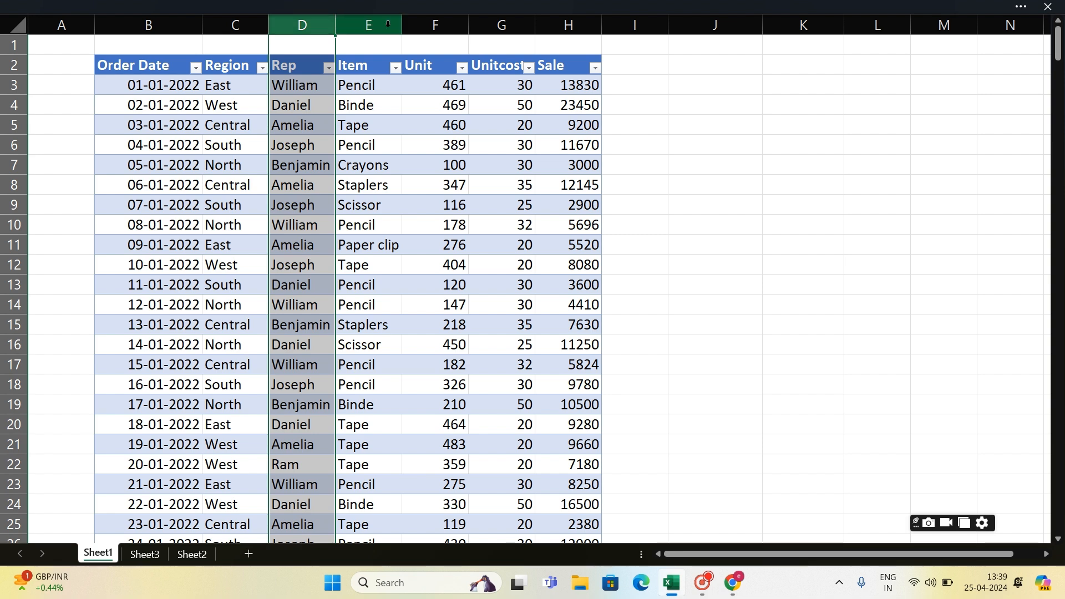
- Examine the sales table's columns on Sheet1 and the Monthly Summery layout on Sheet3
click(431, 25)
click(496, 27)
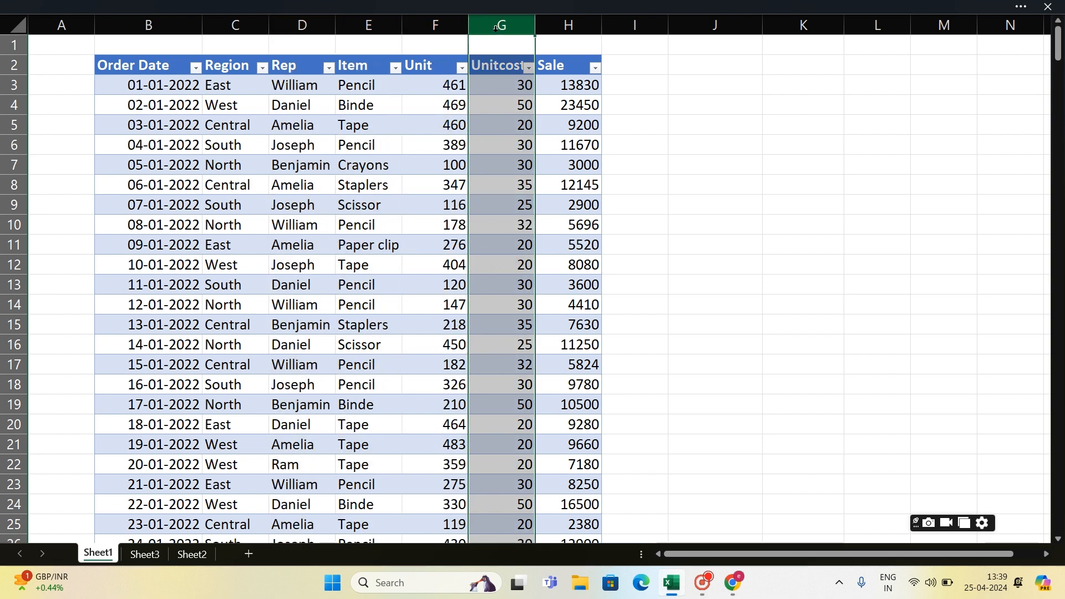
click(559, 23)
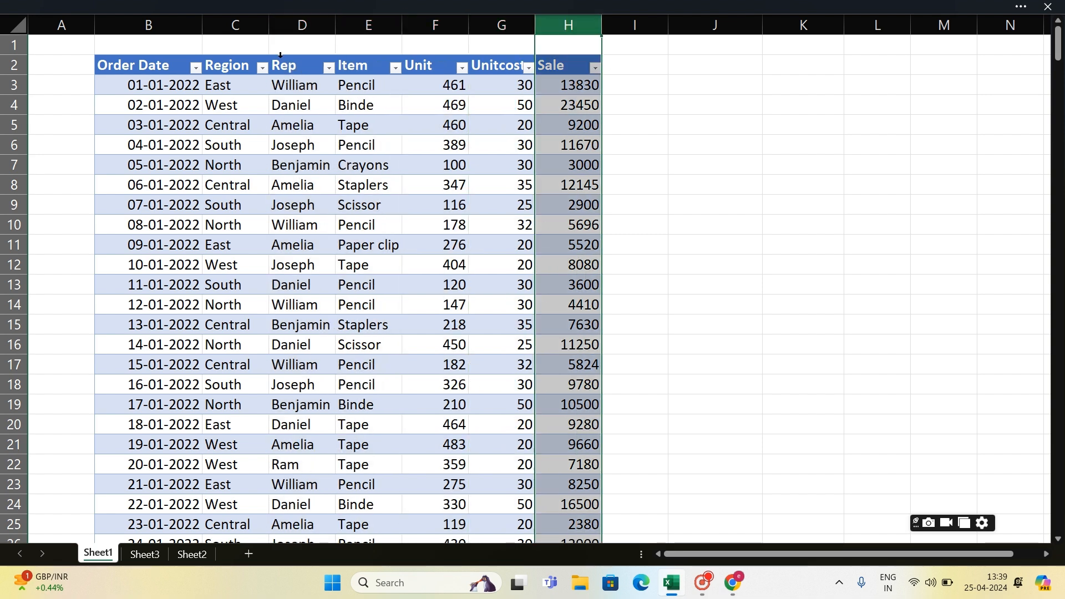
drag(108, 65, 424, 535)
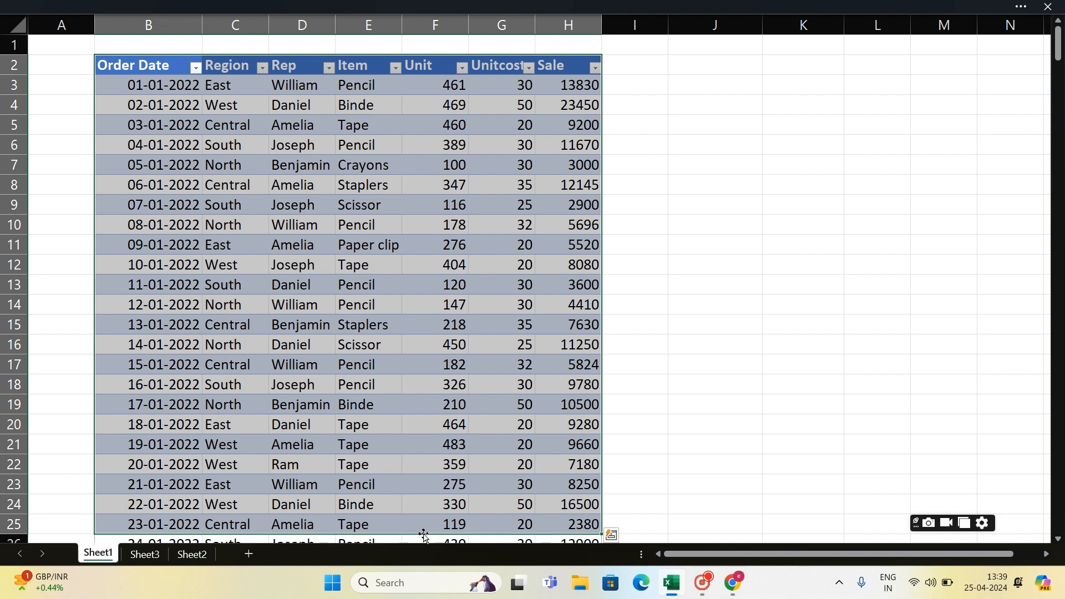
click(150, 554)
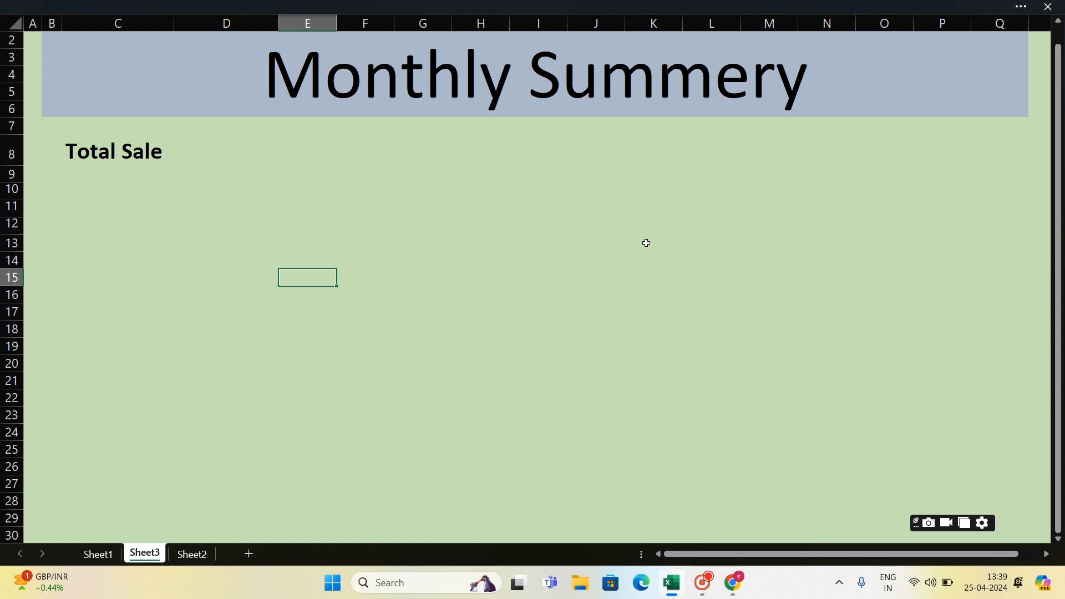
- Switch to Chrome, go to openai.com and open ChatGPT from the site
click(735, 591)
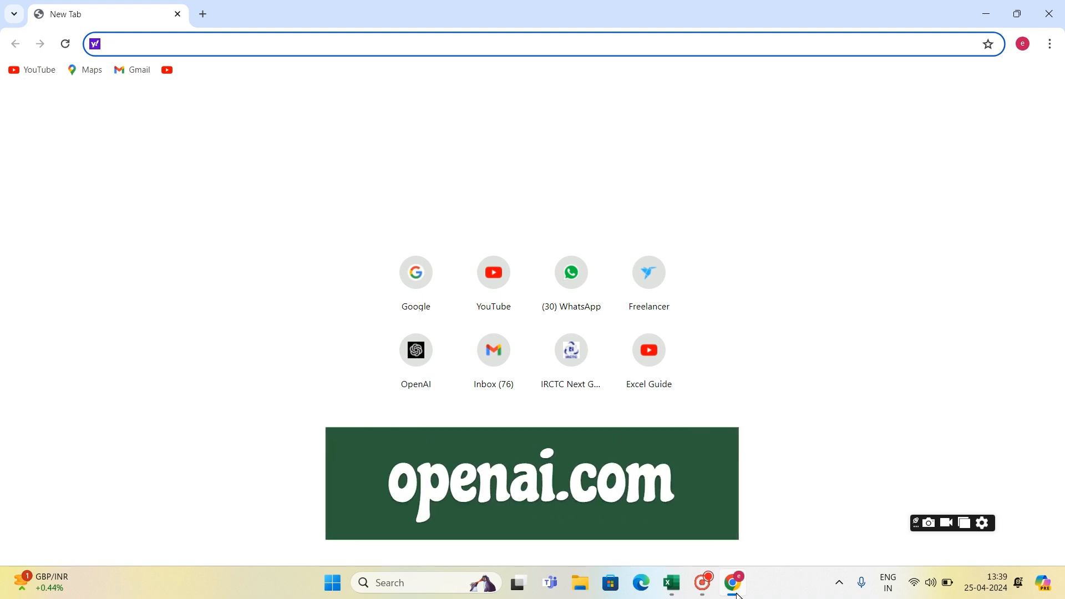
text(openai.com)
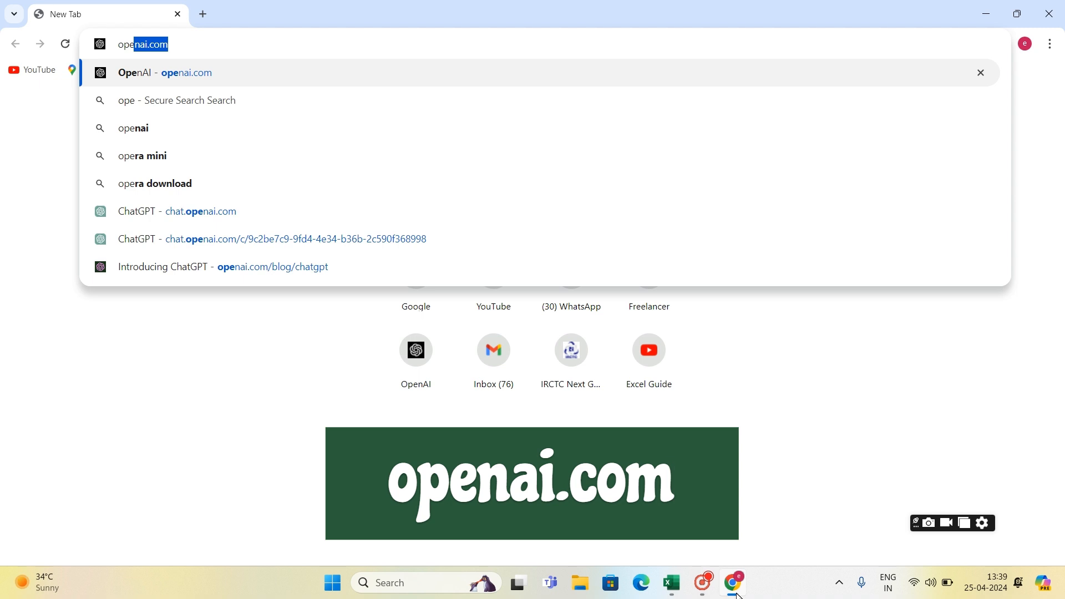
key(Return)
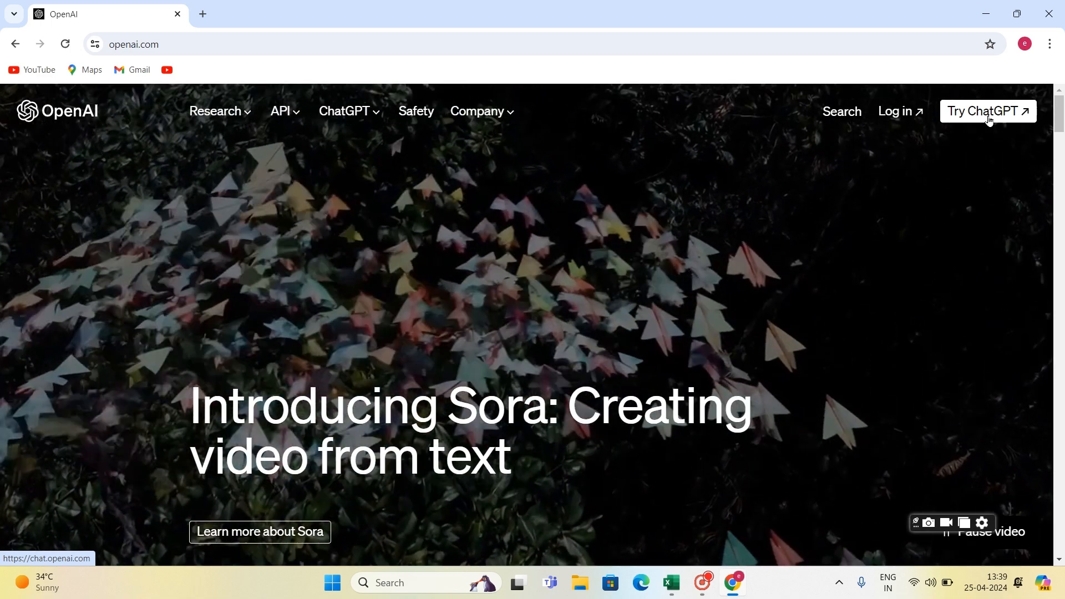
click(989, 118)
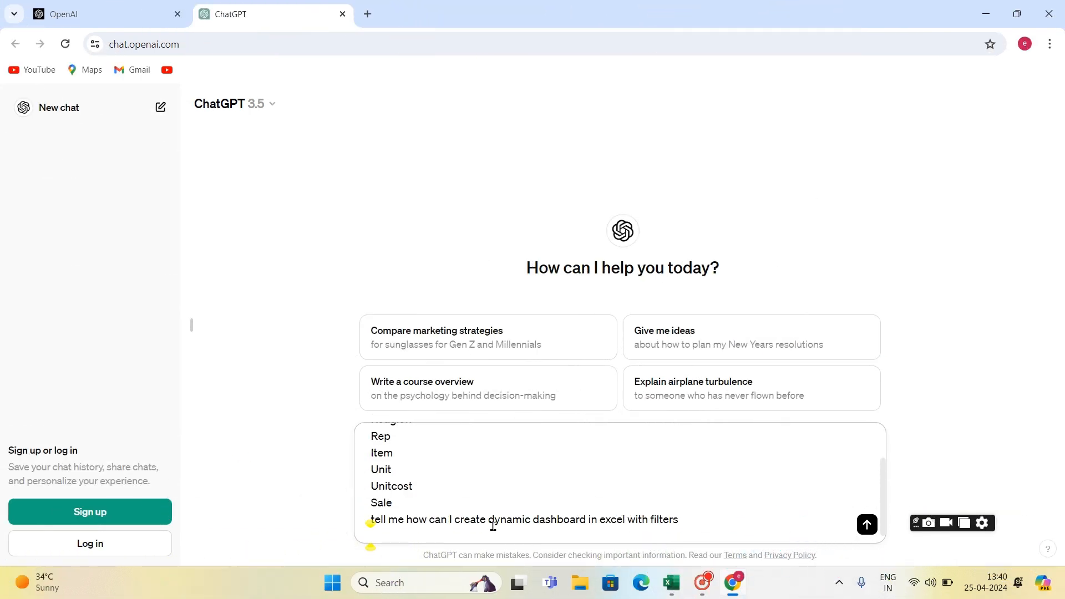
- Correct "colum" to "column" in the first line of the unsent prompt
scroll(467, 496, up, 3)
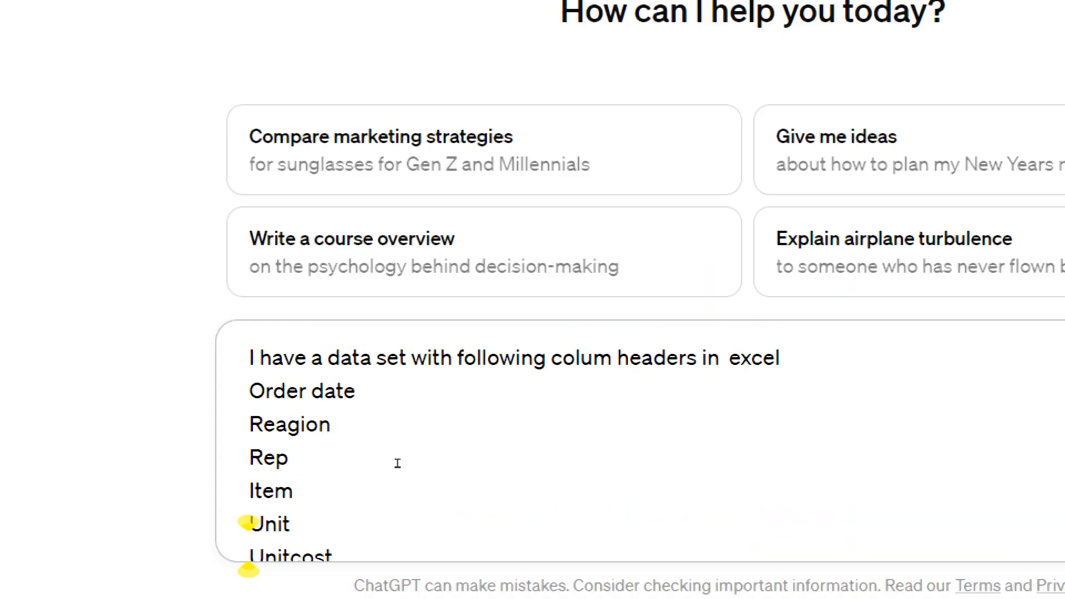
drag(366, 435, 669, 447)
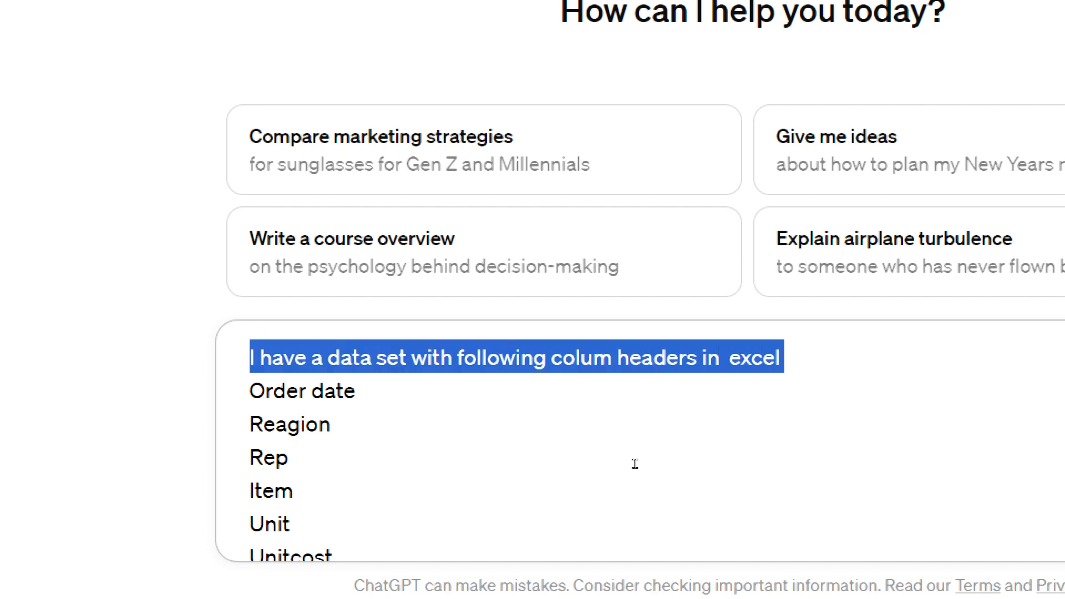
double_click(547, 445)
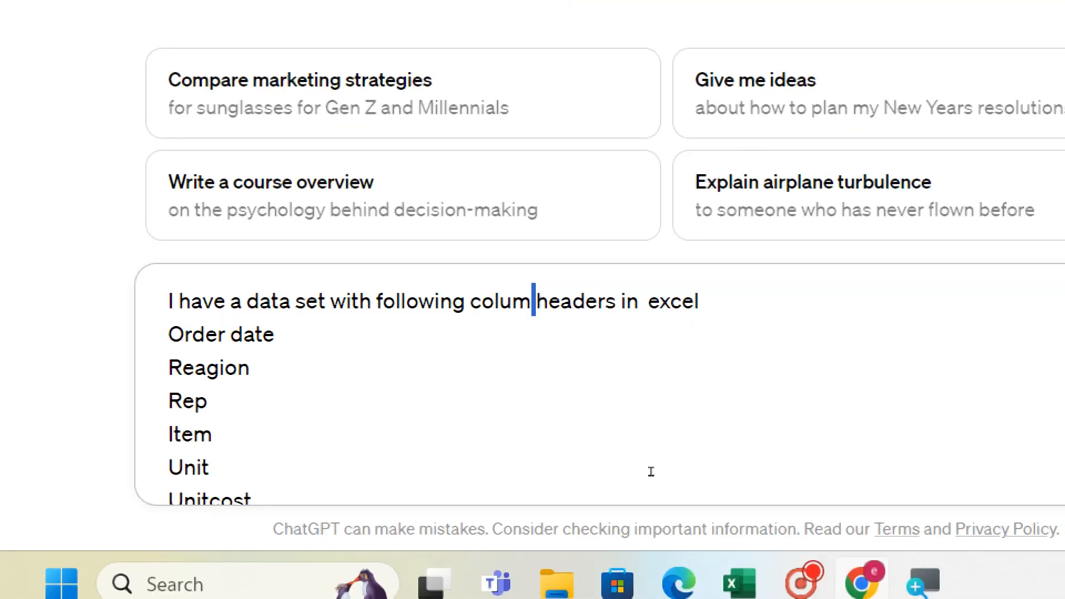
key(Left)
text(n)
key(BackSpace)
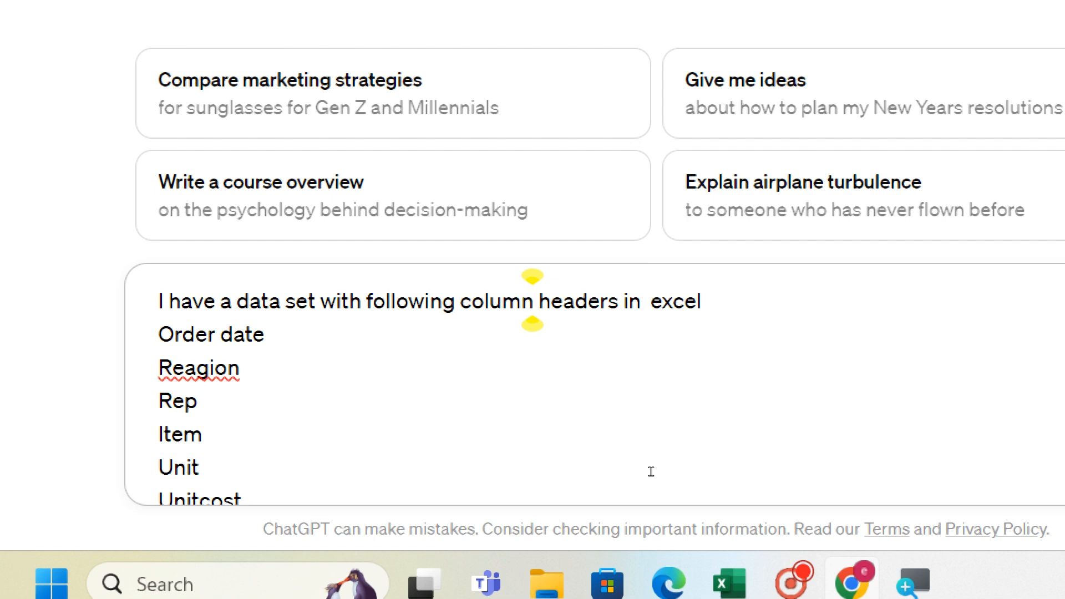
- Check the rest of the prompt asking how to create a dynamic Excel dashboard with filters and send it
scroll(404, 499, down, 1)
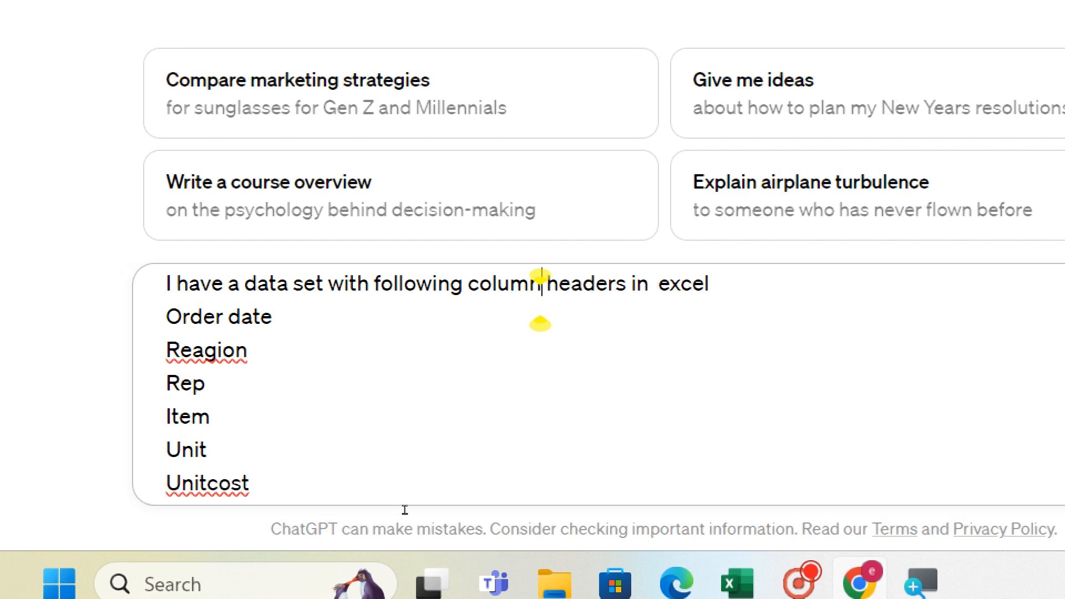
scroll(405, 508, down, 3)
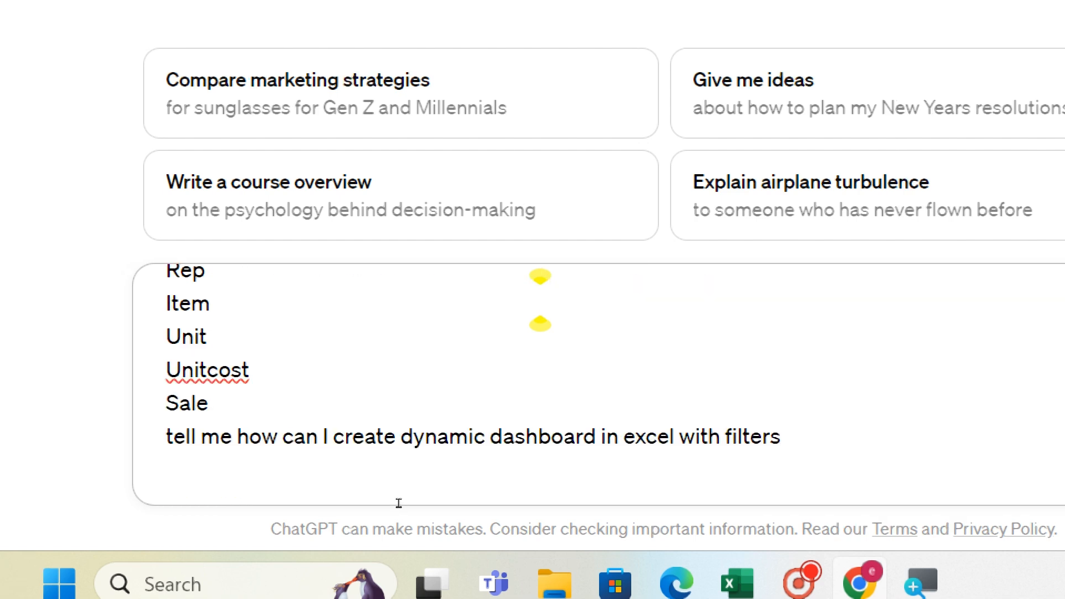
drag(366, 511, 694, 508)
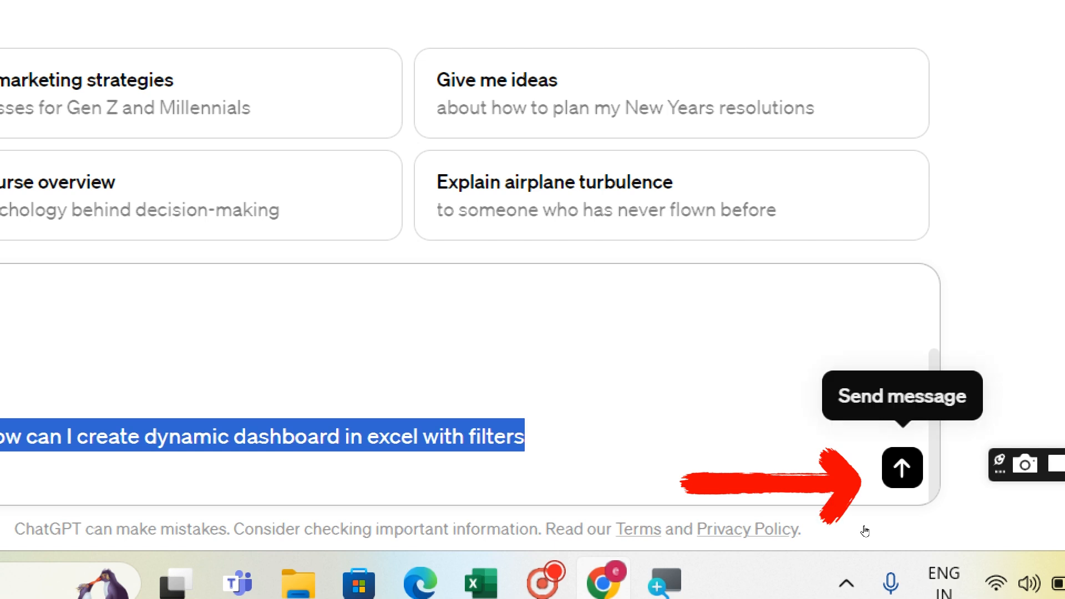
key(Return)
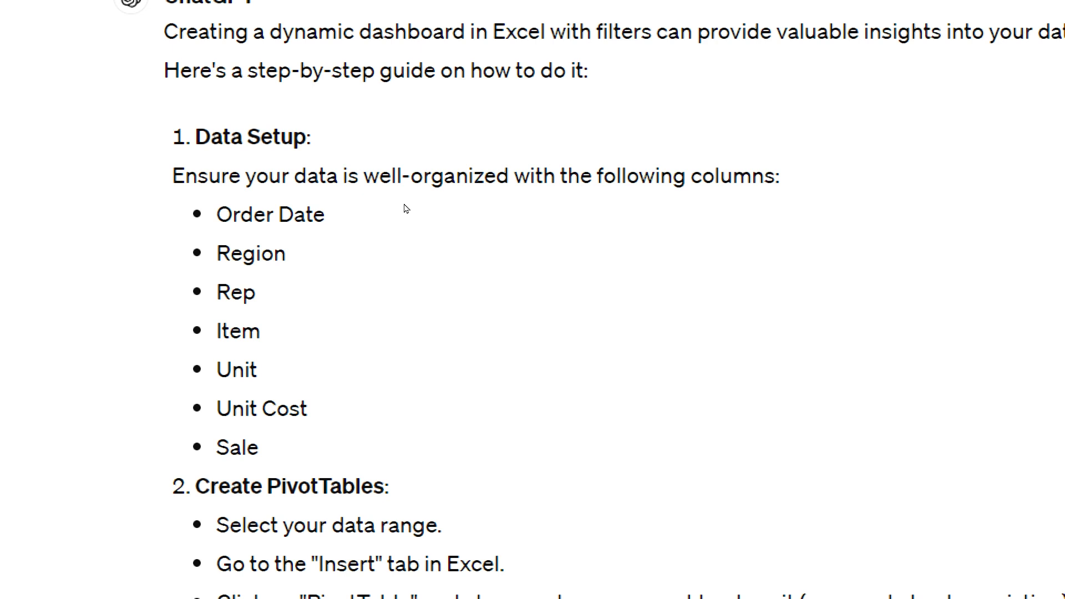
- Read the Data Setup section of ChatGPT's reply, including its list of required columns
drag(196, 137, 311, 137)
drag(173, 176, 675, 201)
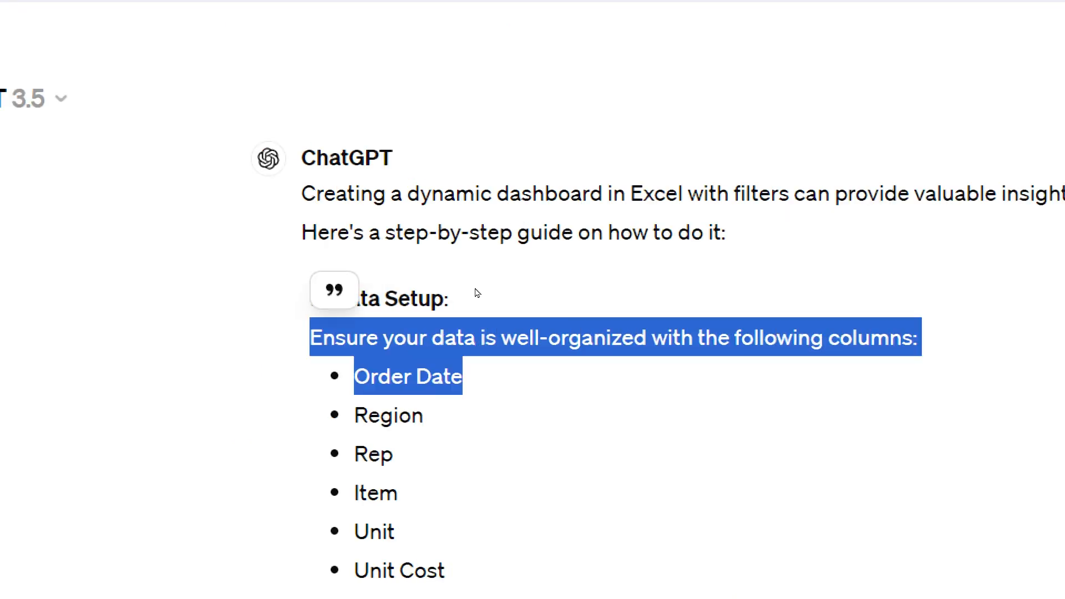
scroll(478, 292, down, 3)
scroll(461, 172, up, 2)
scroll(471, 244, up, 2)
scroll(483, 282, down, 5)
- Read the Create PivotTables instructions in the reply, through the example with Region in Rows and Sale in Values
drag(333, 370, 536, 410)
scroll(533, 227, down, 2)
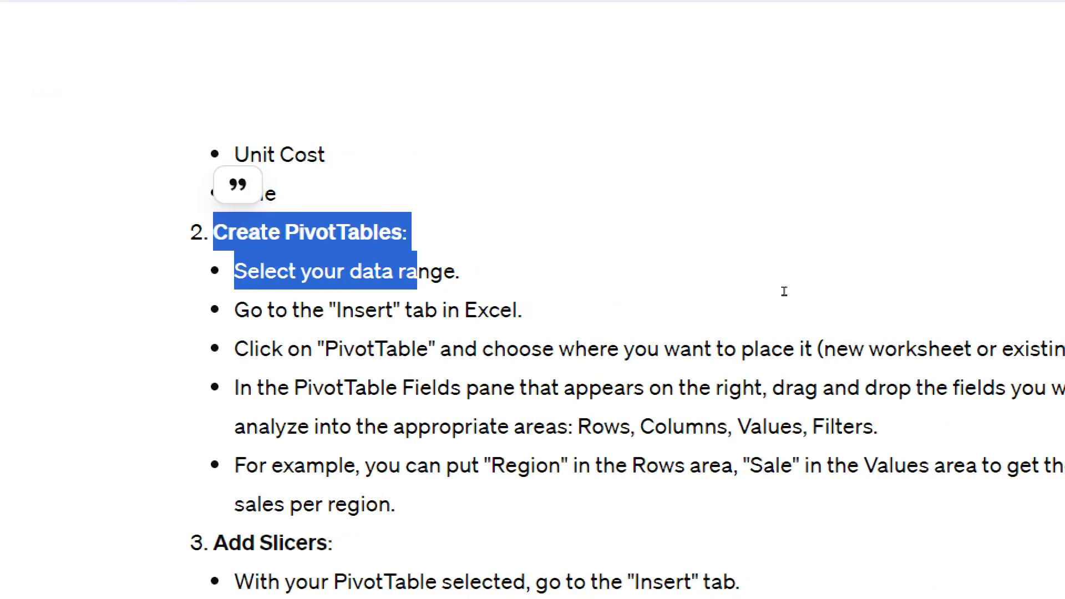
click(554, 205)
drag(418, 185, 538, 195)
drag(417, 214, 577, 217)
drag(420, 226, 660, 244)
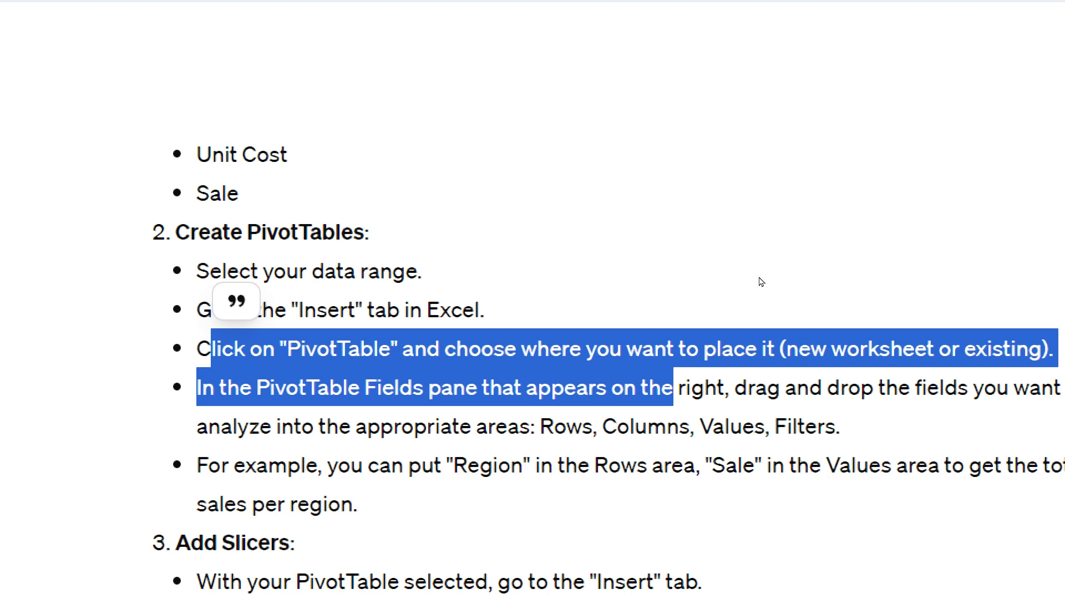
mouse_move(209, 465)
mouse_down()
mouse_move(499, 472)
mouse_move(359, 504)
mouse_up()
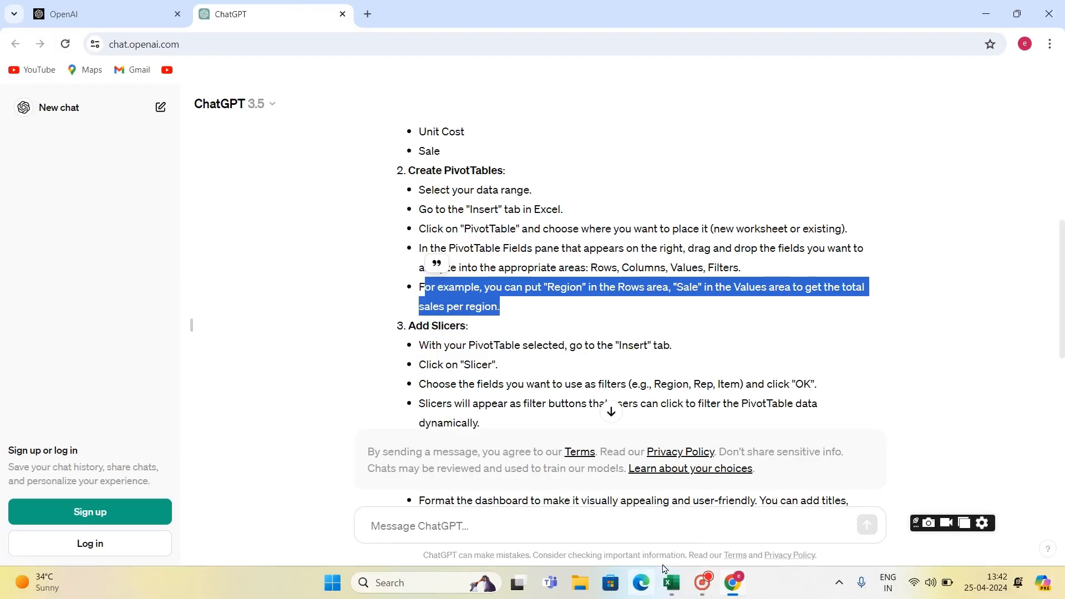
- Switch back to Excel and select a single cell inside the sales table on Sheet1
click(673, 589)
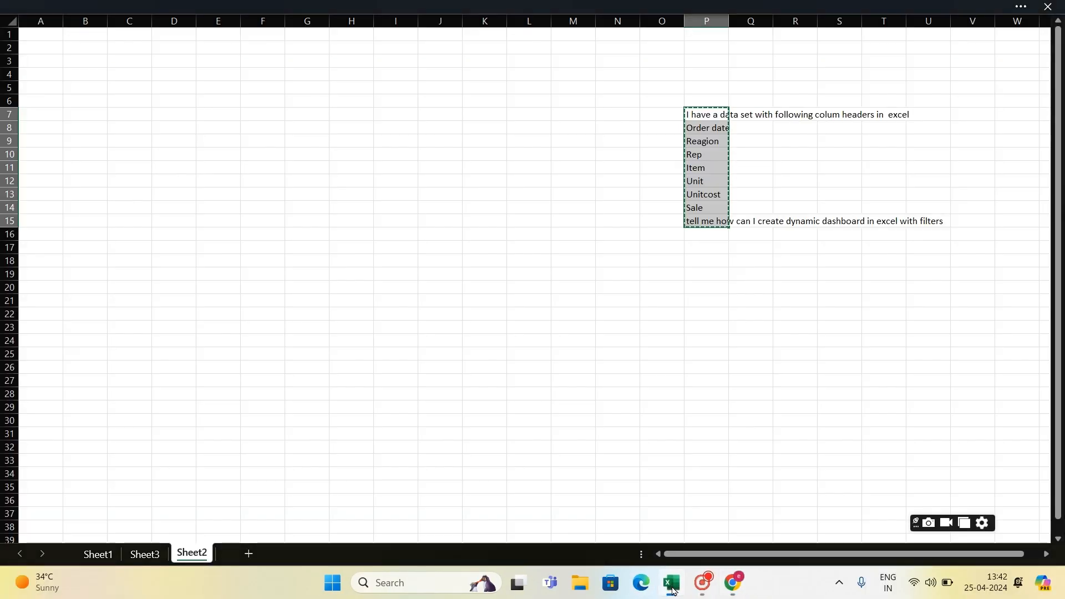
click(99, 552)
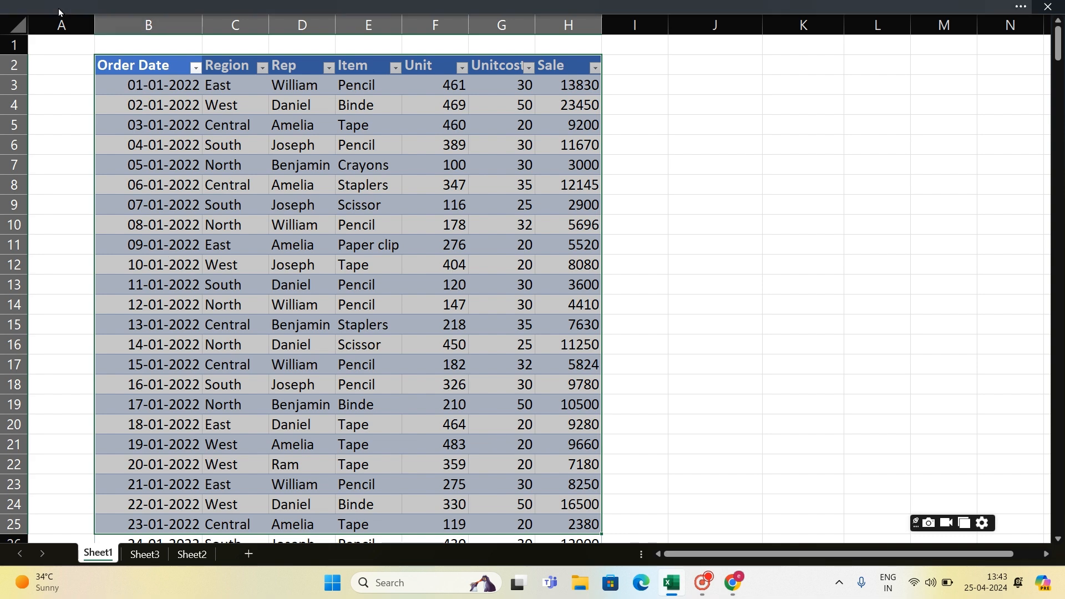
click(125, 130)
drag(116, 64, 621, 469)
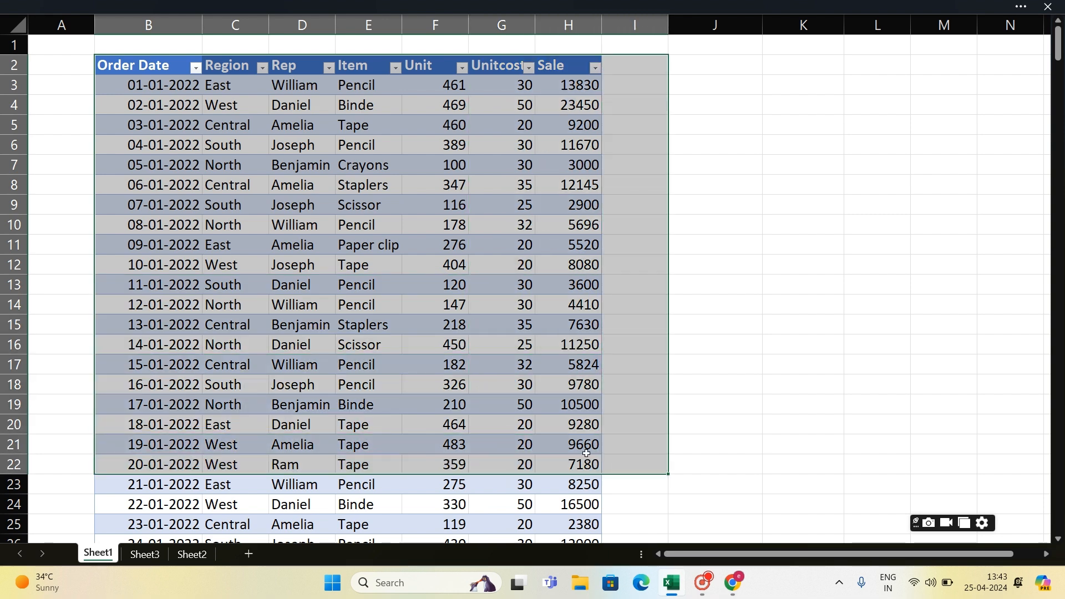
click(403, 339)
click(223, 146)
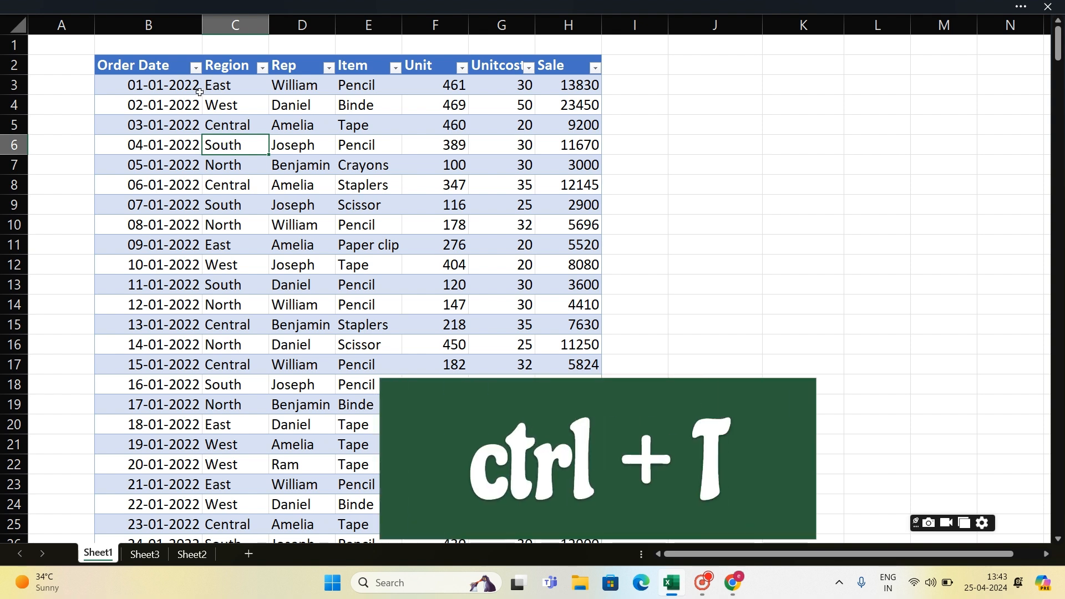
key(super+plus)
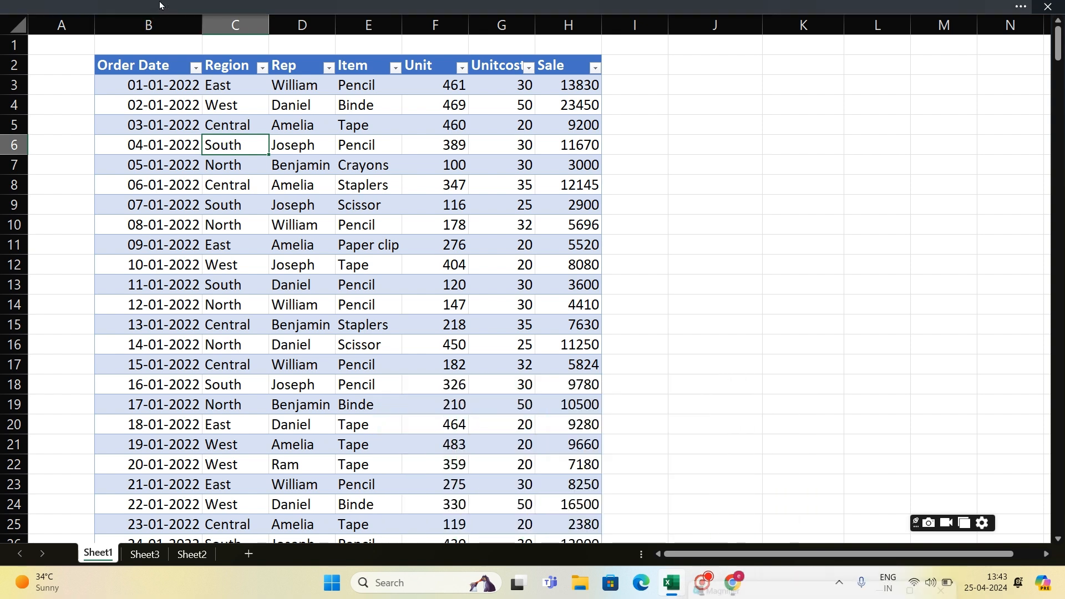
- Insert a PivotTable from Table1 into the existing worksheet at cell J2 of Sheet1
click(159, 6)
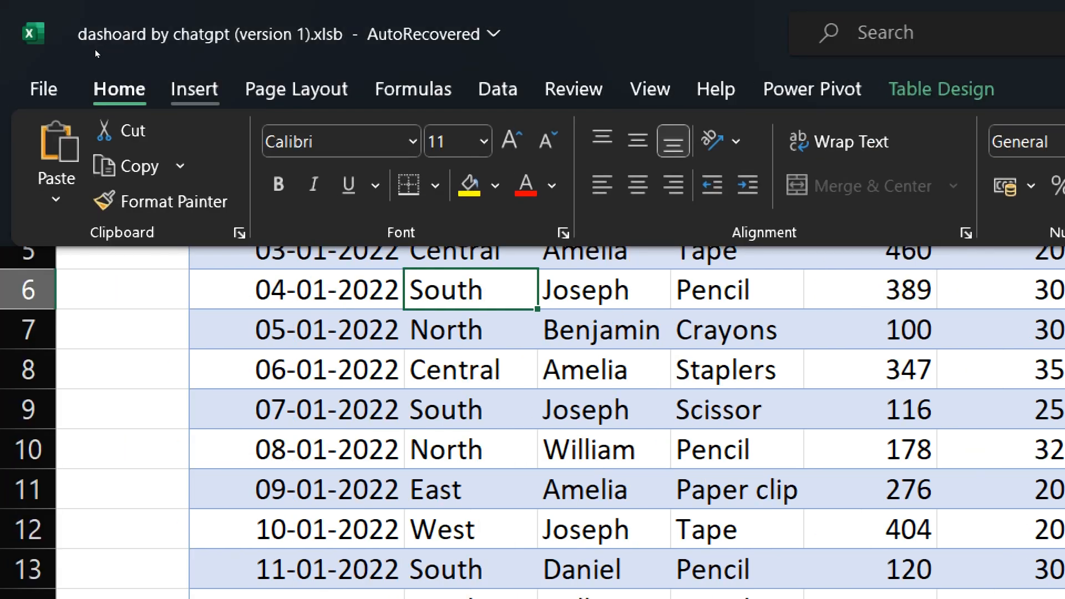
click(190, 94)
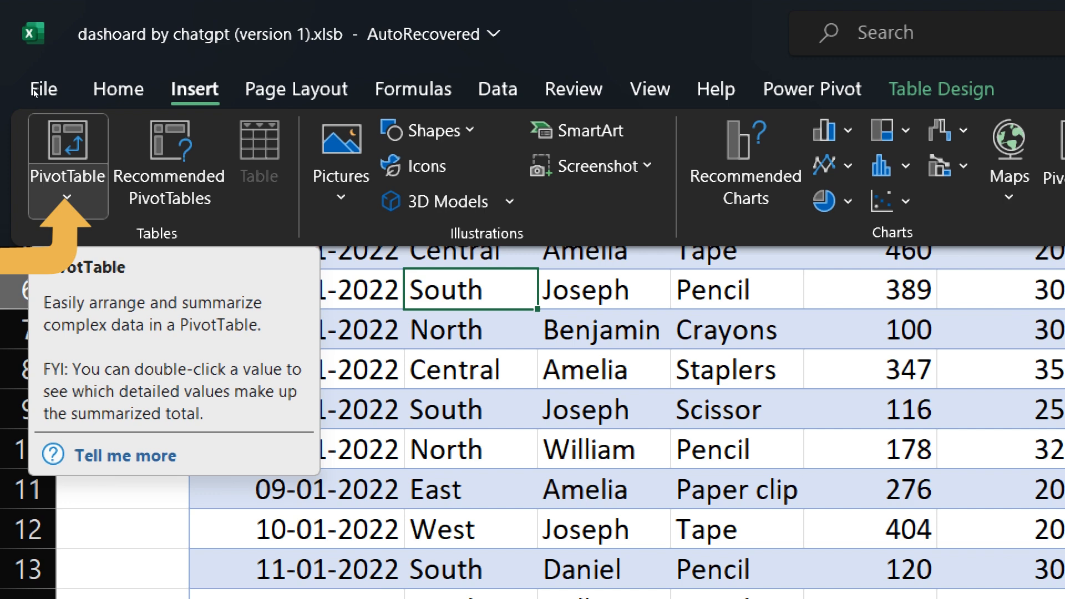
click(66, 196)
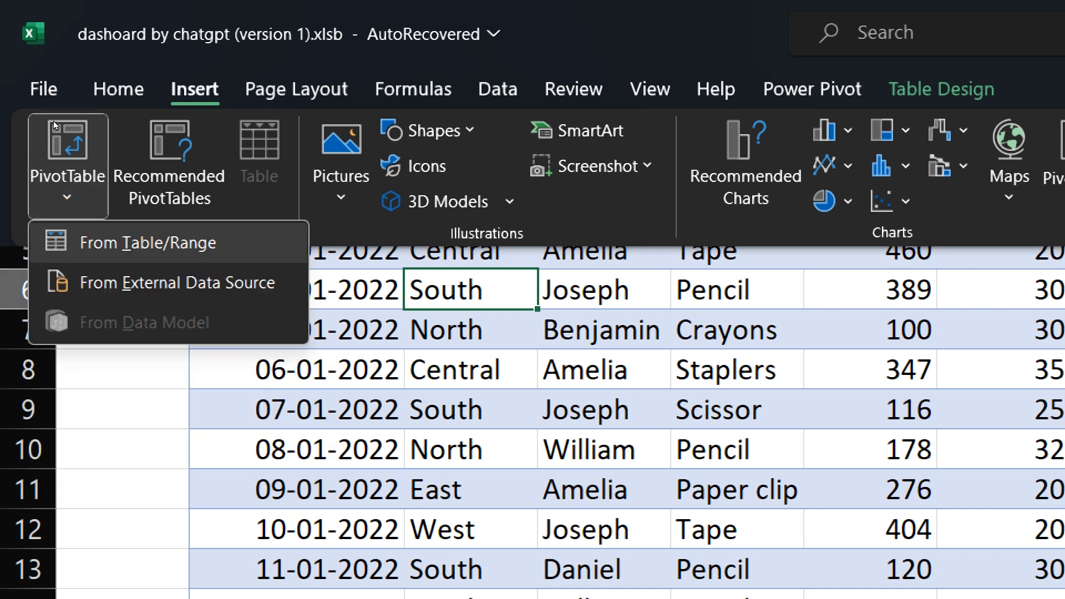
click(148, 242)
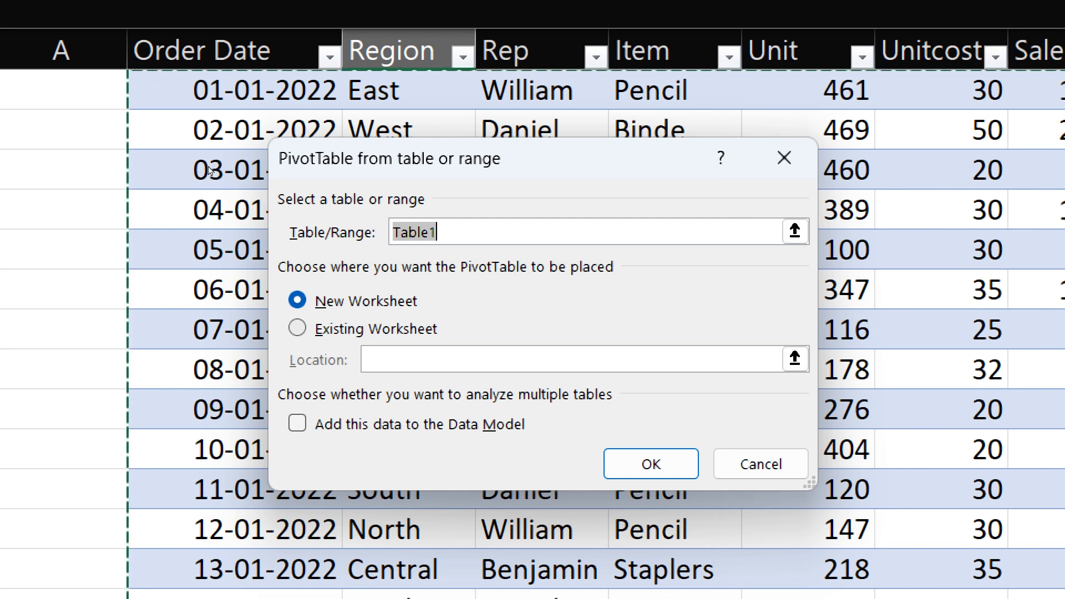
key(alt+e)
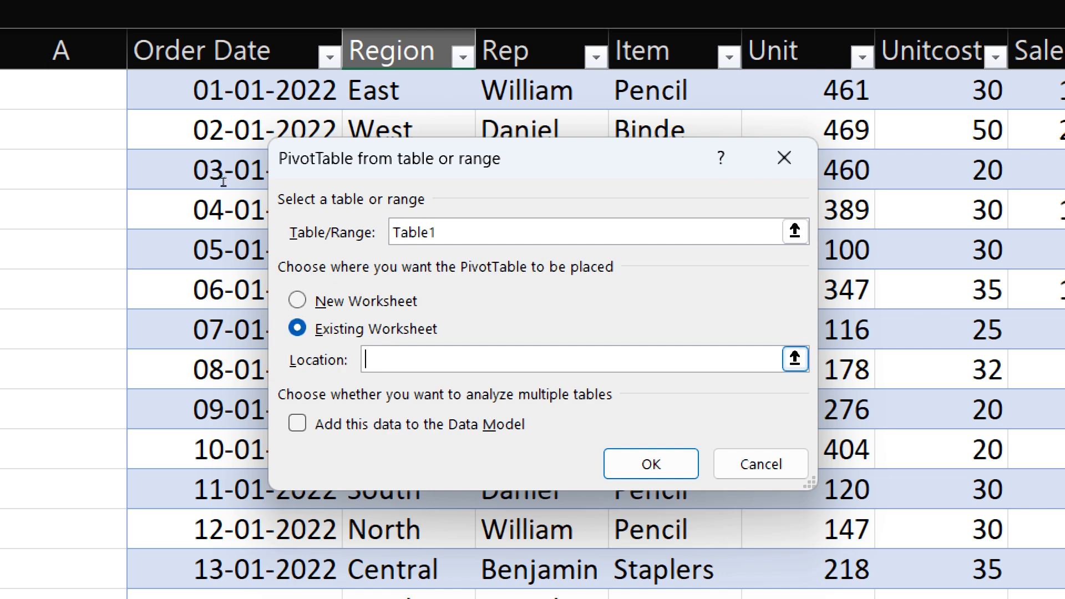
click(561, 359)
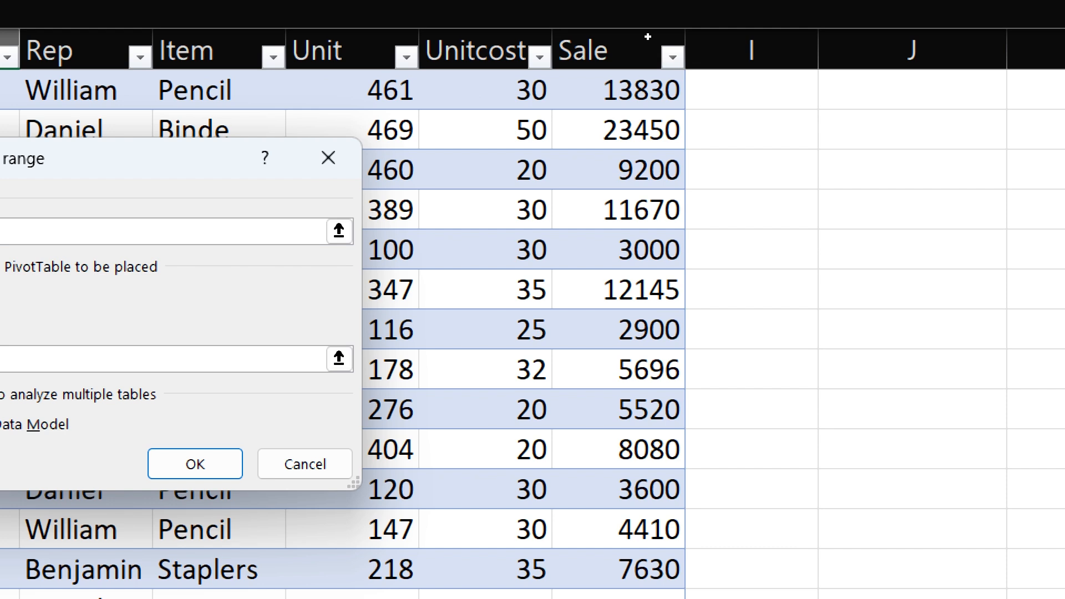
scroll(643, 108, up, 1)
scroll(645, 113, up, 1)
click(912, 129)
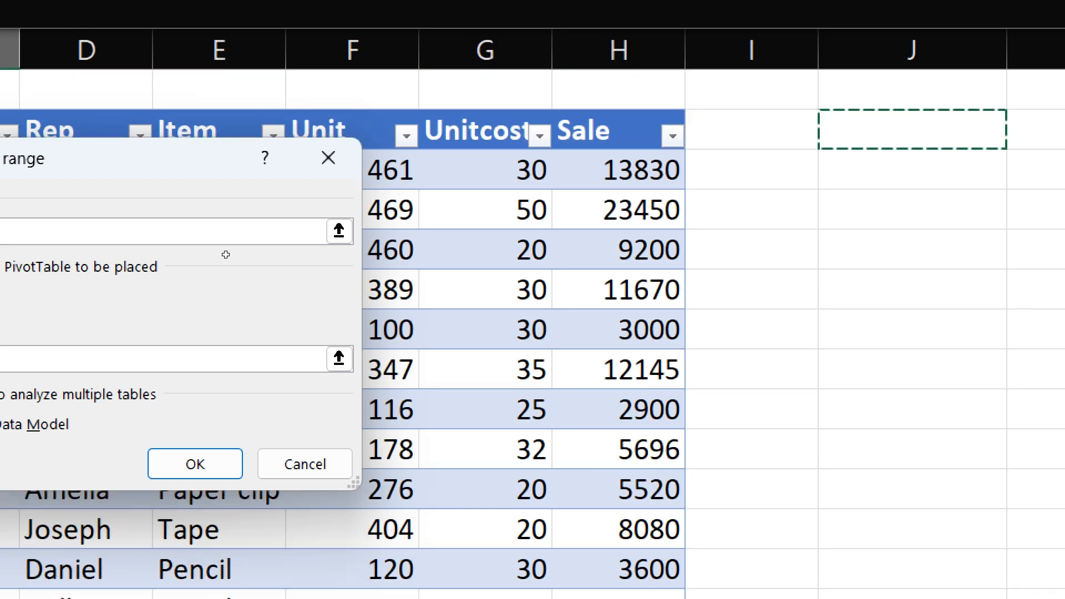
key(Return)
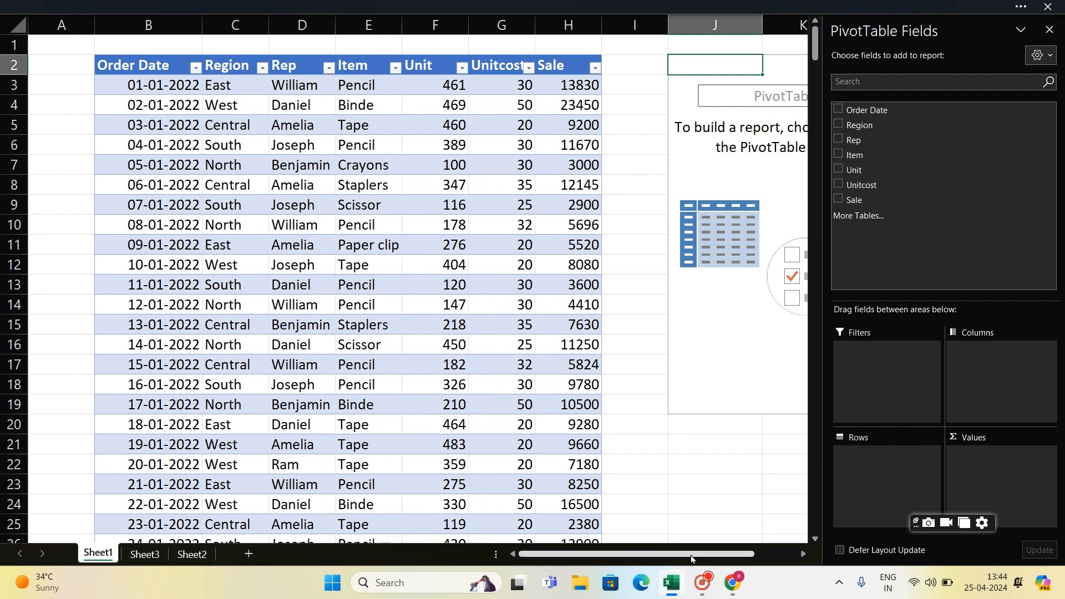
- Add the Order Date field to the Rows area of the new PivotTable
drag(690, 555, 755, 559)
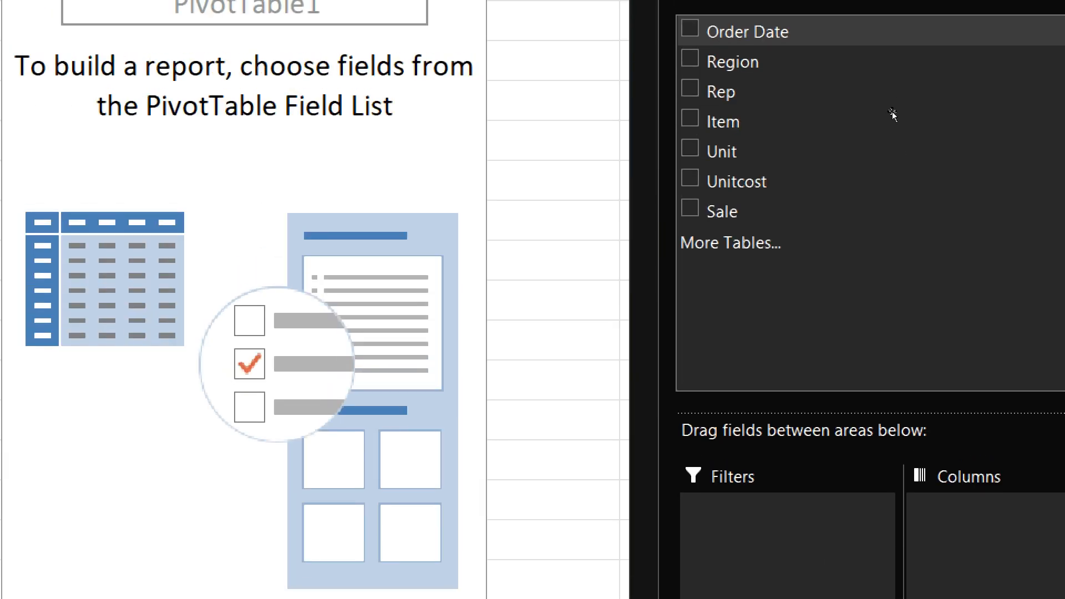
drag(901, 161, 869, 468)
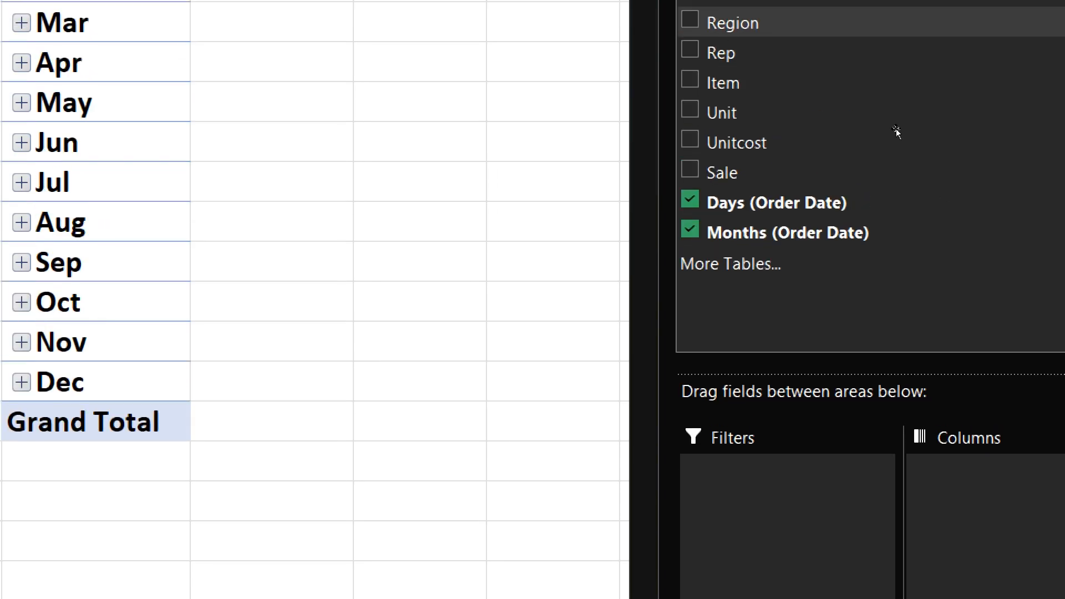
- Add the Sale field to the Values area of the PivotTable as a sum
drag(859, 173, 1037, 598)
drag(985, 476, 986, 478)
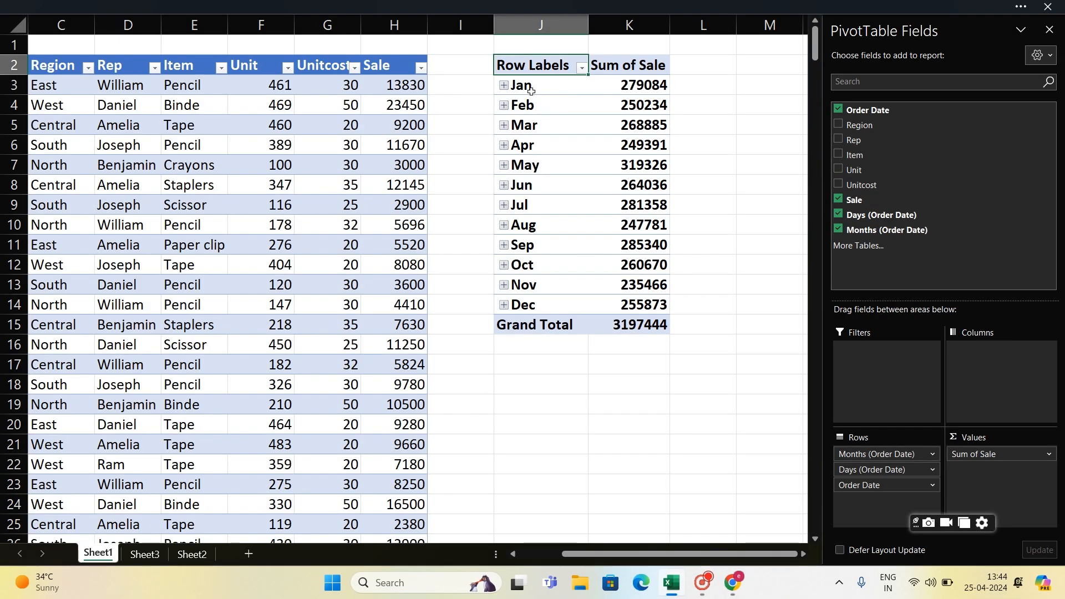
mouse_move(603, 222)
- Copy the whole monthly sales PivotTable and paste the duplicate at cell M2 of Sheet1
drag(521, 65, 626, 320)
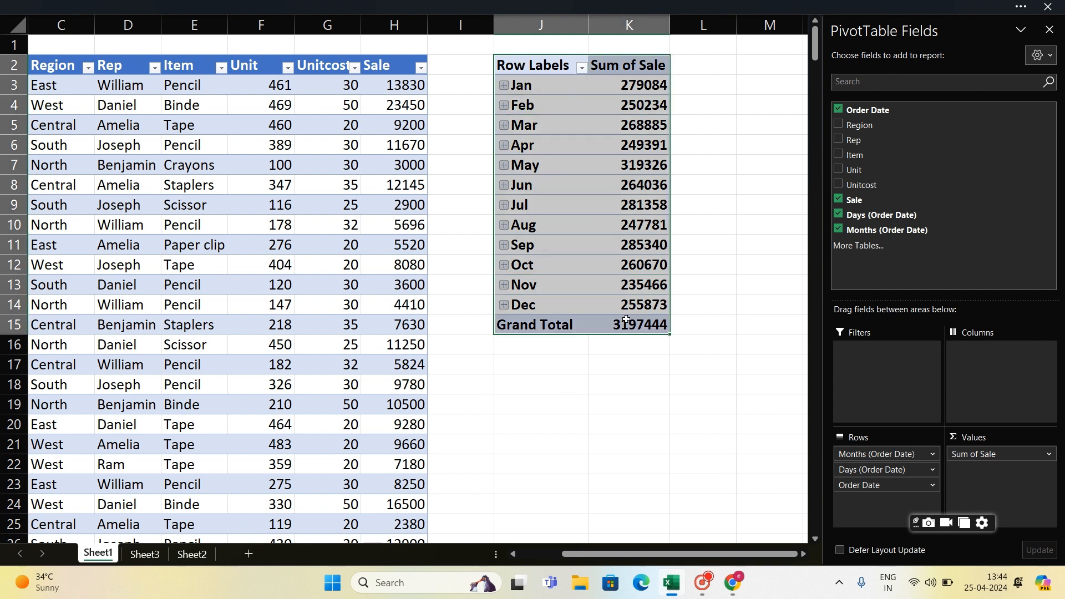
key(ctrl+c)
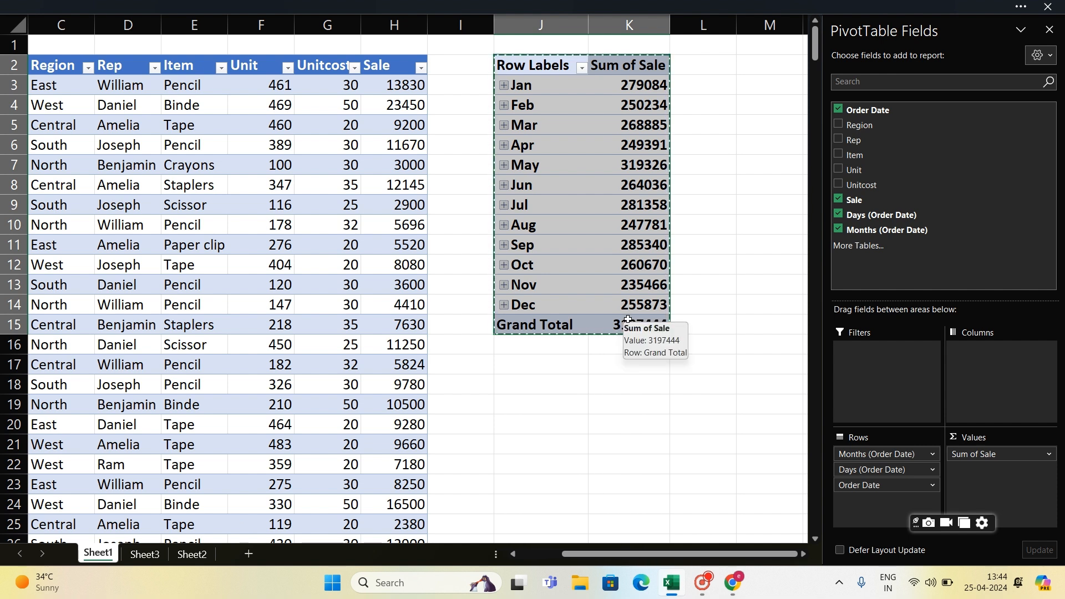
click(732, 591)
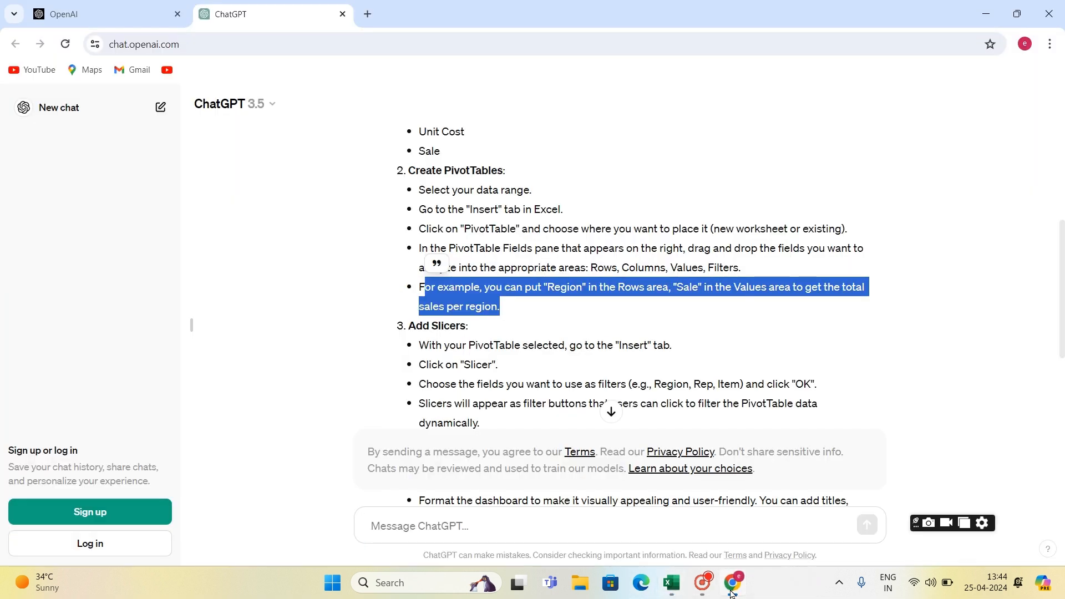
click(529, 539)
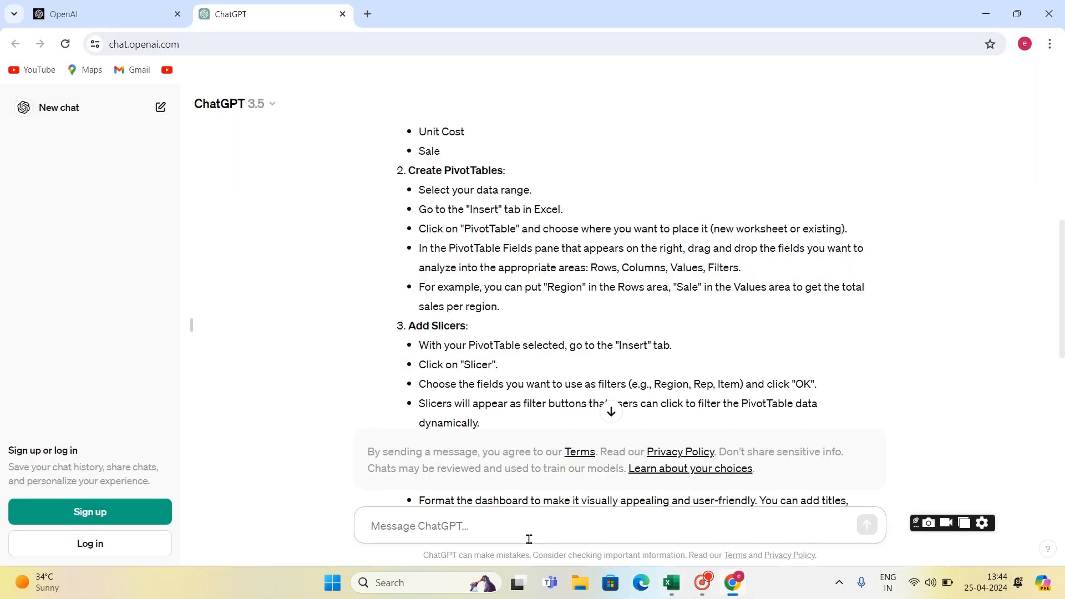
click(671, 591)
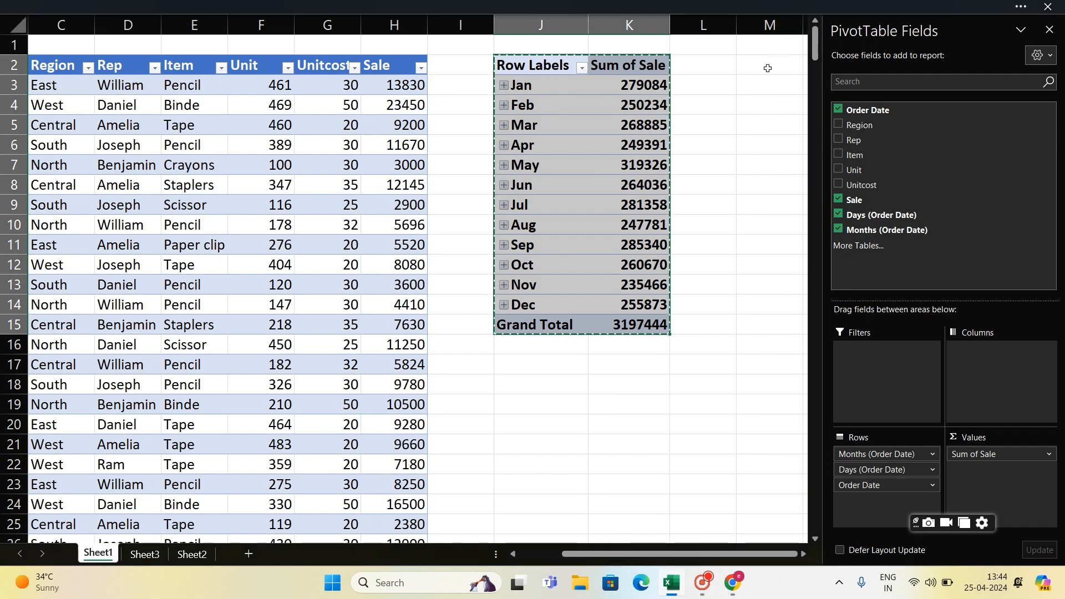
click(768, 66)
key(ctrl+v)
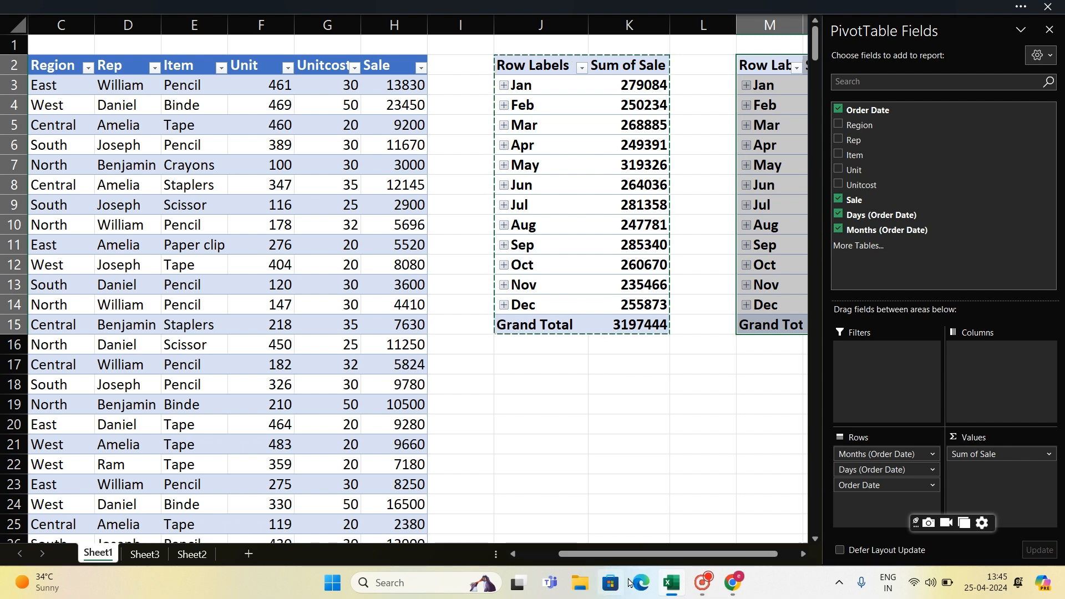
drag(668, 553, 688, 553)
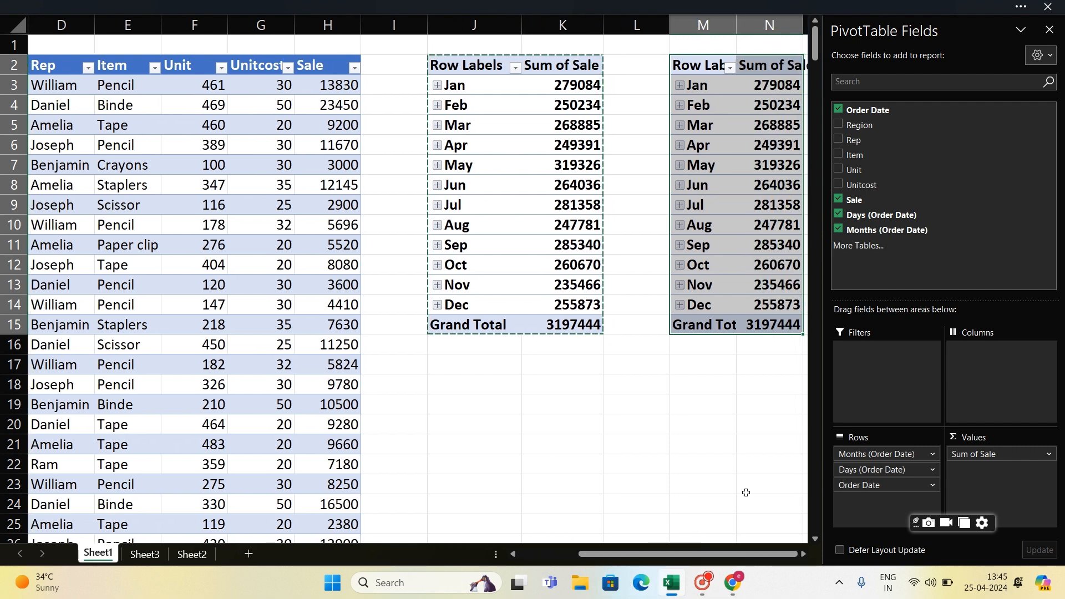
- Remove the Months, Days and Order Date fields from the Rows area of the copied PivotTable
click(706, 132)
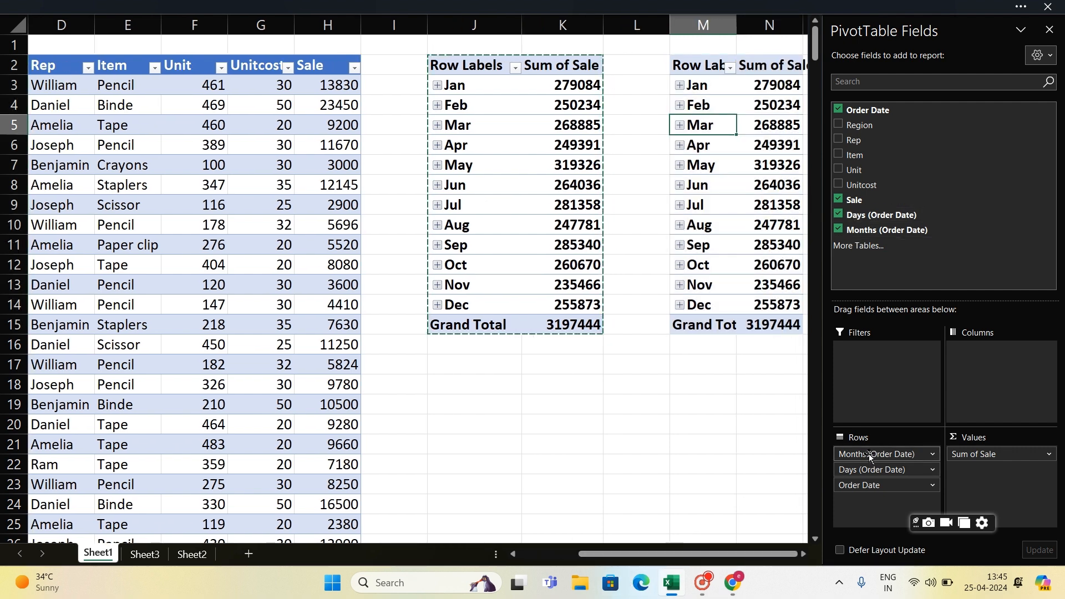
drag(869, 454, 946, 207)
drag(864, 456, 898, 125)
drag(901, 453, 935, 225)
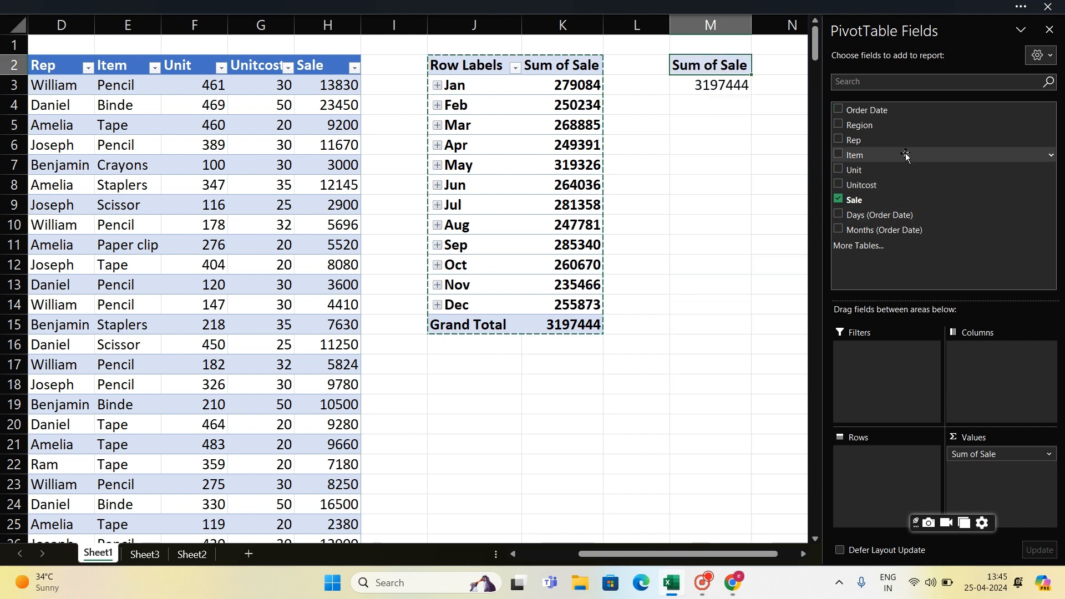
- Add the Region field to the Rows area of the copied PivotTable to summarize sales by region
drag(885, 131, 879, 466)
drag(770, 555, 801, 556)
mouse_move(643, 64)
mouse_down()
mouse_move(743, 149)
mouse_move(752, 196)
mouse_move(757, 182)
mouse_up()
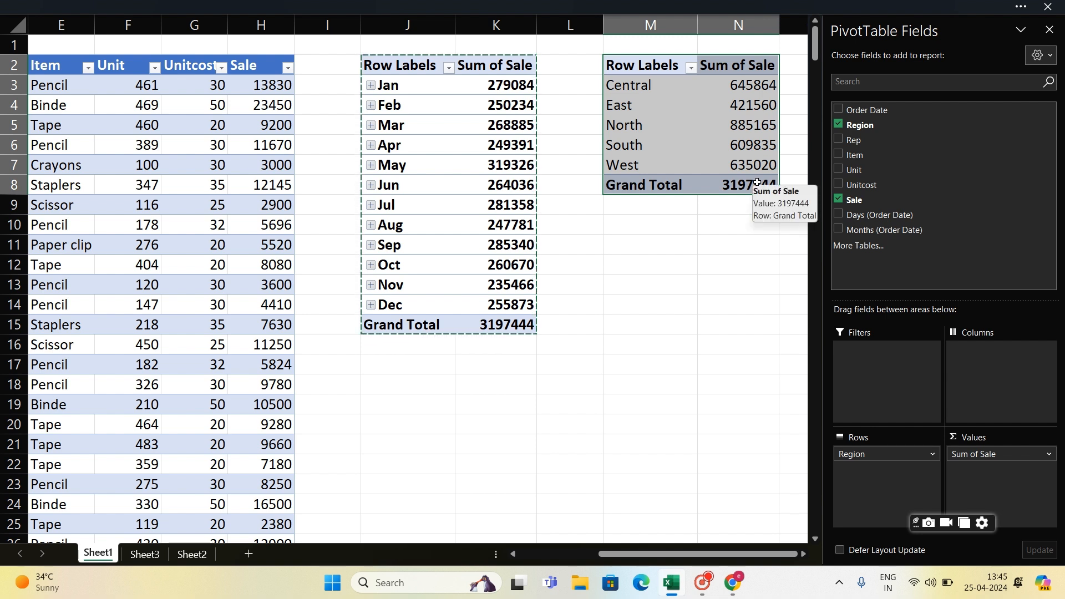
click(721, 220)
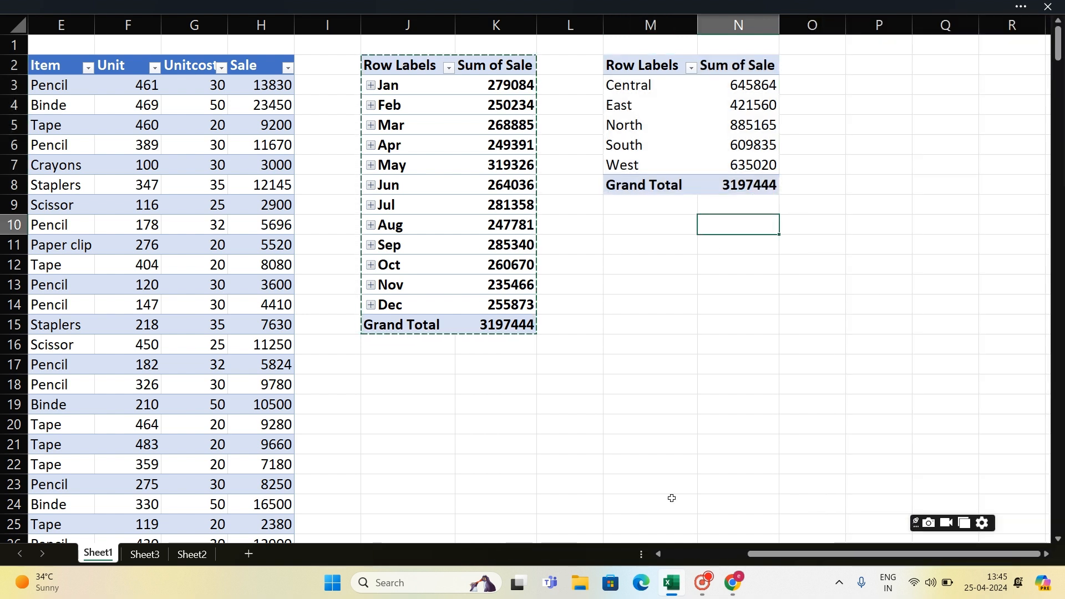
- Switch to ChatGPT in Chrome and read the Add Slicers instructions in the reply
mouse_move(672, 594)
click(739, 591)
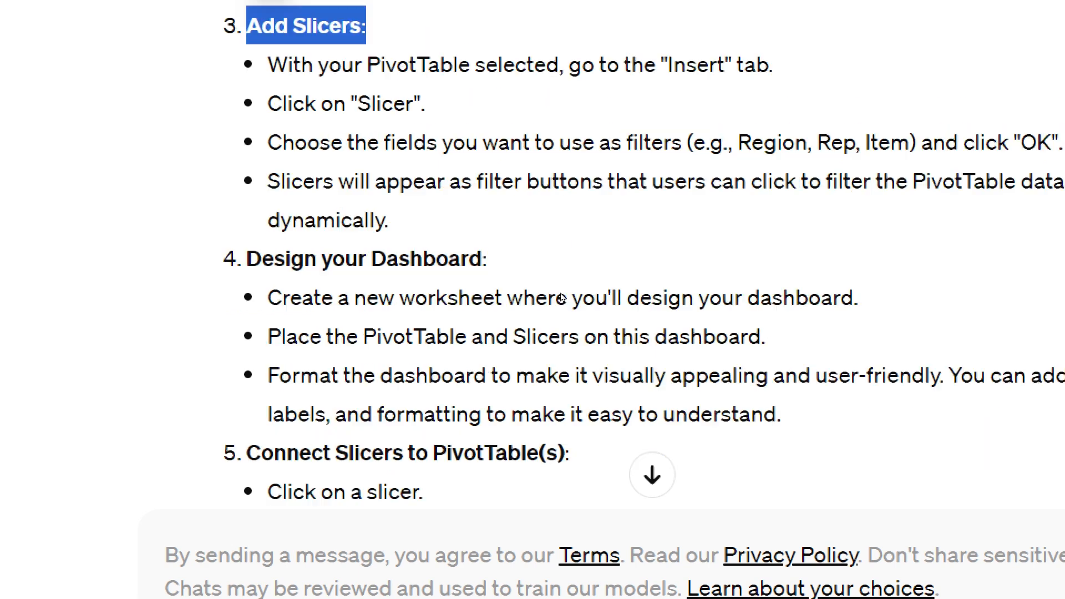
scroll(458, 286, up, 1)
drag(421, 277, 628, 308)
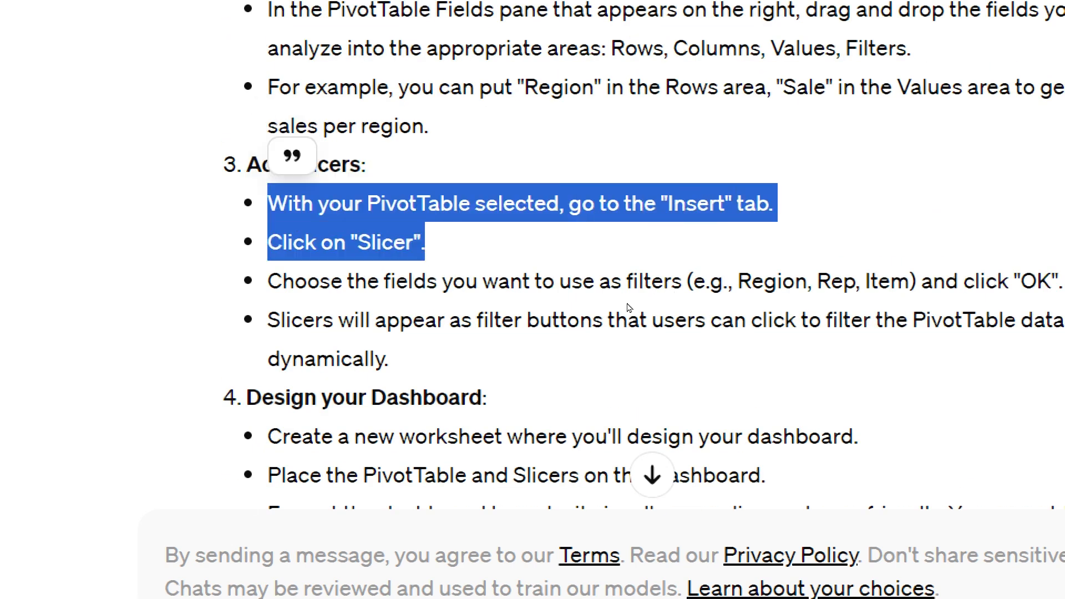
drag(421, 316, 834, 312)
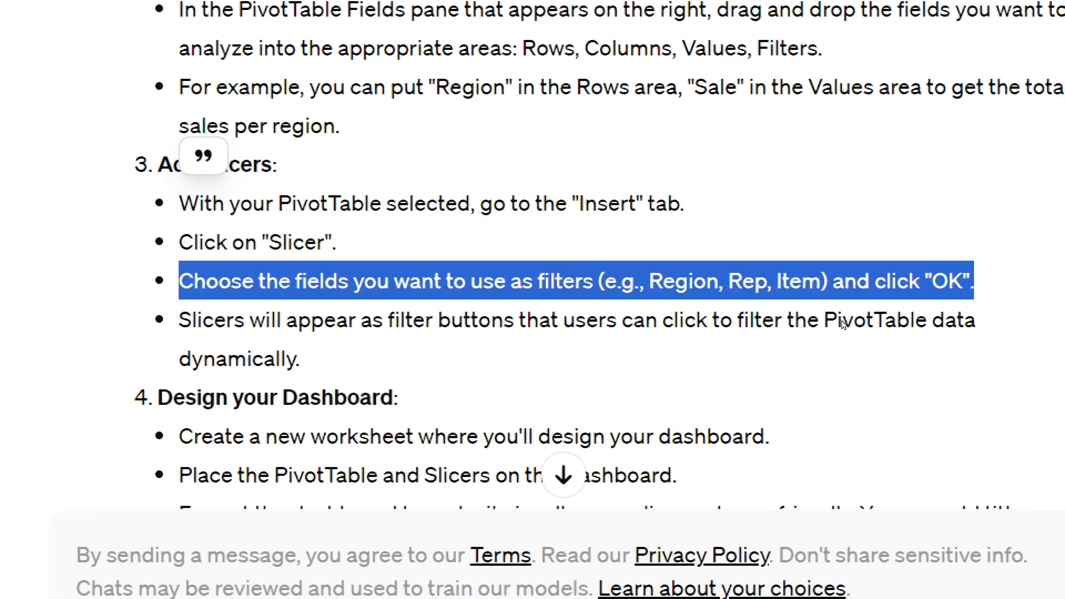
click(476, 341)
drag(421, 341, 582, 348)
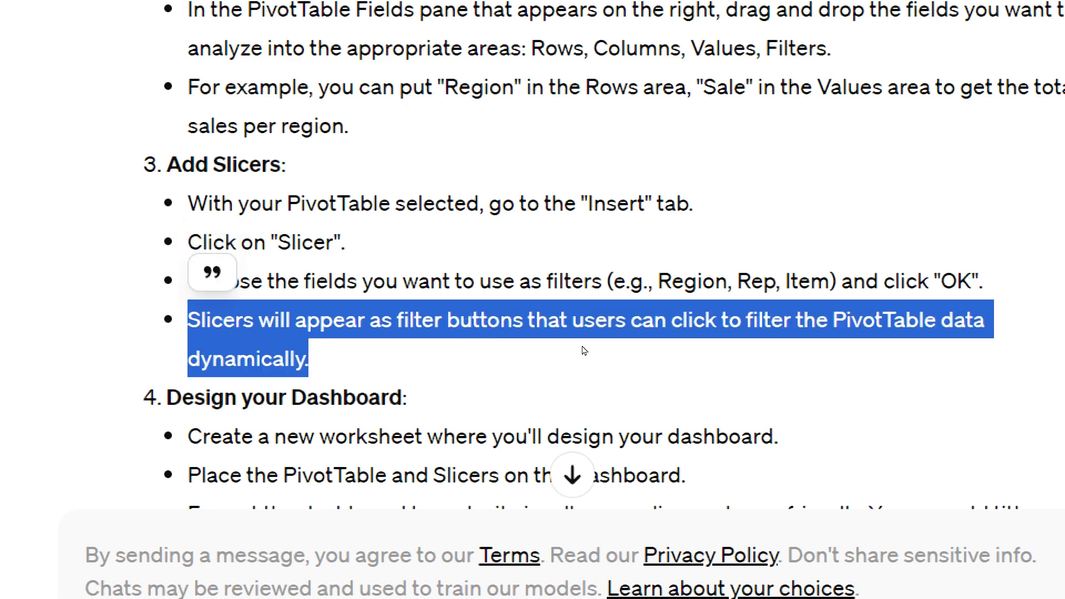
- Read the remaining sections of the reply, from Design your Dashboard through Advanced Dashboard Features
scroll(582, 349, down, 5)
drag(418, 231, 563, 232)
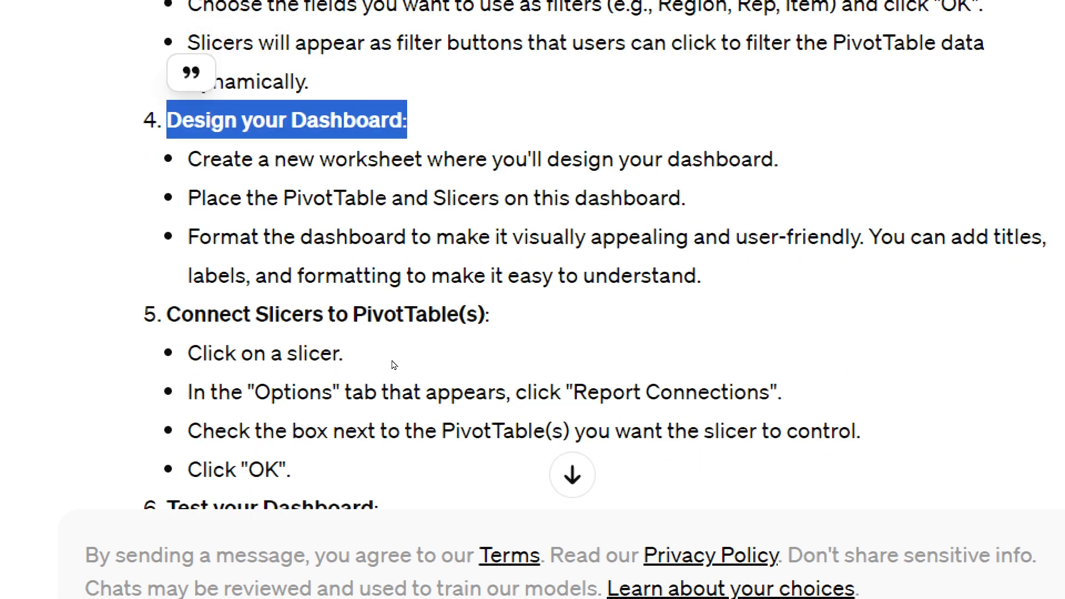
drag(165, 314, 579, 337)
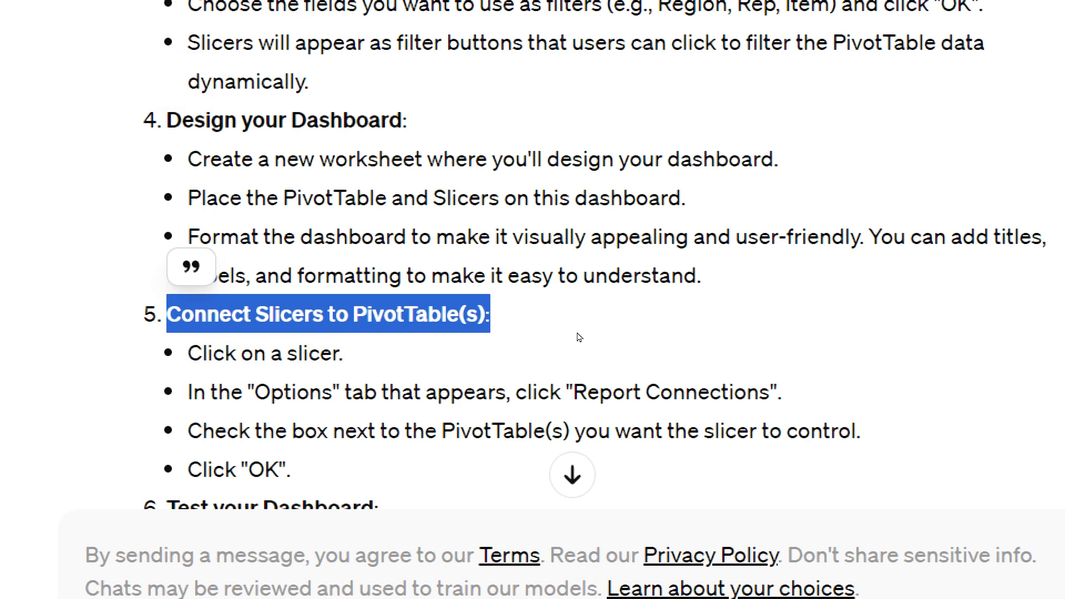
scroll(579, 336, down, 8)
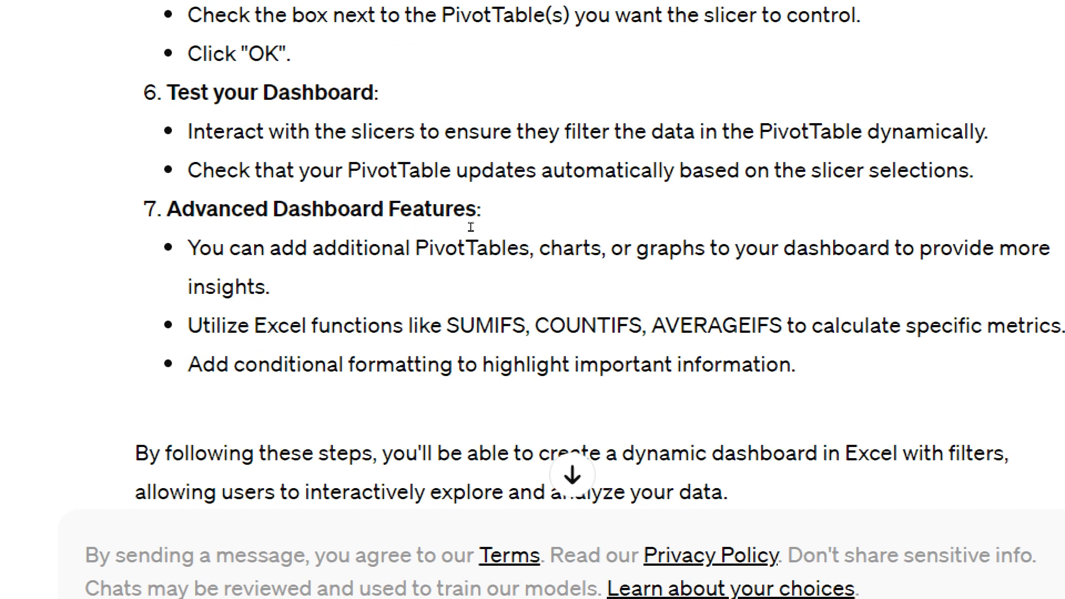
drag(178, 93, 341, 93)
drag(166, 208, 475, 208)
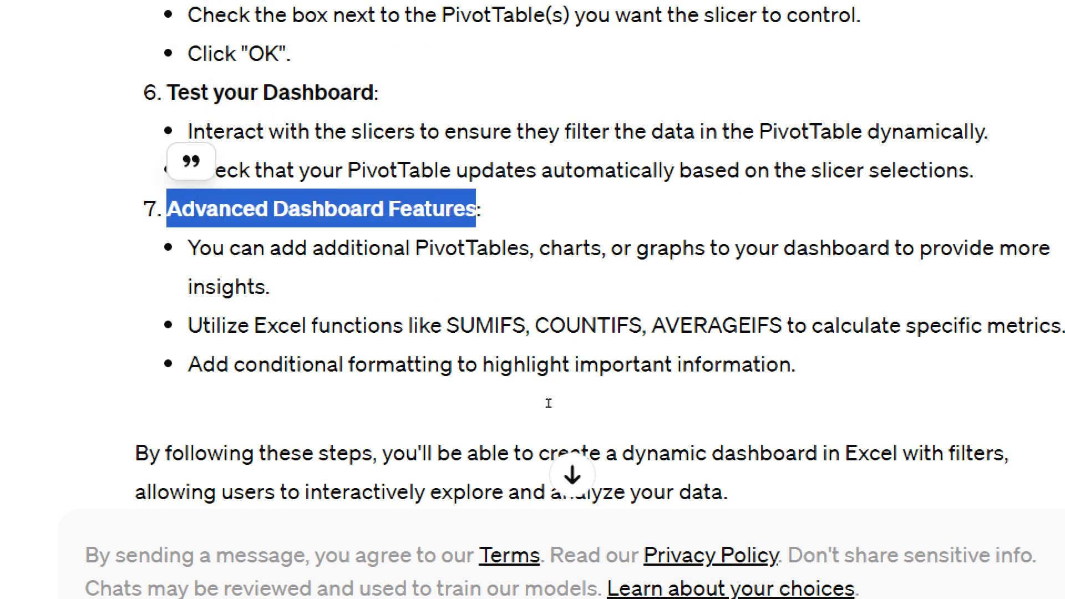
scroll(548, 403, down, 1)
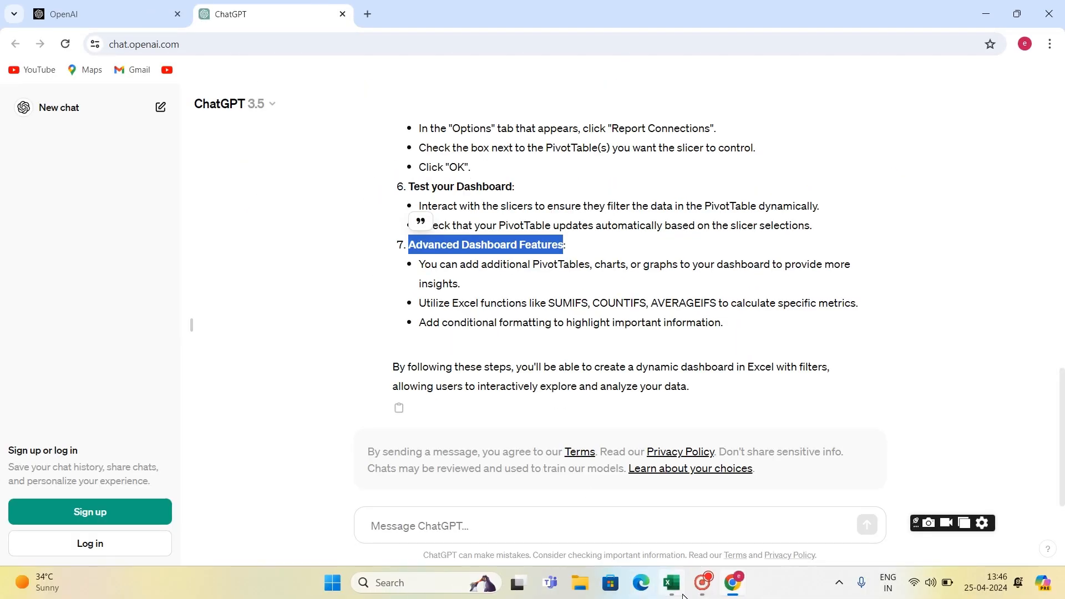
- Switch back to Excel and insert a Region slicer for the monthly sales PivotTable
click(673, 591)
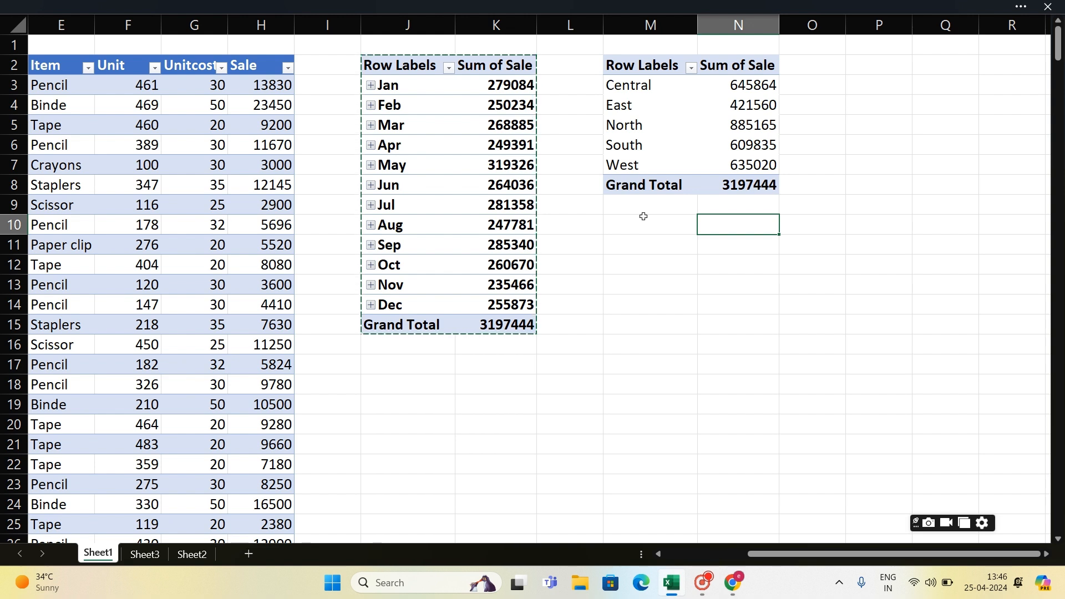
click(470, 122)
click(654, 126)
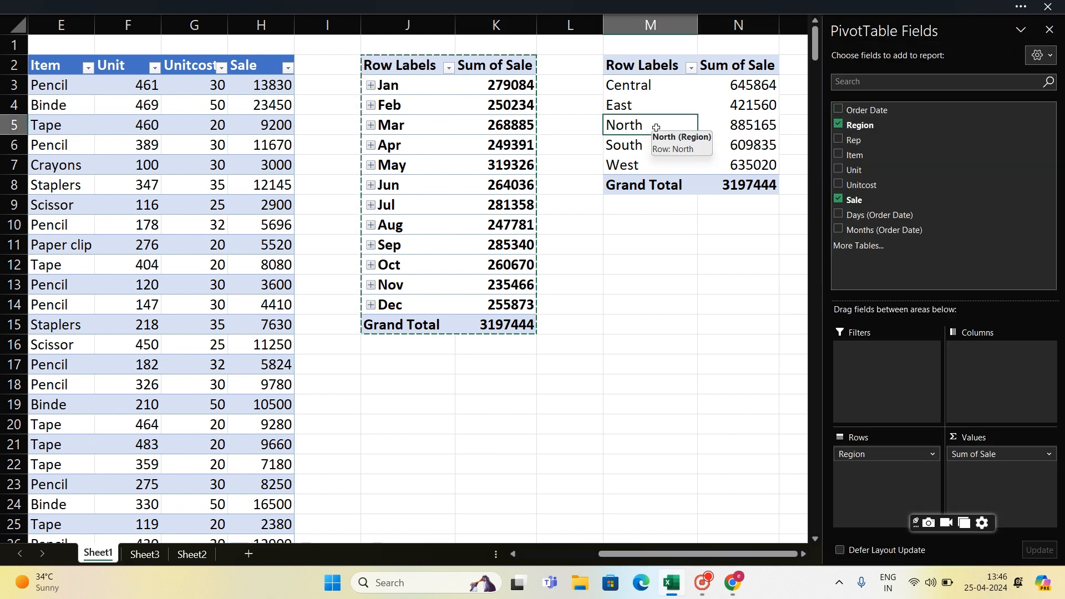
click(364, 85)
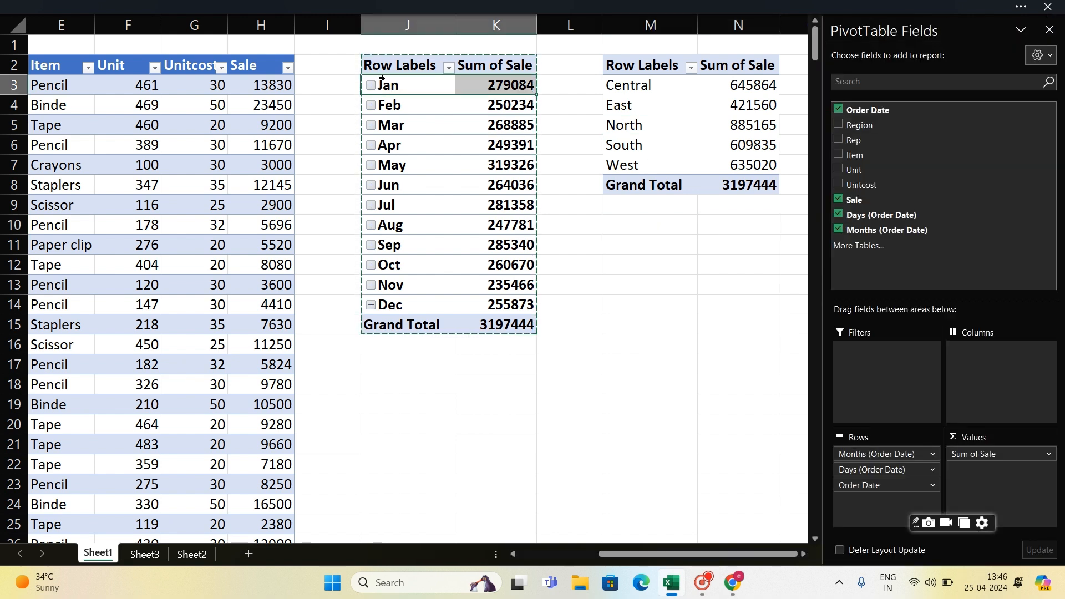
click(366, 145)
click(292, 6)
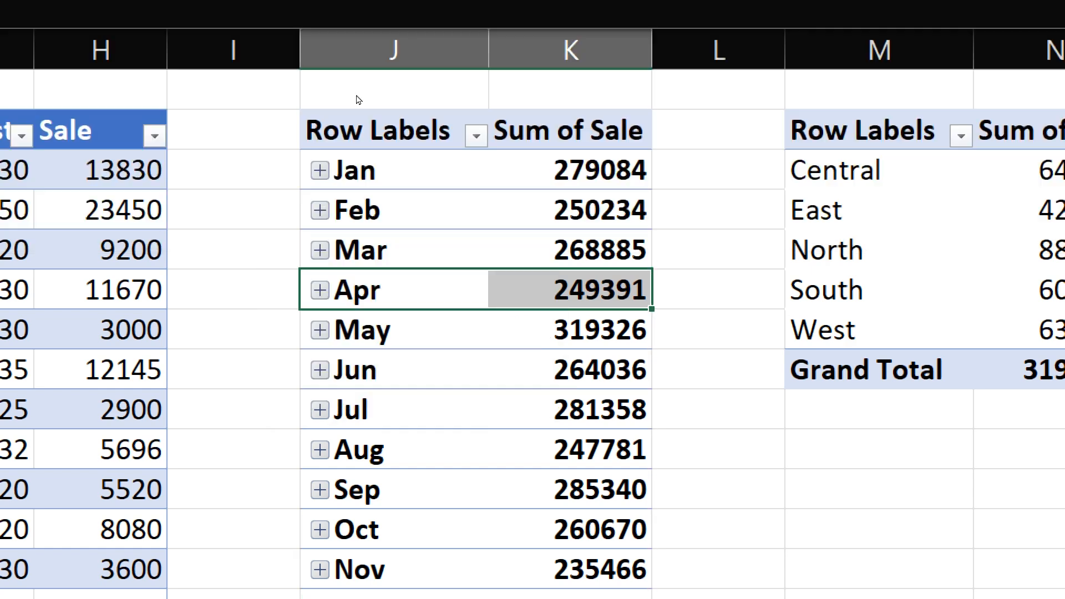
click(358, 100)
drag(290, 16, 399, 23)
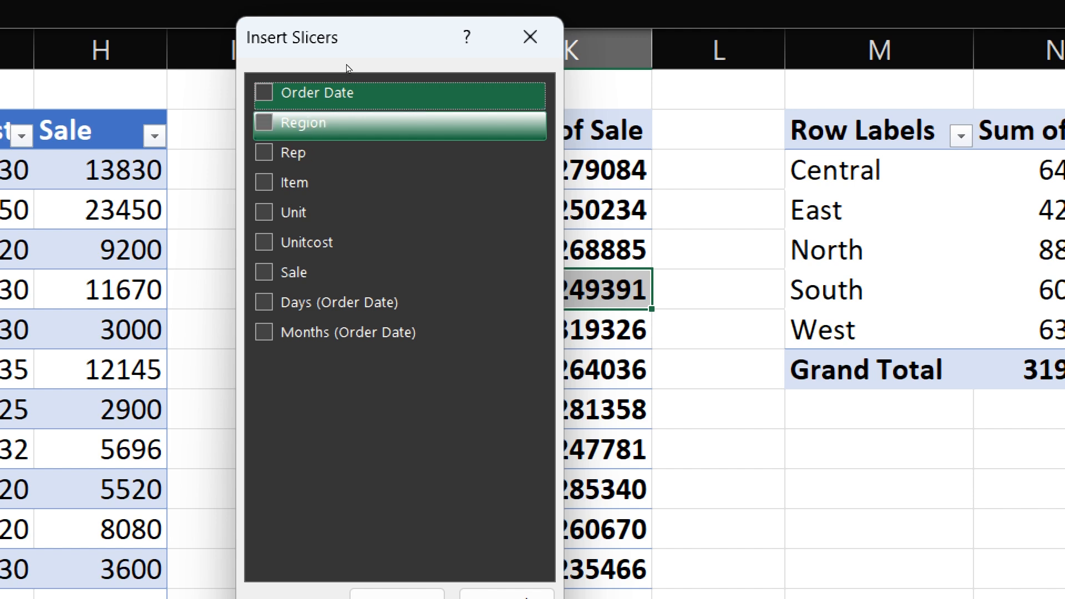
click(338, 122)
key(Return)
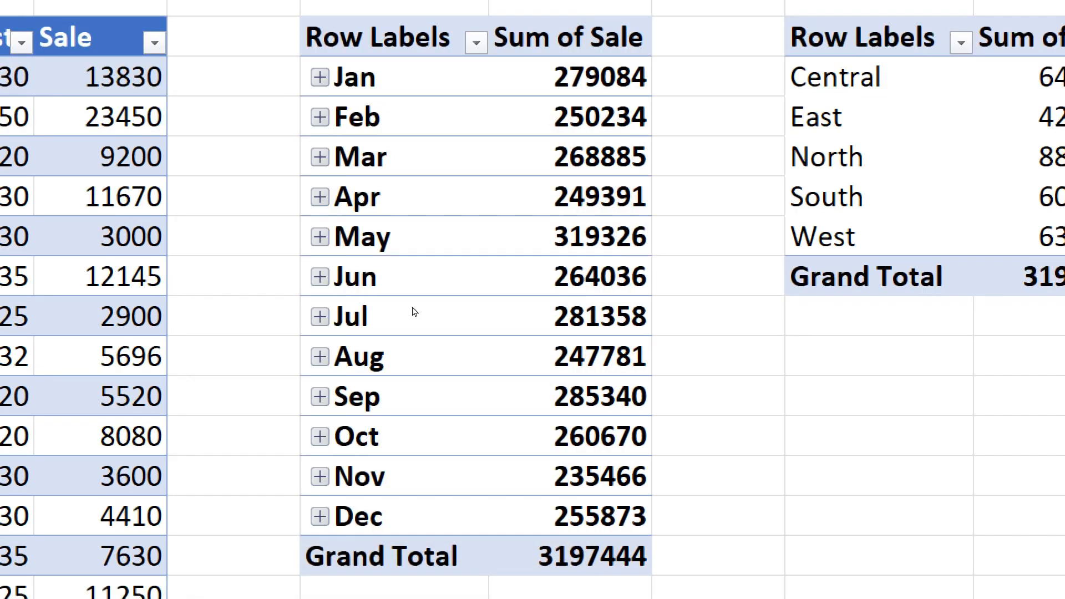
- Move the Region slicer below the region PivotTable and shorten it to end just beneath the West button
drag(492, 246, 312, 94)
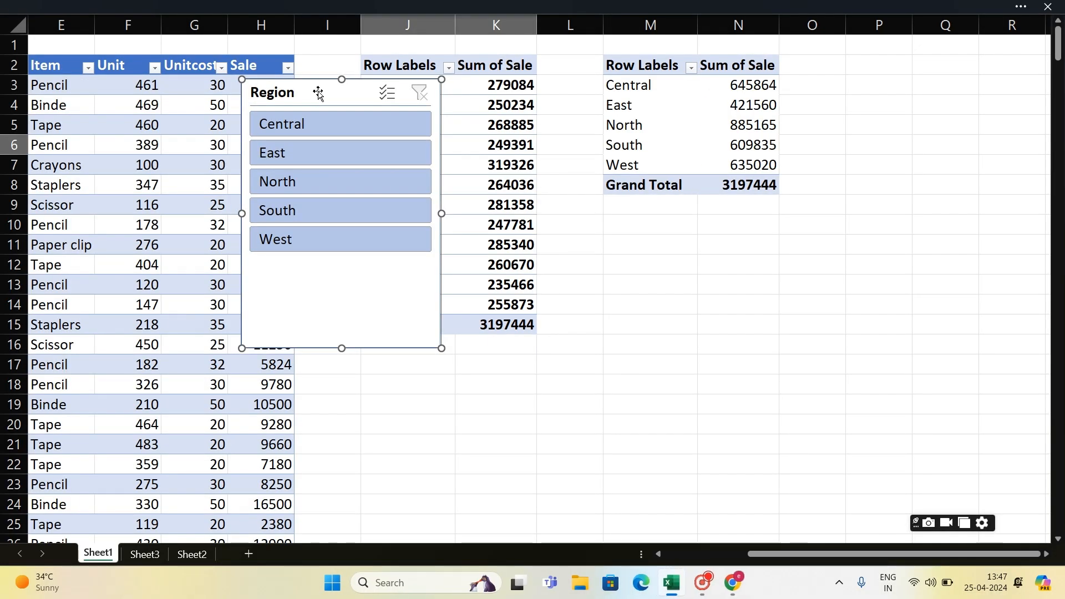
drag(219, 89, 893, 447)
drag(658, 270, 661, 269)
drag(680, 529, 671, 453)
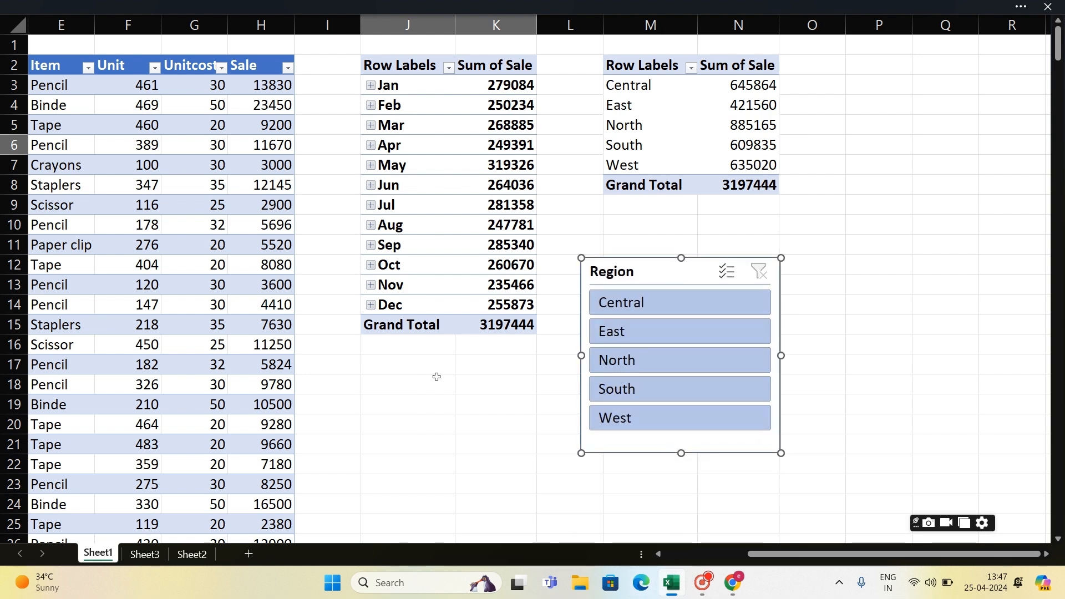
- Switch to ChatGPT in Chrome and read the Connect Slicers to PivotTable(s) instructions
click(732, 584)
scroll(449, 301, up, 4)
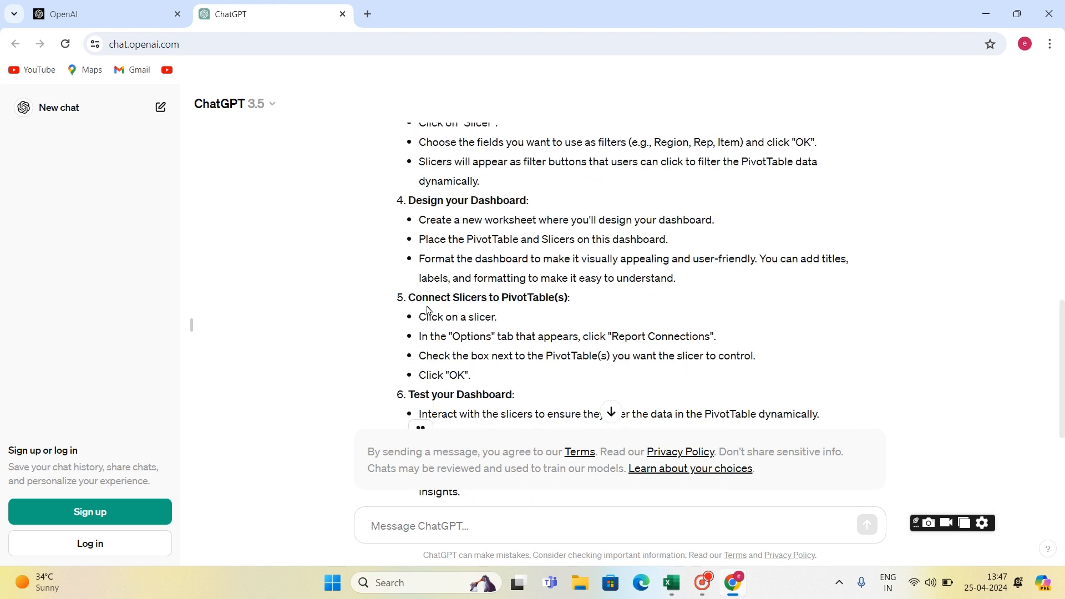
drag(411, 297, 566, 312)
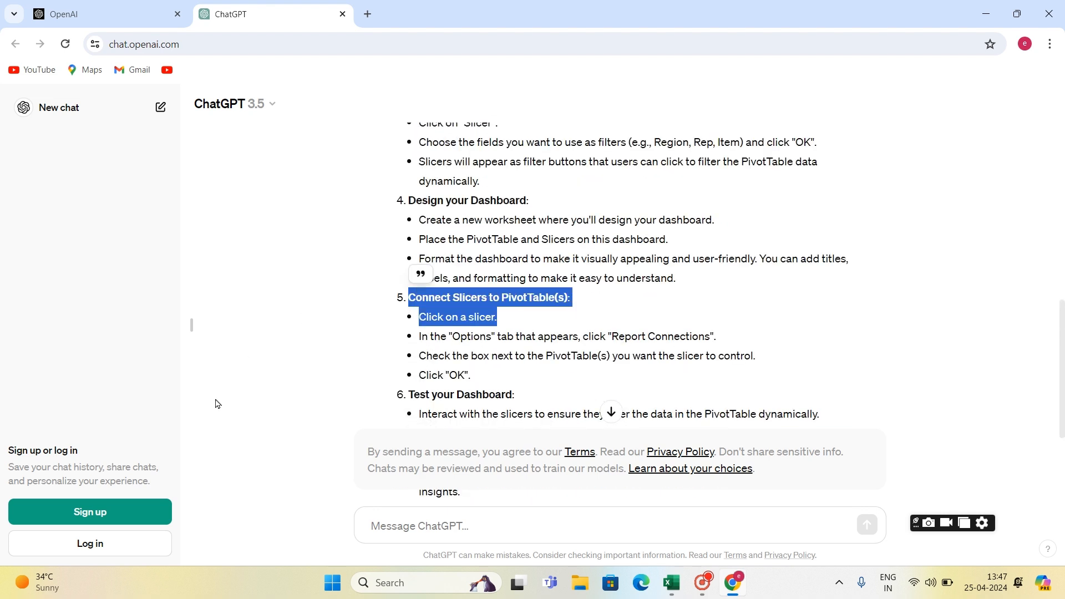
mouse_move(679, 586)
drag(422, 337, 709, 380)
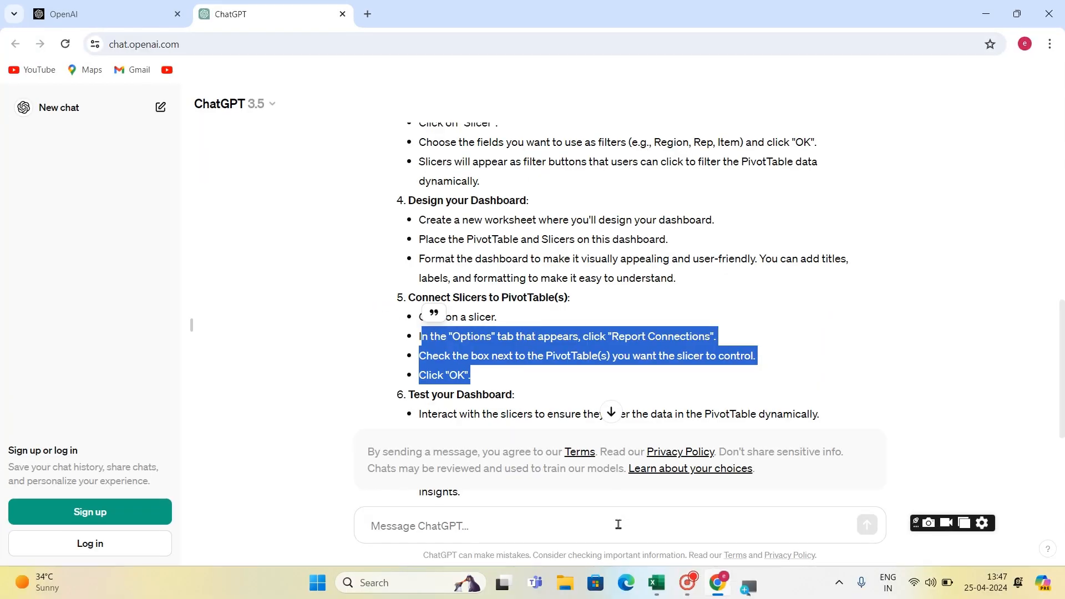
- Switch back to Excel and connect the Region slicer to PivotTable2 in addition to PivotTable1
click(671, 583)
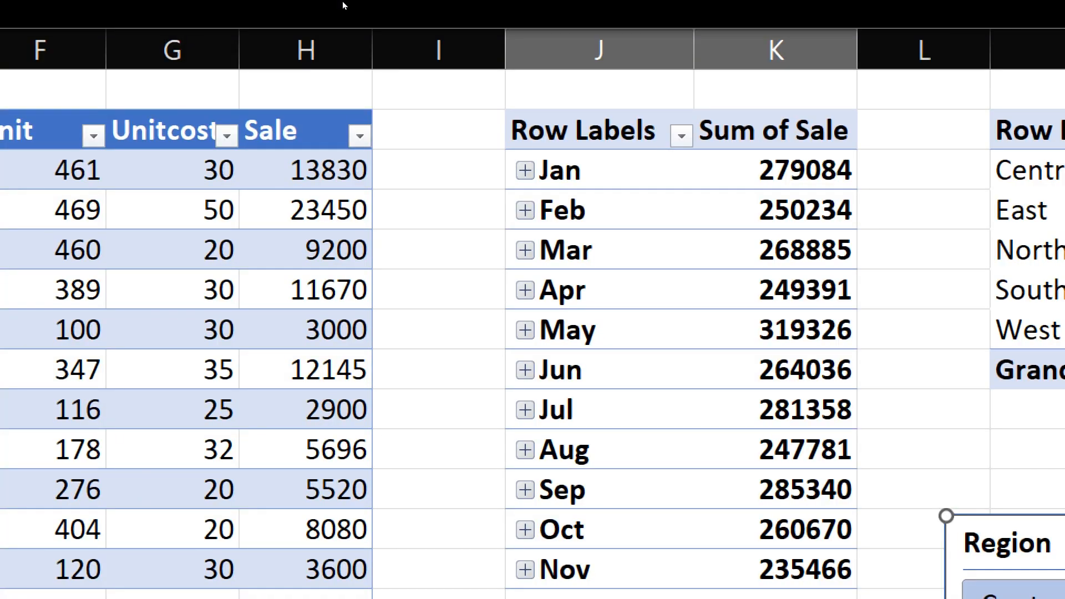
click(280, 2)
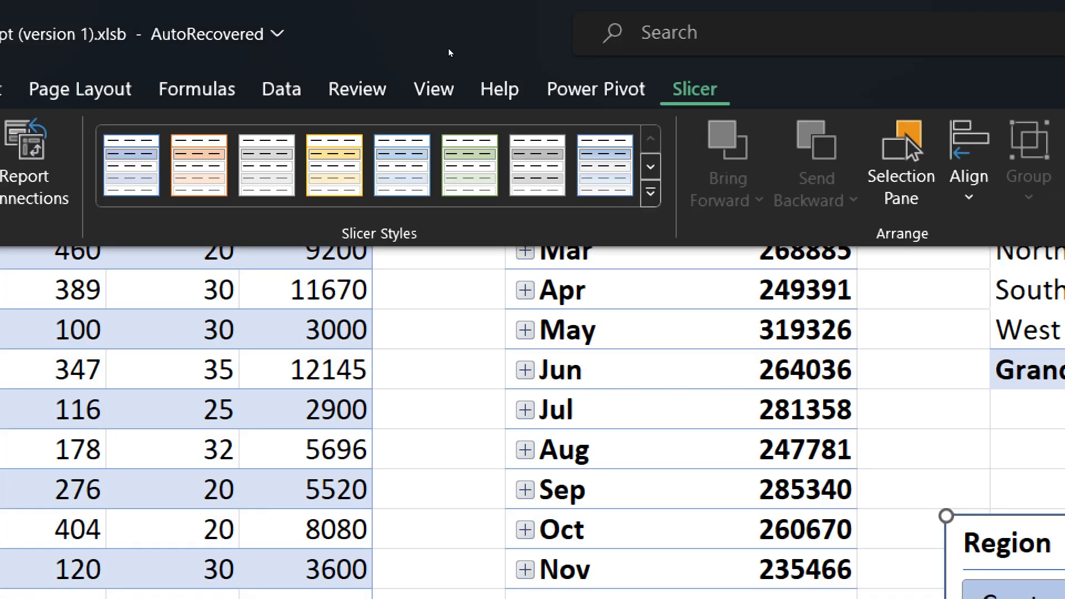
click(128, 160)
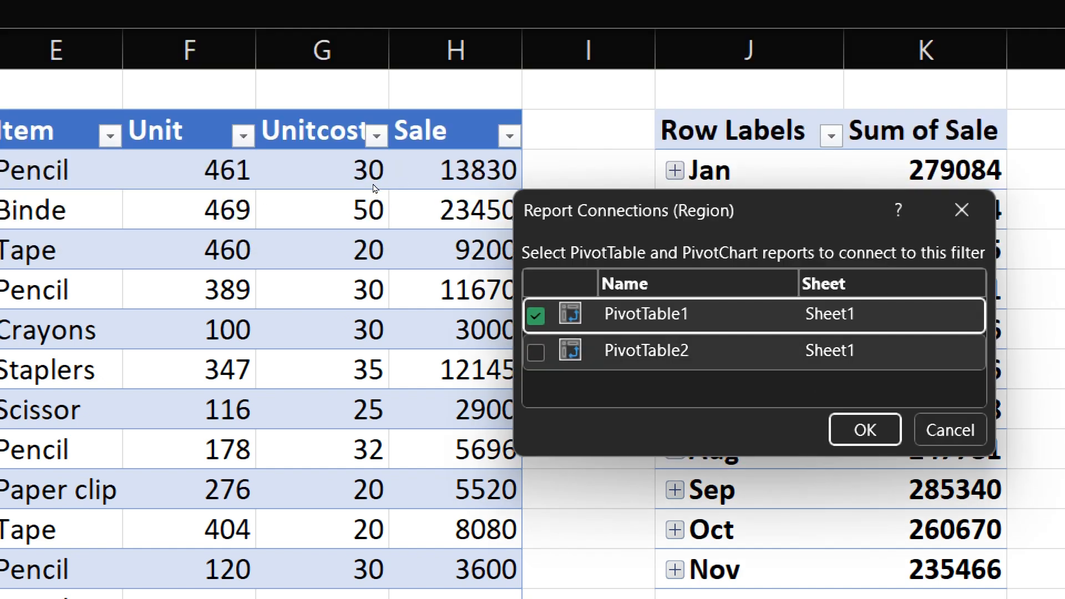
key(Down)
key(space)
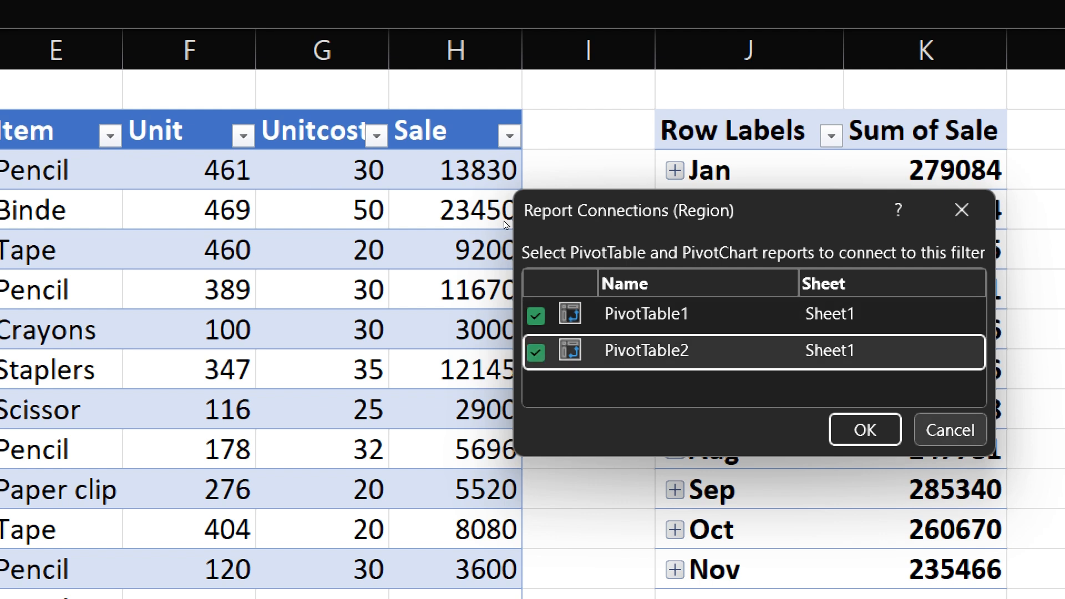
key(Return)
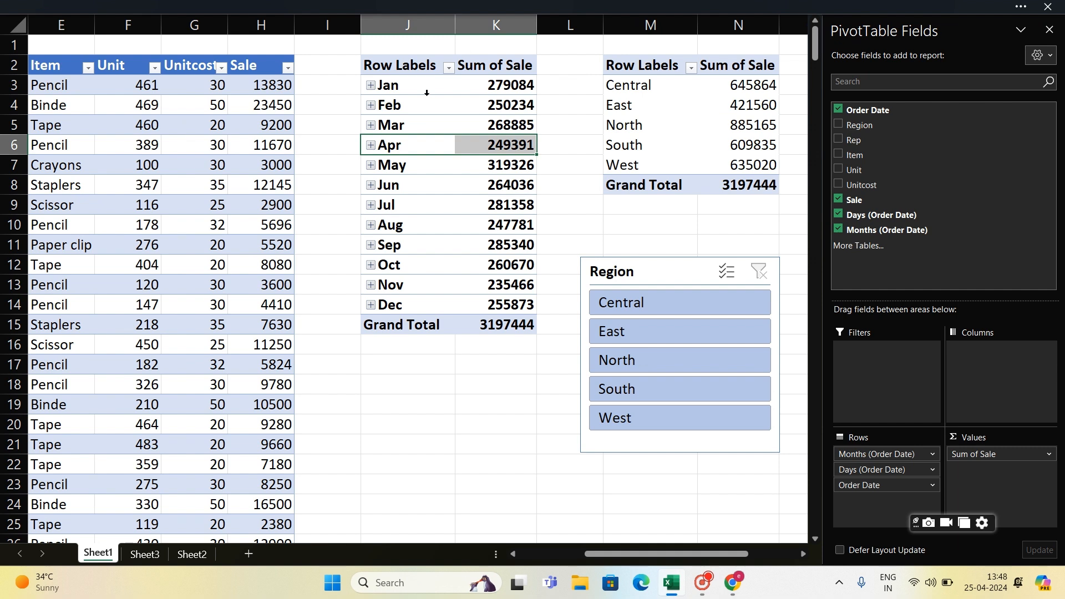
- Insert an Order Date timeline for the monthly sales PivotTable
click(426, 91)
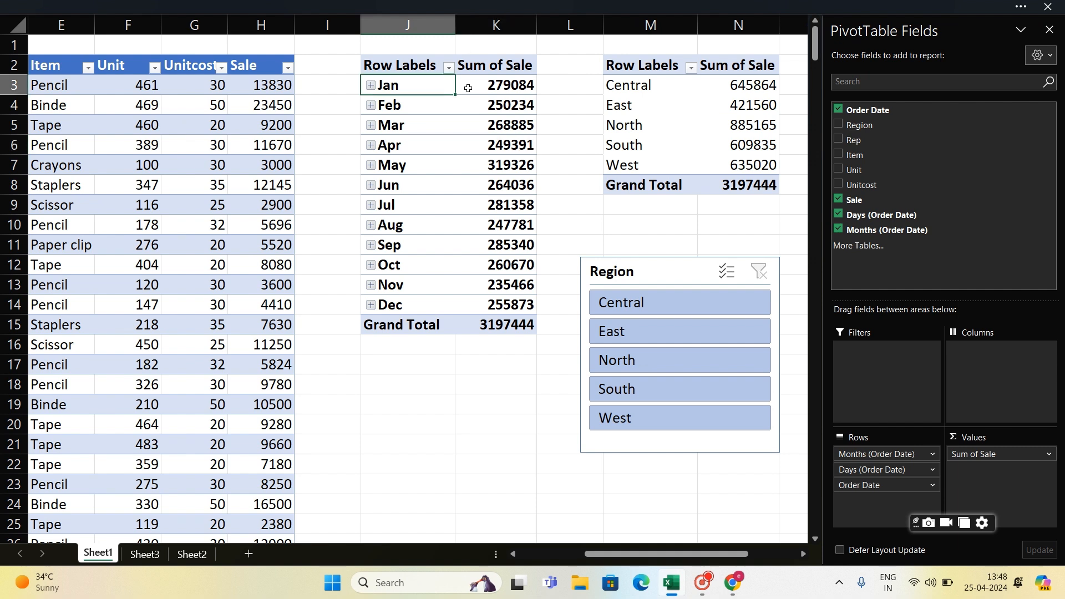
click(623, 106)
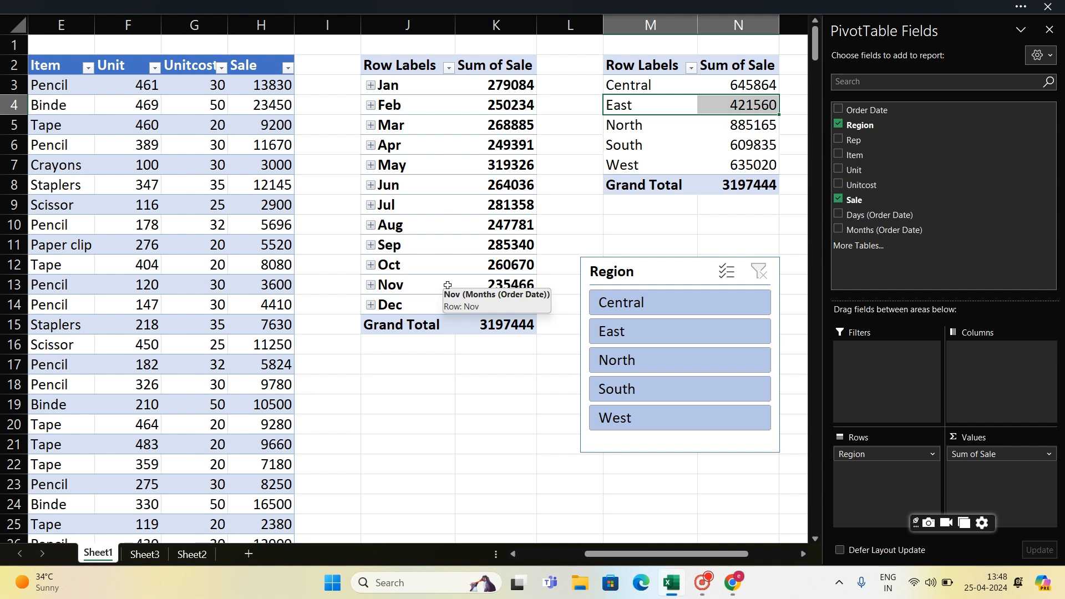
click(419, 224)
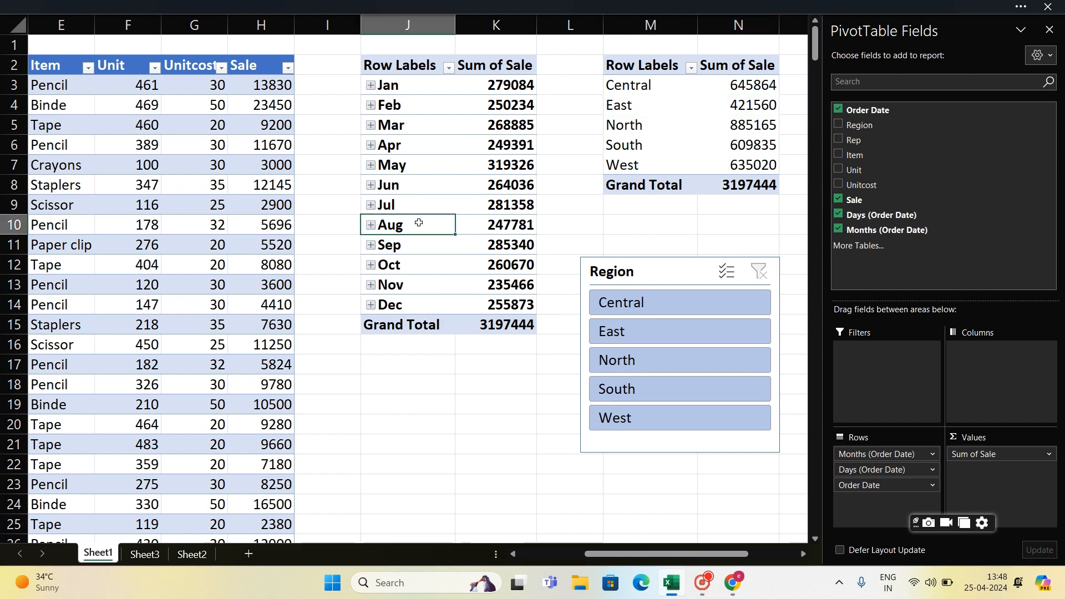
click(346, 5)
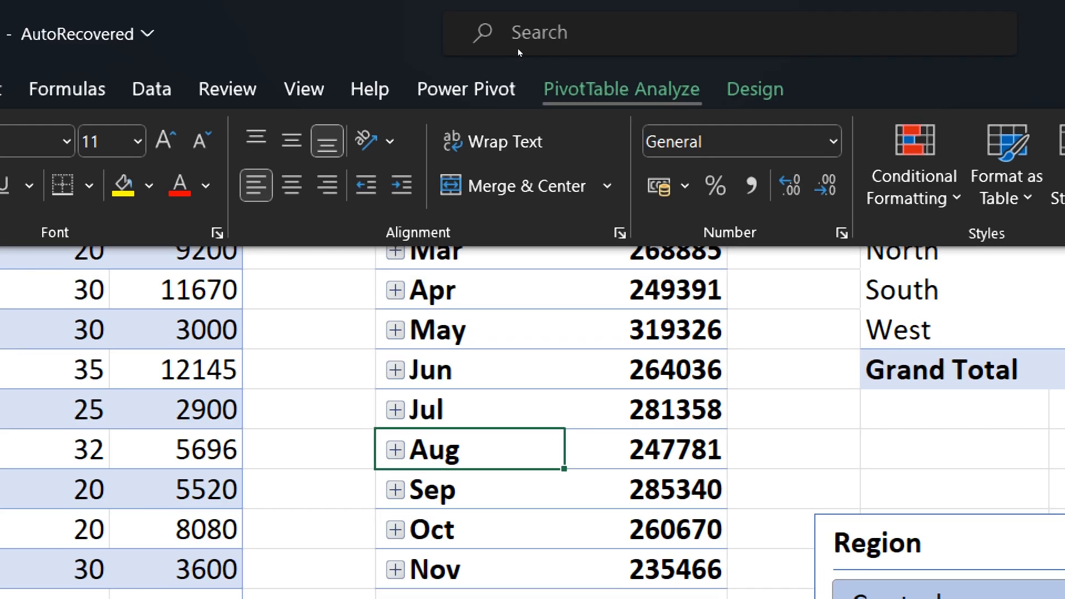
click(518, 49)
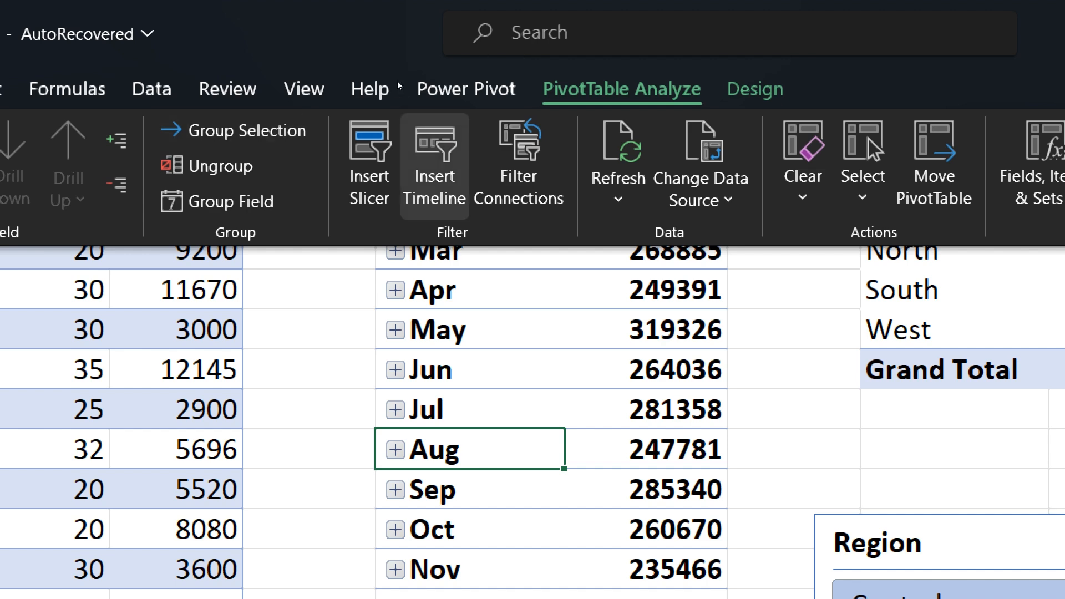
click(436, 169)
click(339, 197)
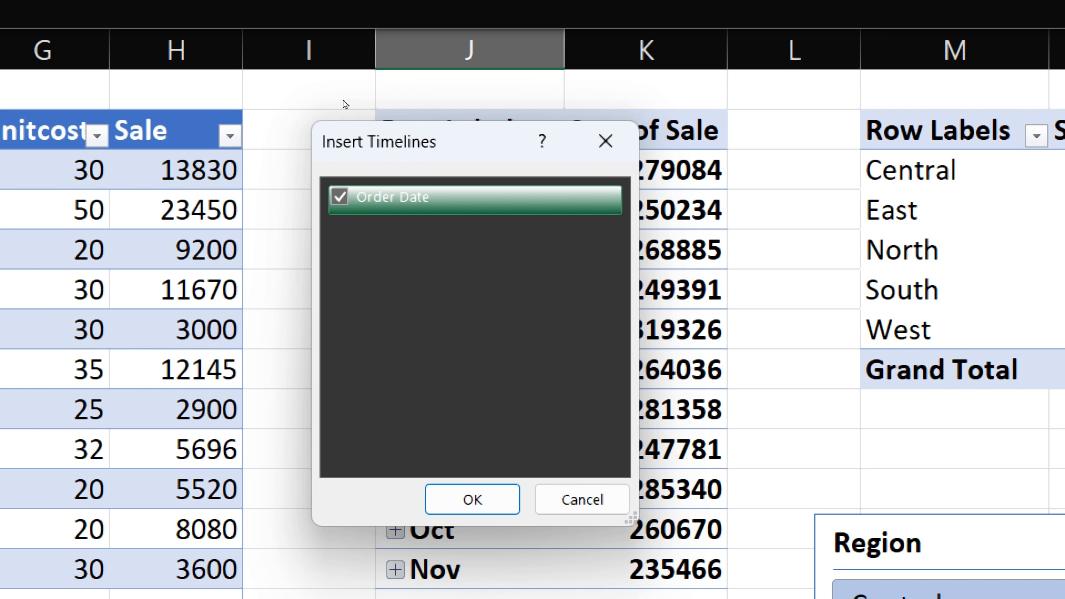
key(Return)
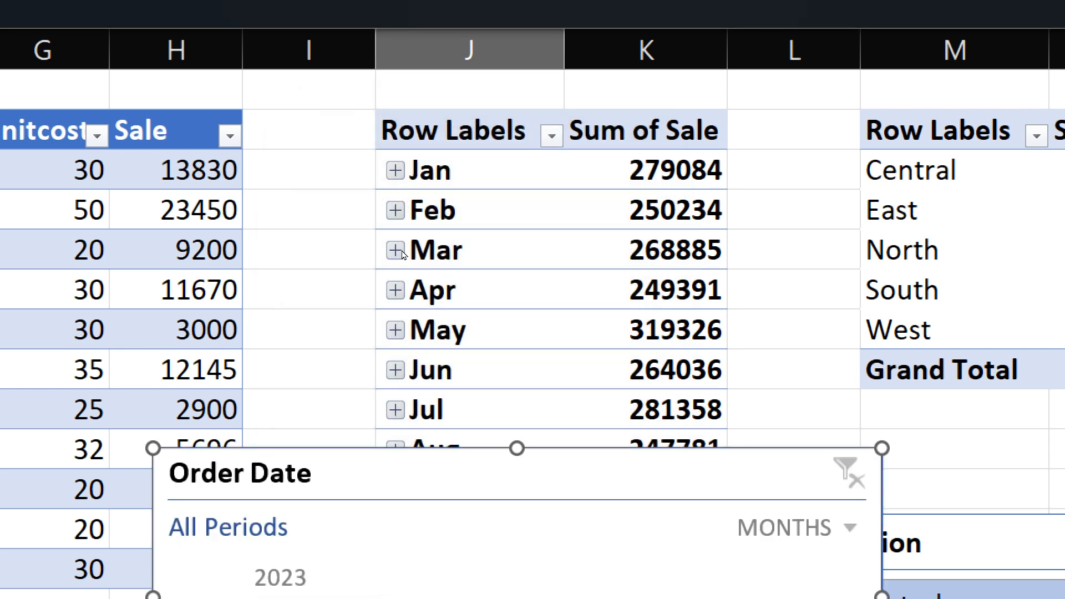
- Connect the Order Date timeline to PivotTable2 in addition to PivotTable1
drag(373, 237, 325, 118)
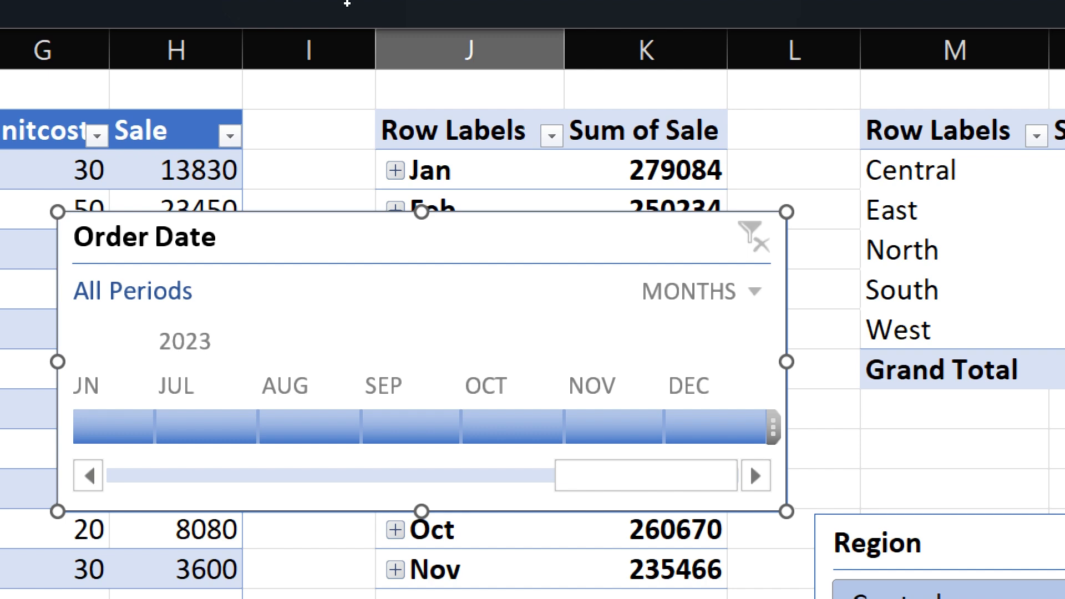
click(357, 4)
click(578, 90)
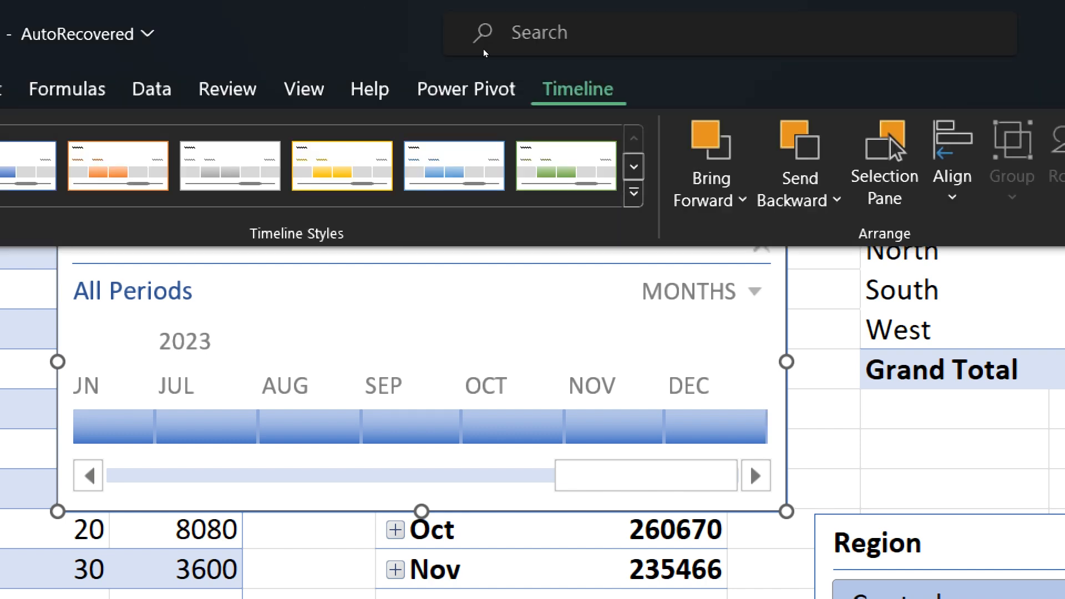
click(54, 165)
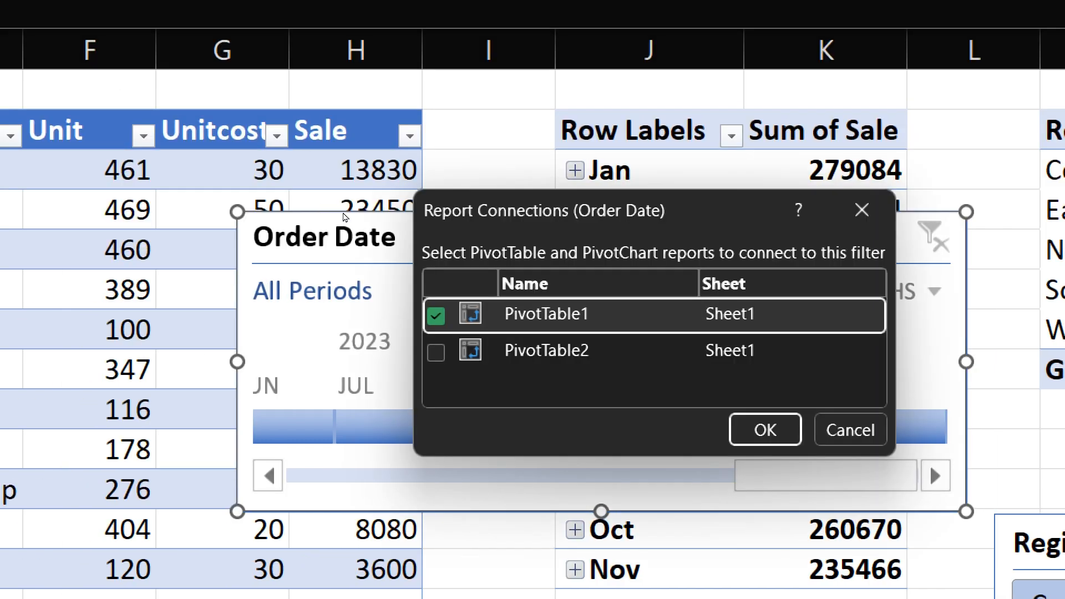
key(Down)
key(space)
click(766, 429)
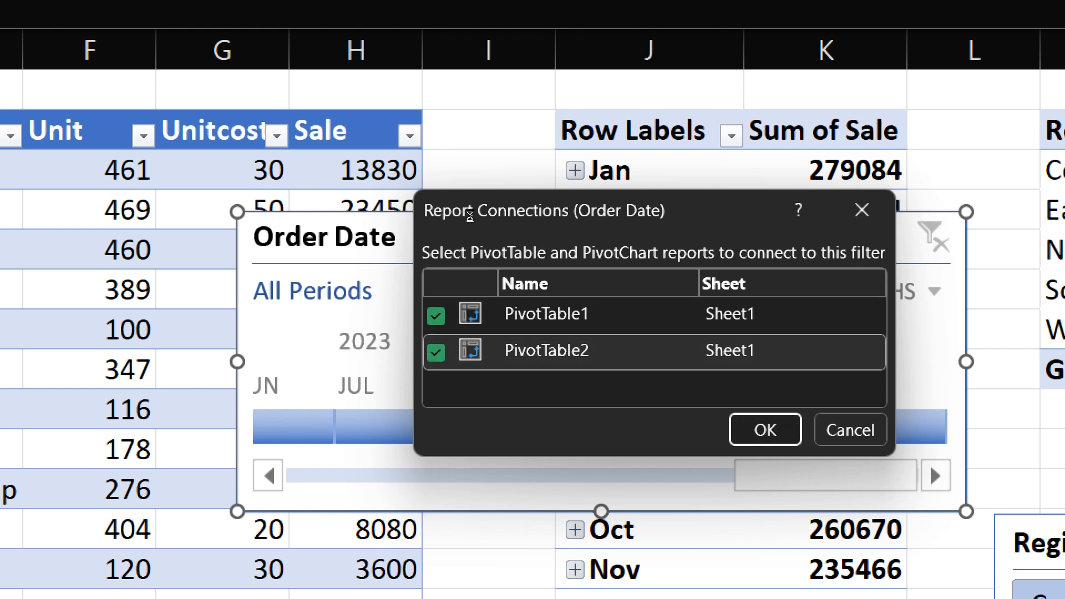
- Place the Order Date timeline below the monthly sales PivotTable and shift the Region slicer to the right of the timeline
drag(612, 230, 540, 377)
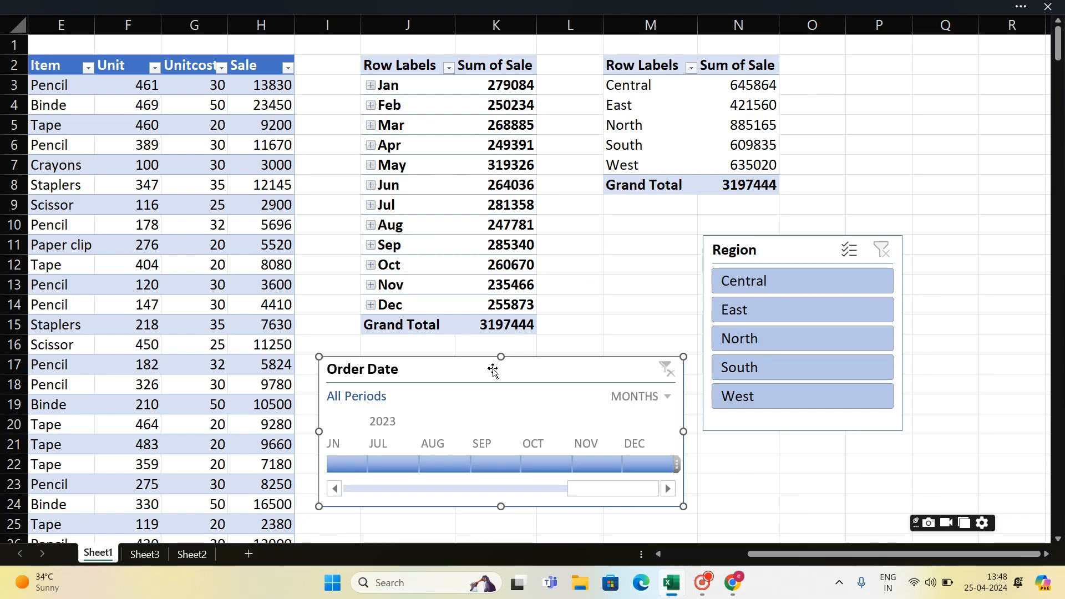
click(782, 250)
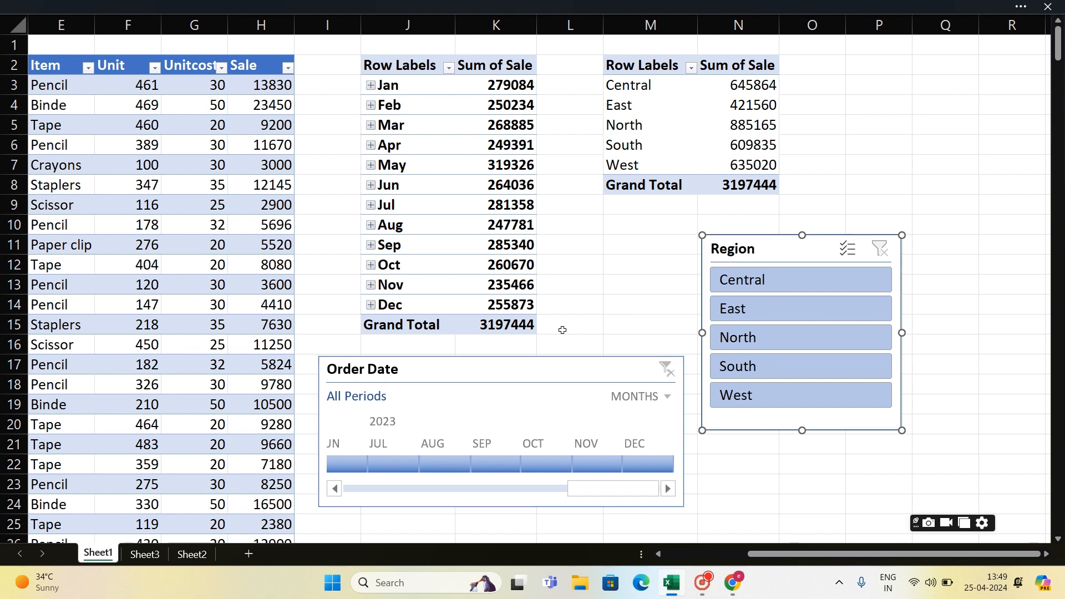
click(489, 370)
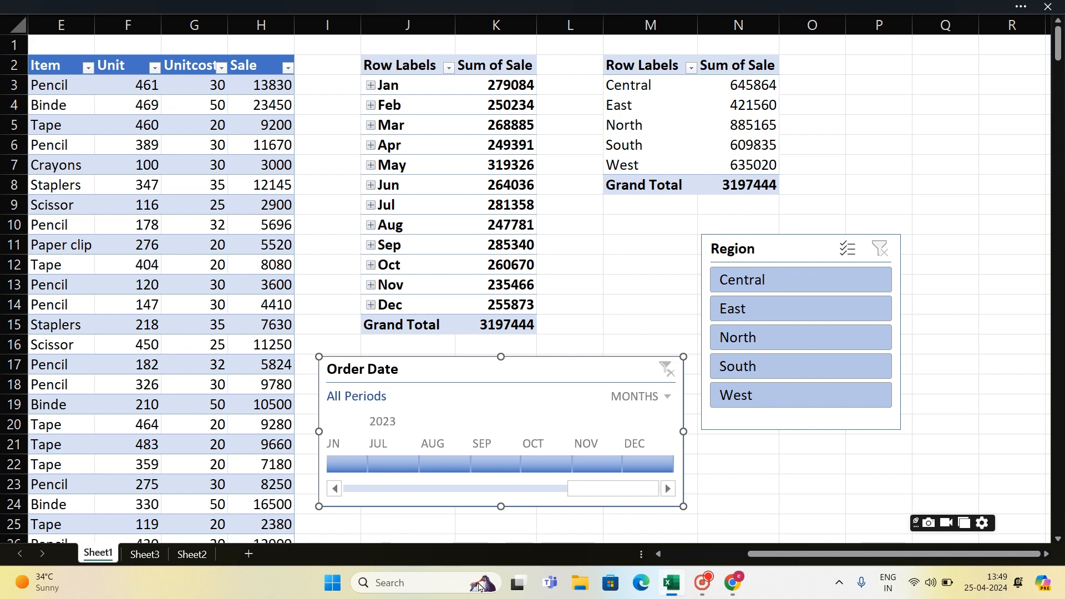
- Switch to ChatGPT in Chrome and ask "how to prepare chart by pivot table"
click(737, 592)
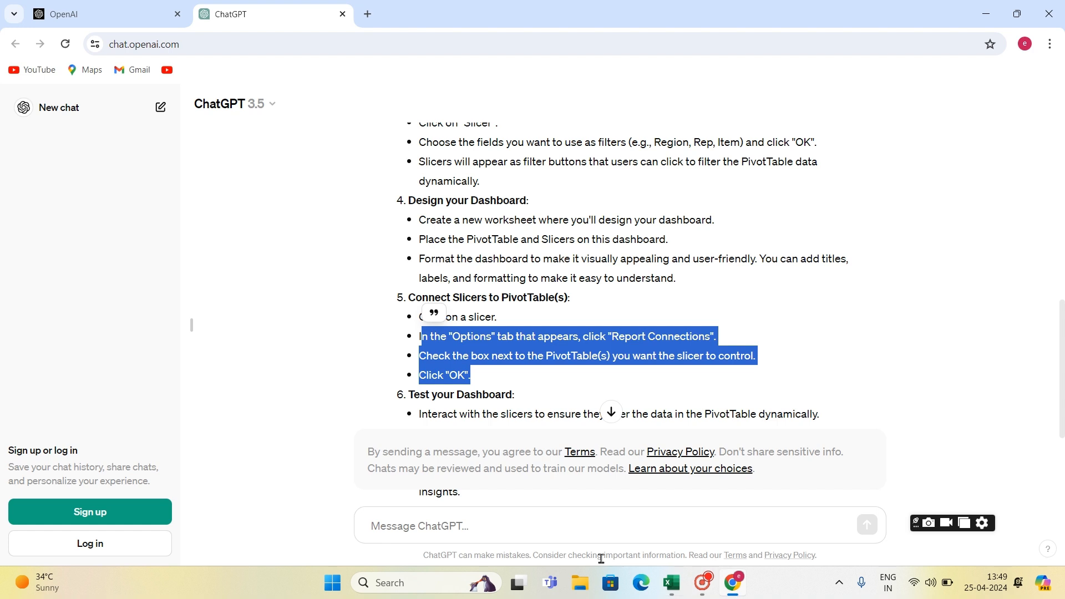
click(531, 536)
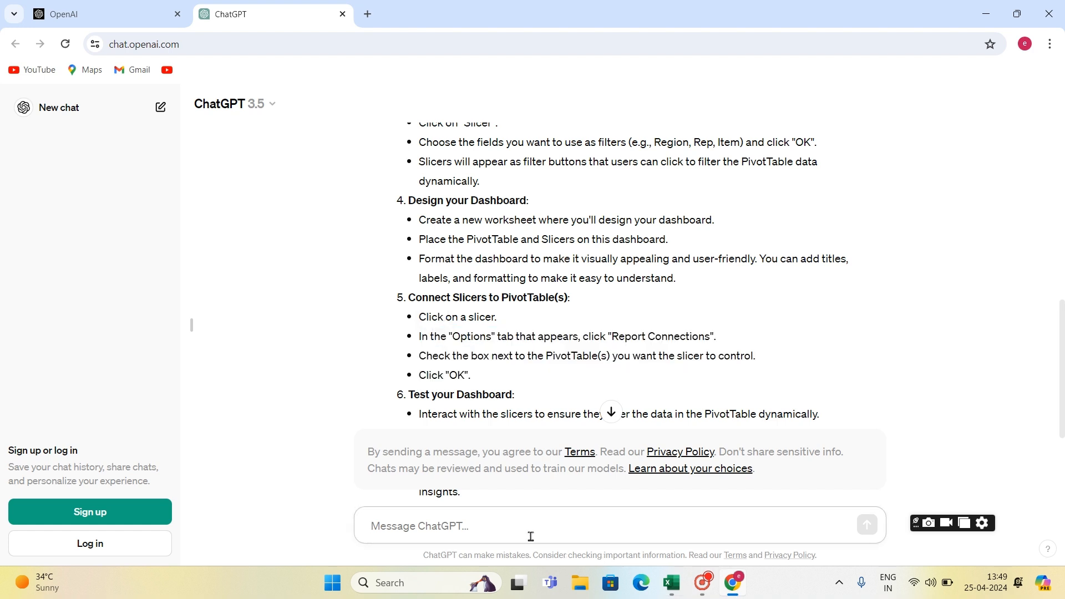
text(how to prepare chart by pivot table)
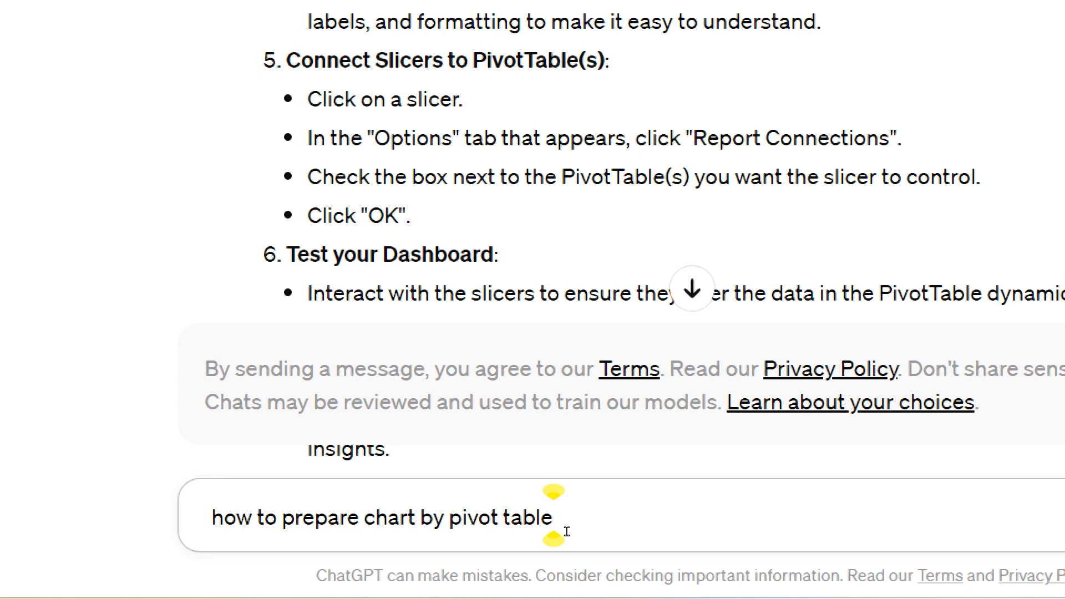
key(Return)
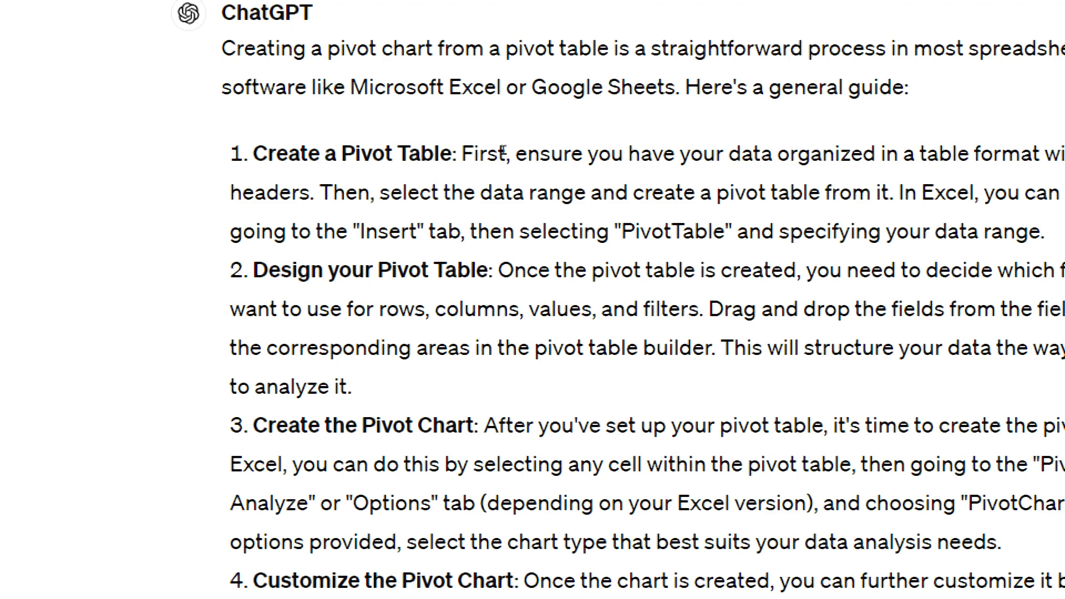
- Read the reply's pivot chart guide, focusing on the Create the Pivot Chart instructions
drag(253, 154, 503, 205)
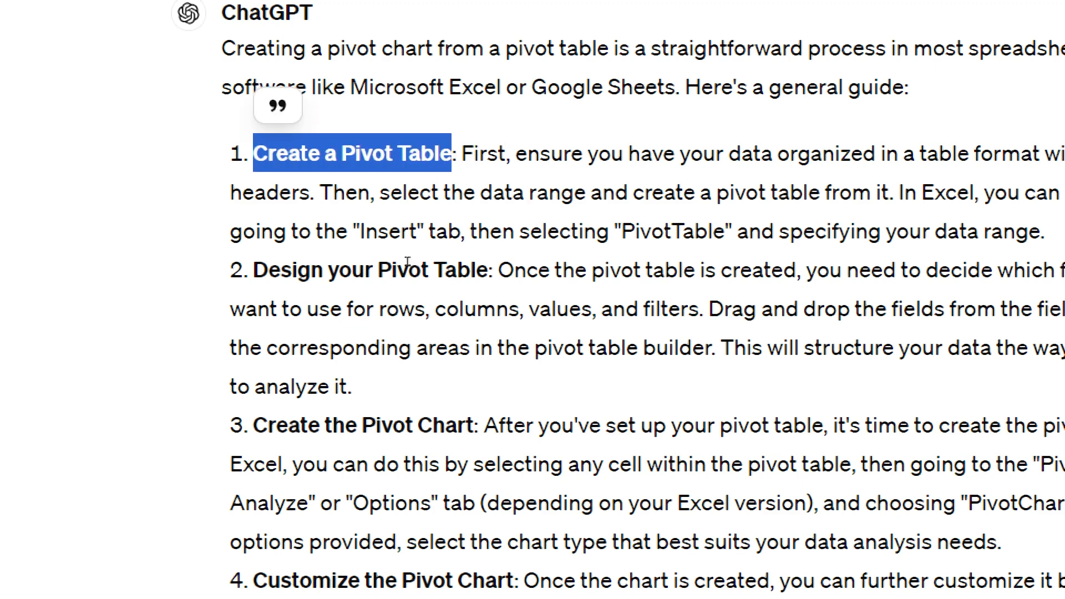
drag(253, 270, 525, 261)
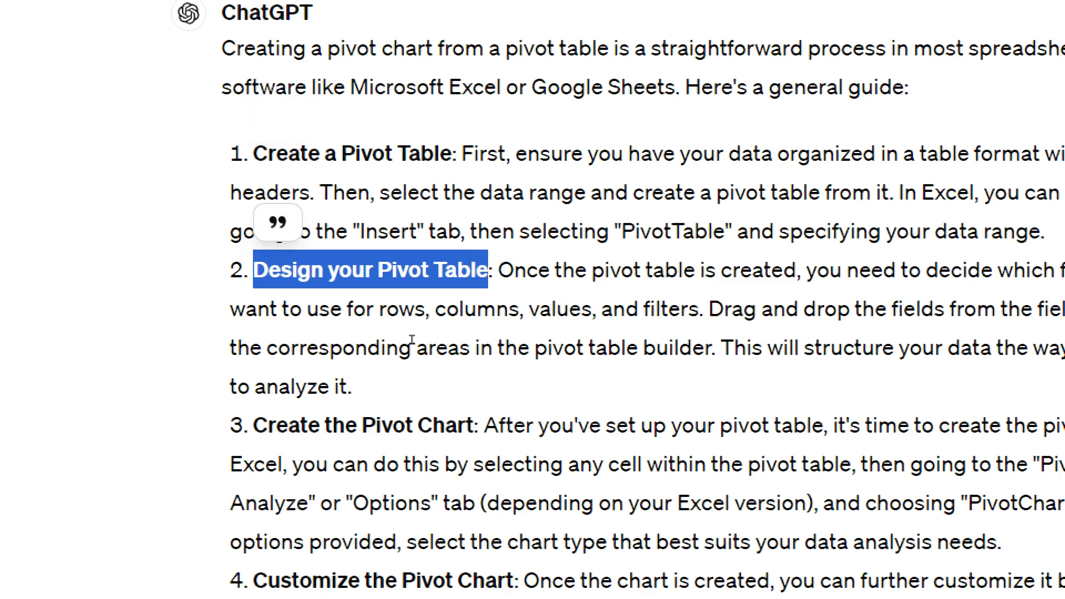
drag(253, 426, 480, 426)
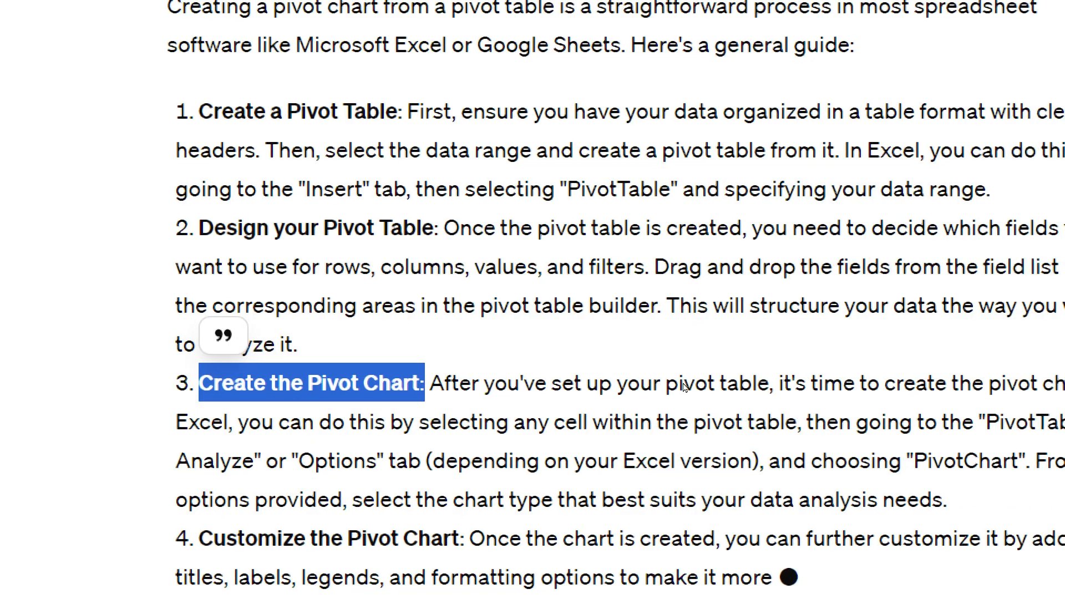
drag(430, 383, 1057, 422)
drag(838, 358, 862, 370)
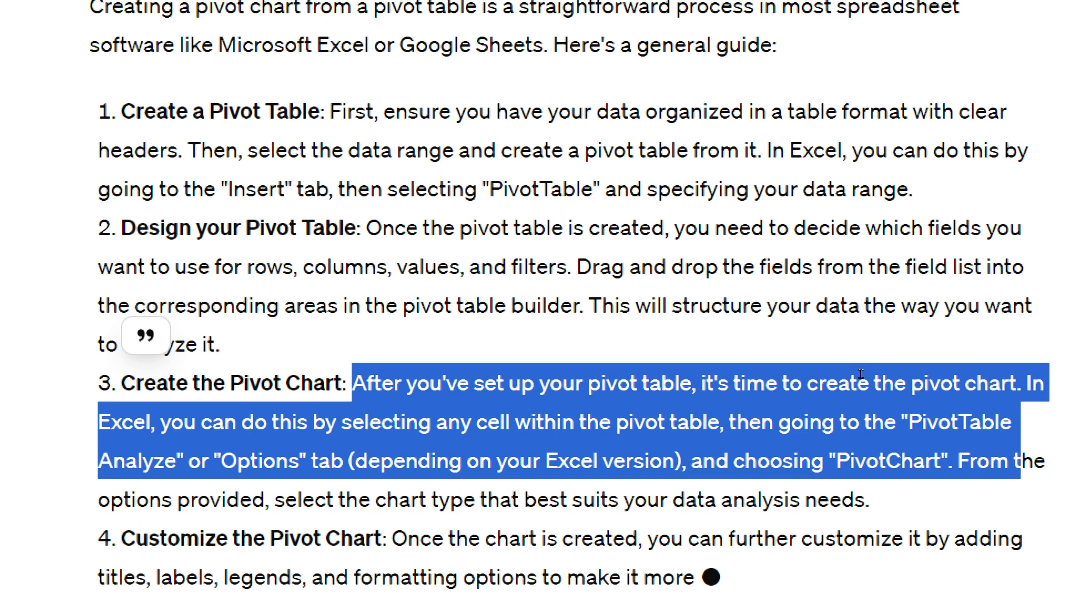
mouse_move(860, 374)
mouse_down()
mouse_move(858, 383)
mouse_move(844, 365)
mouse_up()
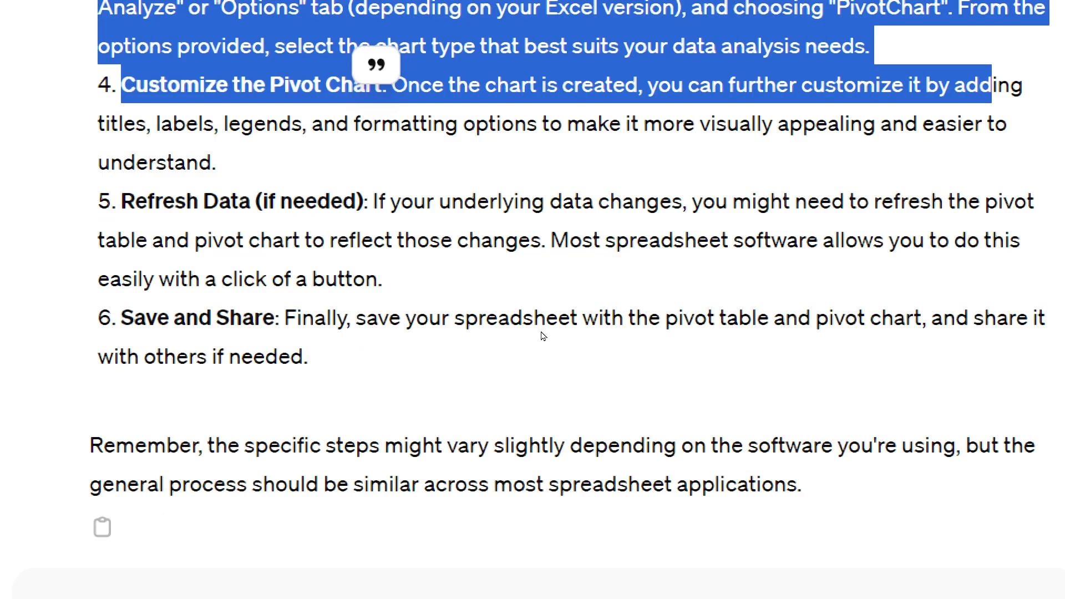
scroll(544, 333, up, 5)
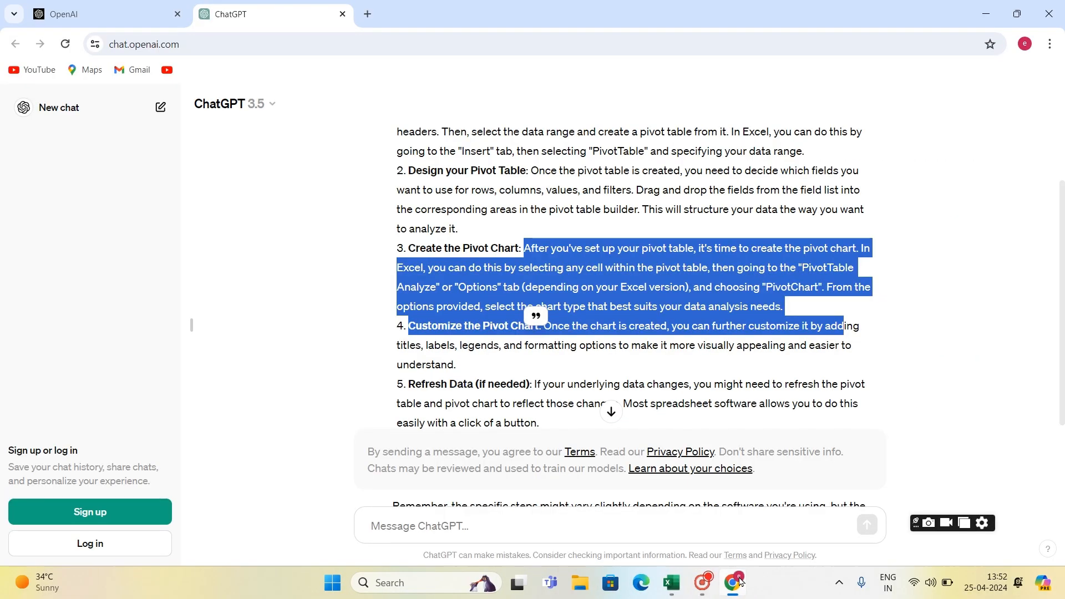
- Switch back to Excel and insert a Bar PivotChart from the monthly sales PivotTable
click(672, 581)
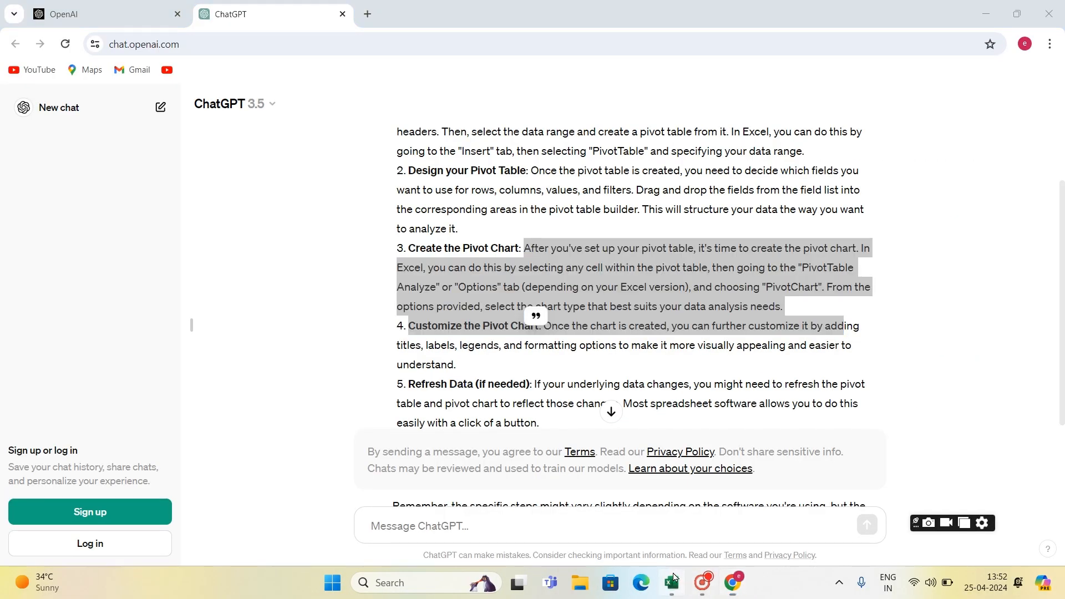
click(465, 160)
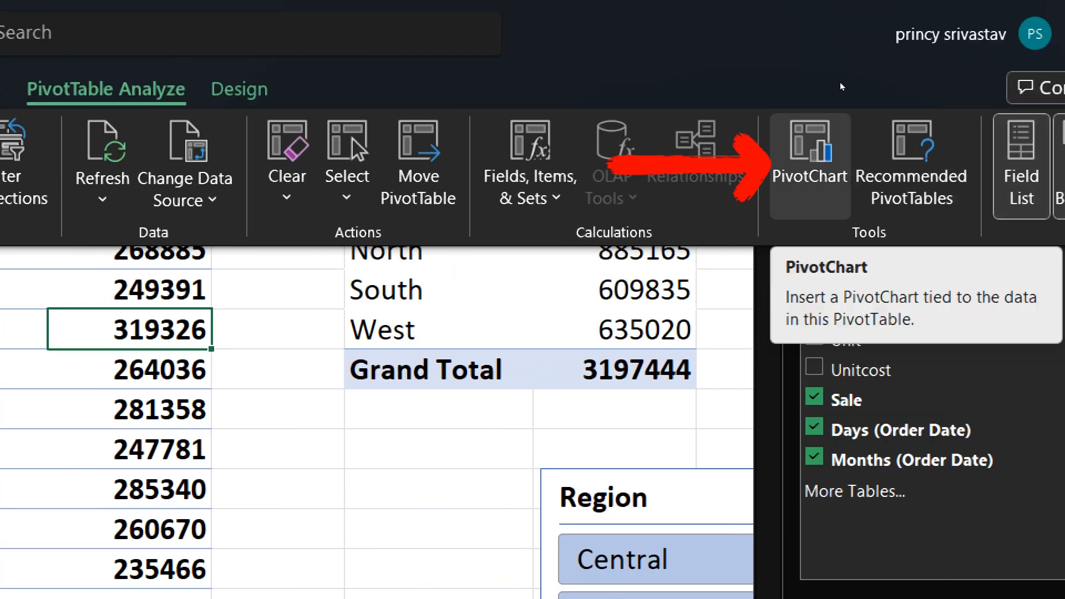
click(809, 161)
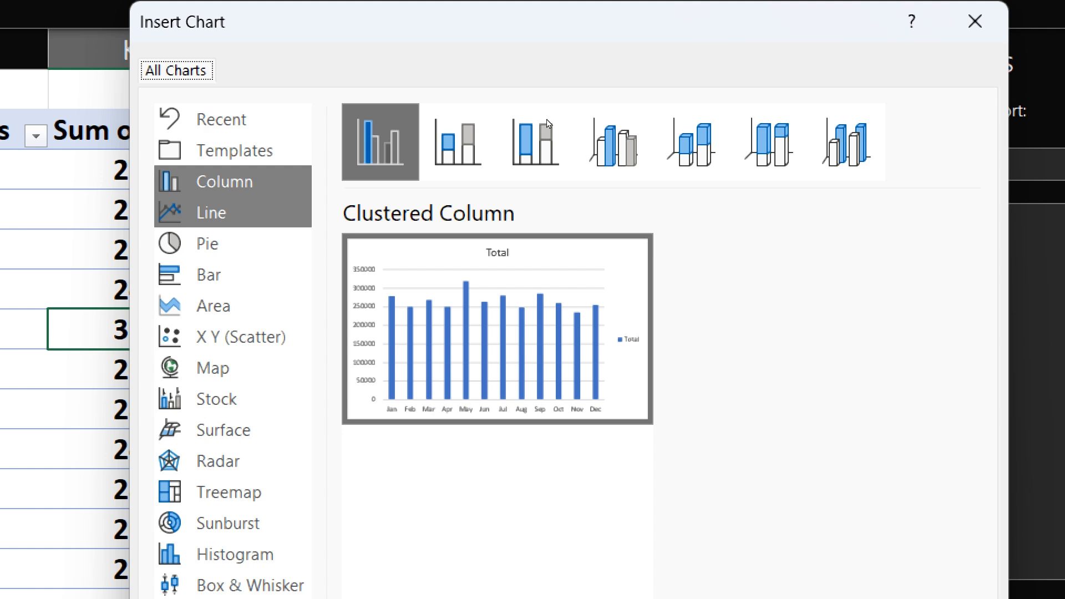
click(222, 275)
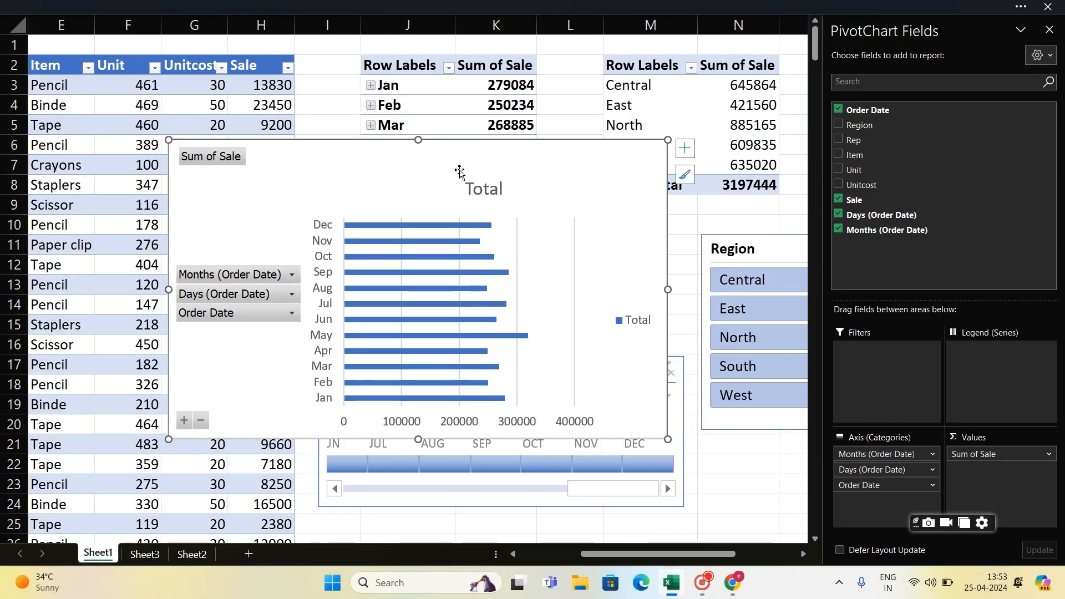
- Hide all field buttons on the monthly sales PivotChart
right_click(206, 160)
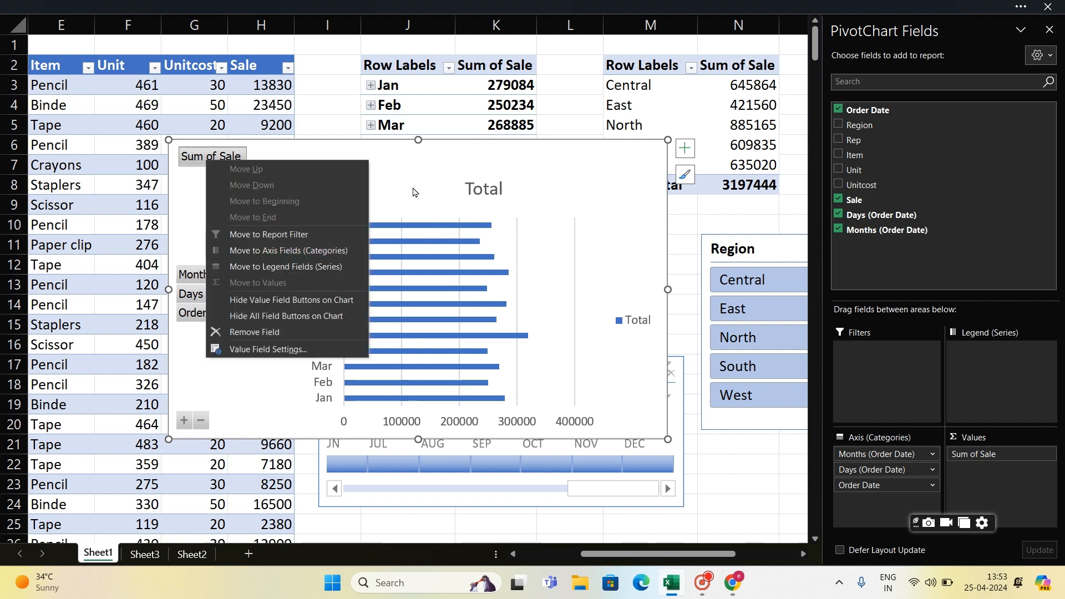
drag(293, 186, 277, 182)
right_click(200, 272)
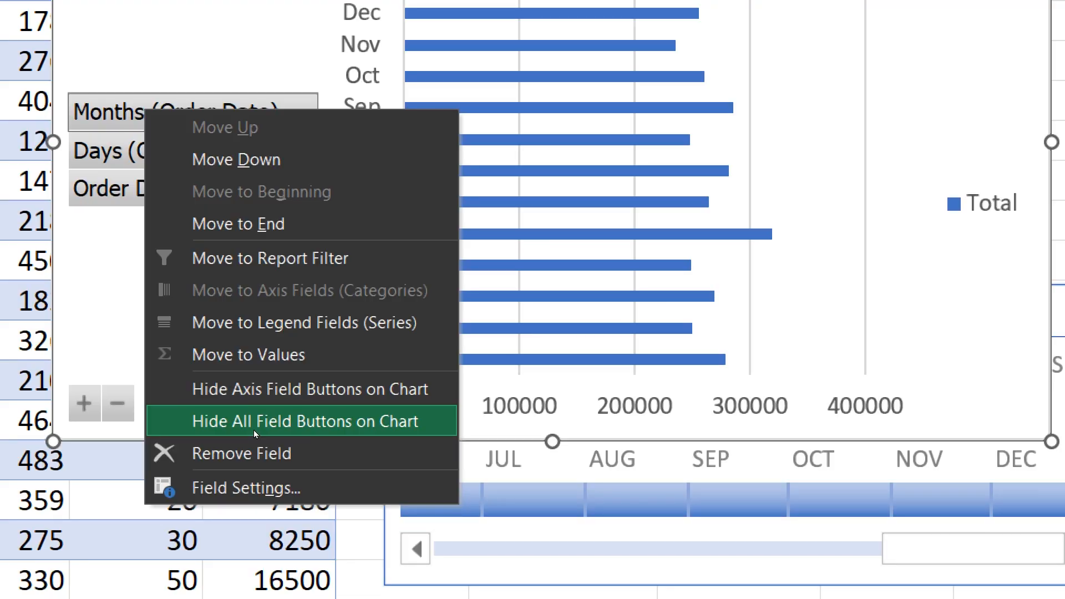
click(254, 431)
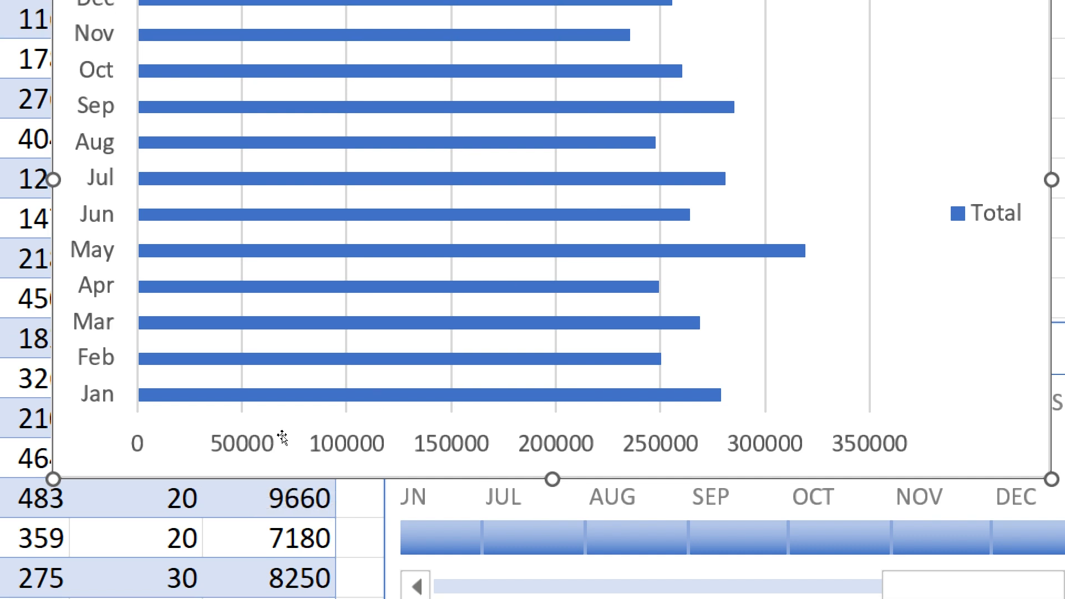
- Delete the horizontal value axis and the vertical gridlines from the monthly sales chart
click(248, 424)
right_click(247, 424)
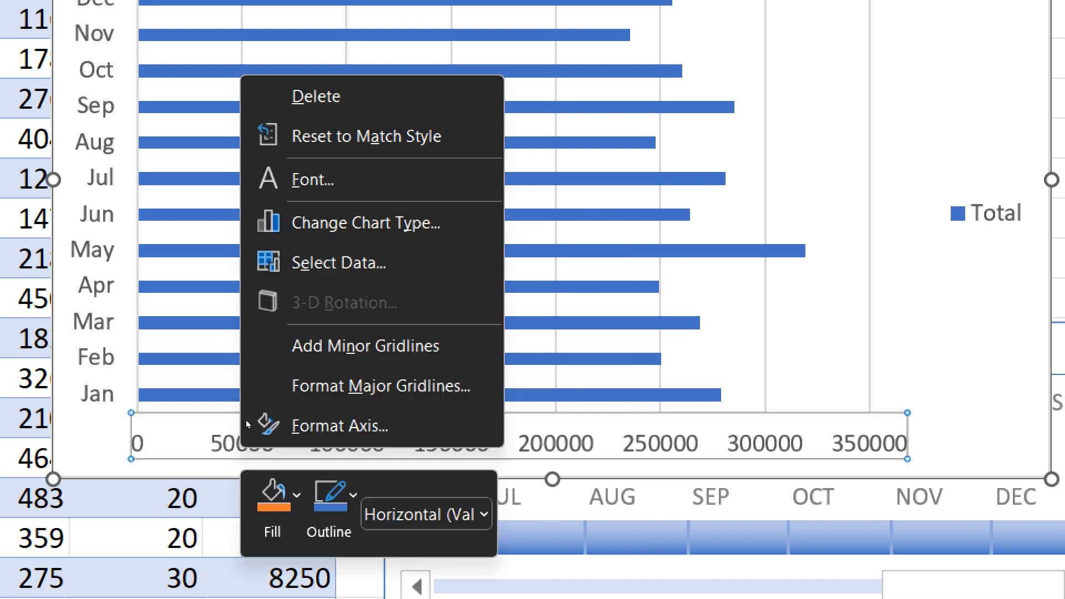
click(302, 95)
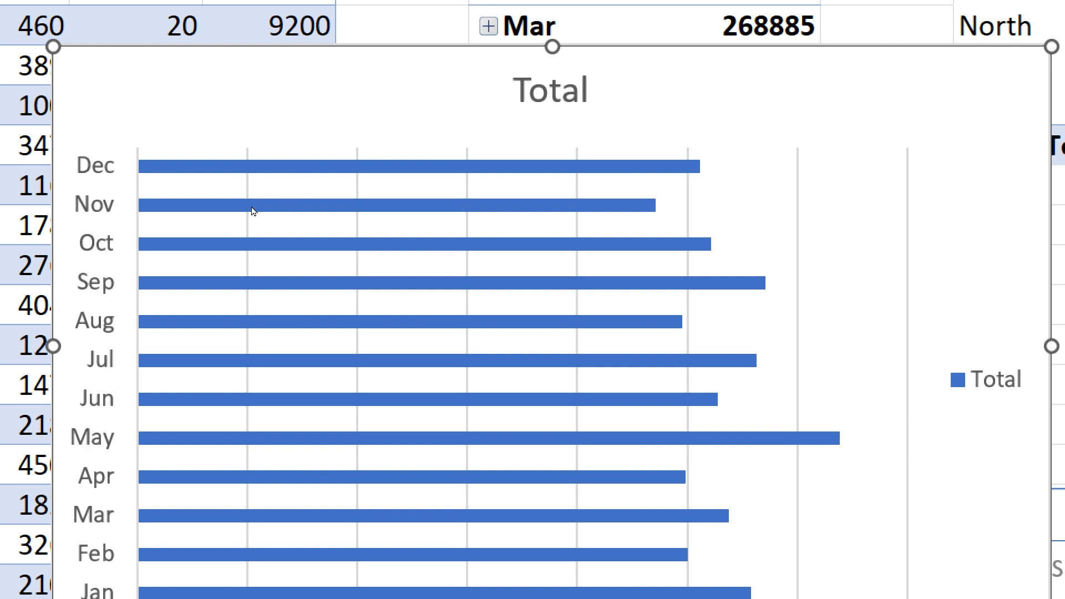
click(248, 208)
right_click(252, 209)
click(286, 206)
click(339, 201)
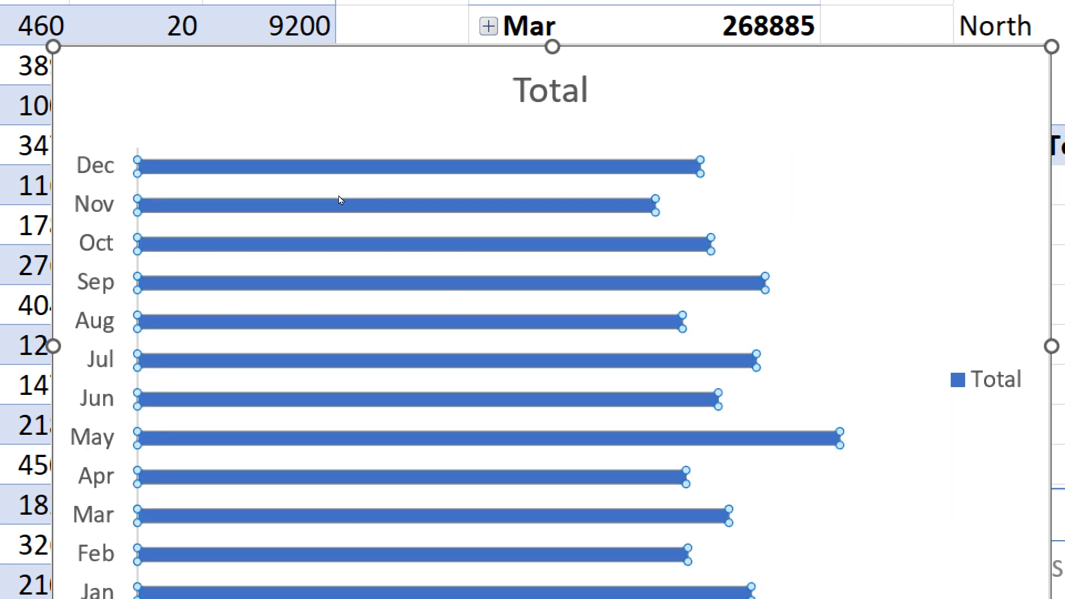
- Shift the bar chart's title slightly and change its text to "Monthly Sale"
click(416, 158)
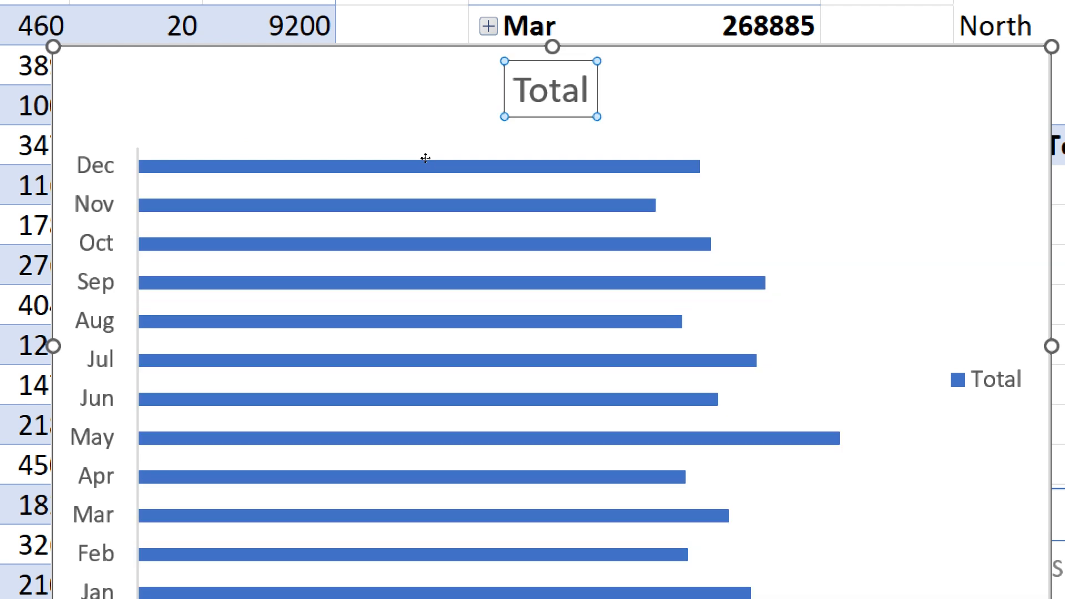
mouse_move(421, 157)
mouse_down()
mouse_move(395, 162)
mouse_move(432, 162)
mouse_up()
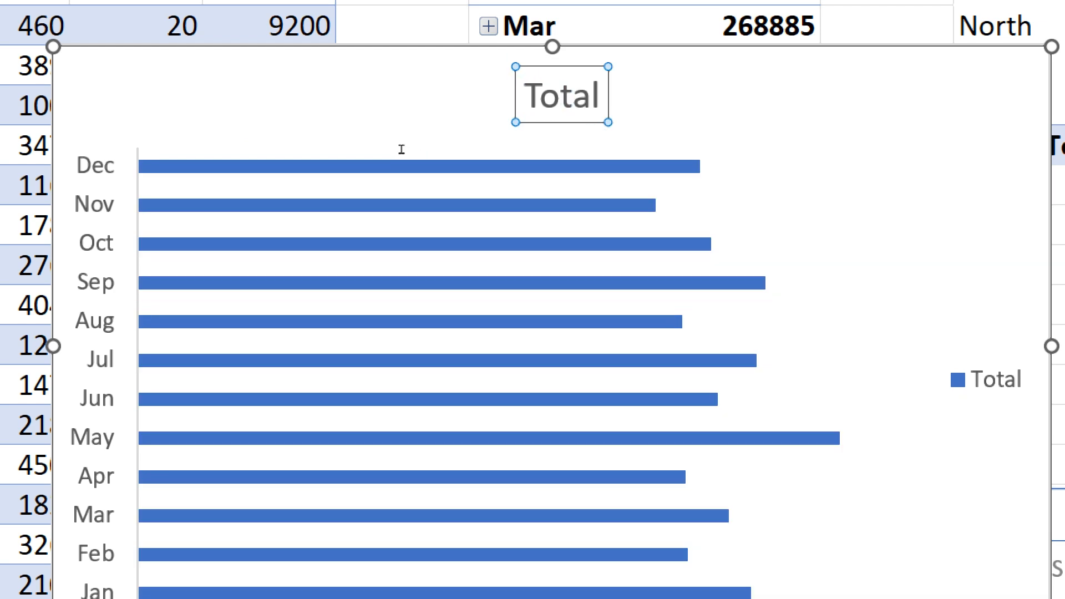
double_click(424, 160)
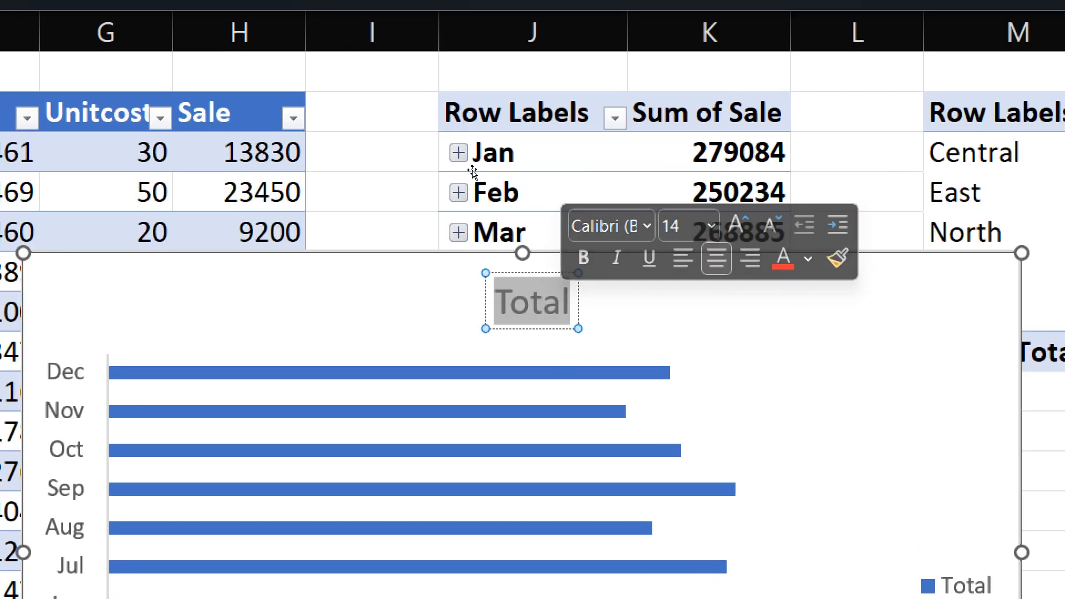
text(Mont)
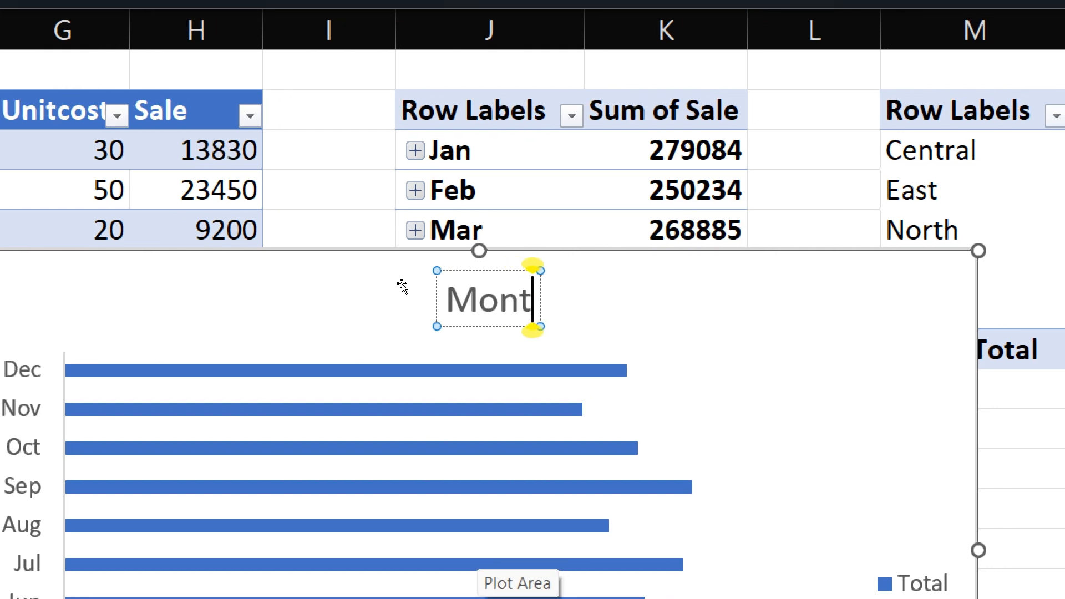
text(hly)
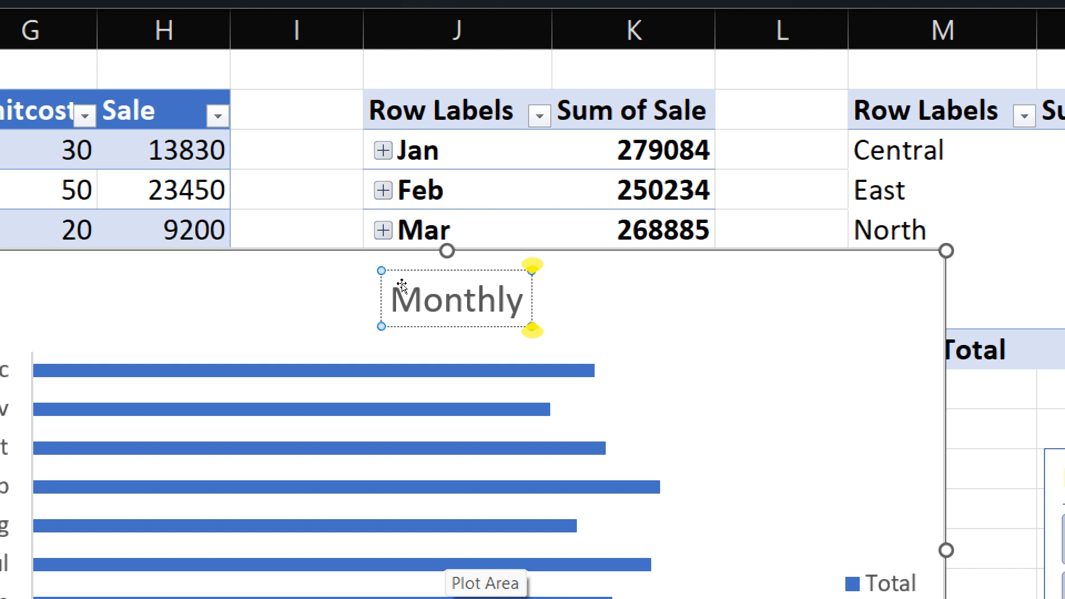
text( Sale)
key(Return)
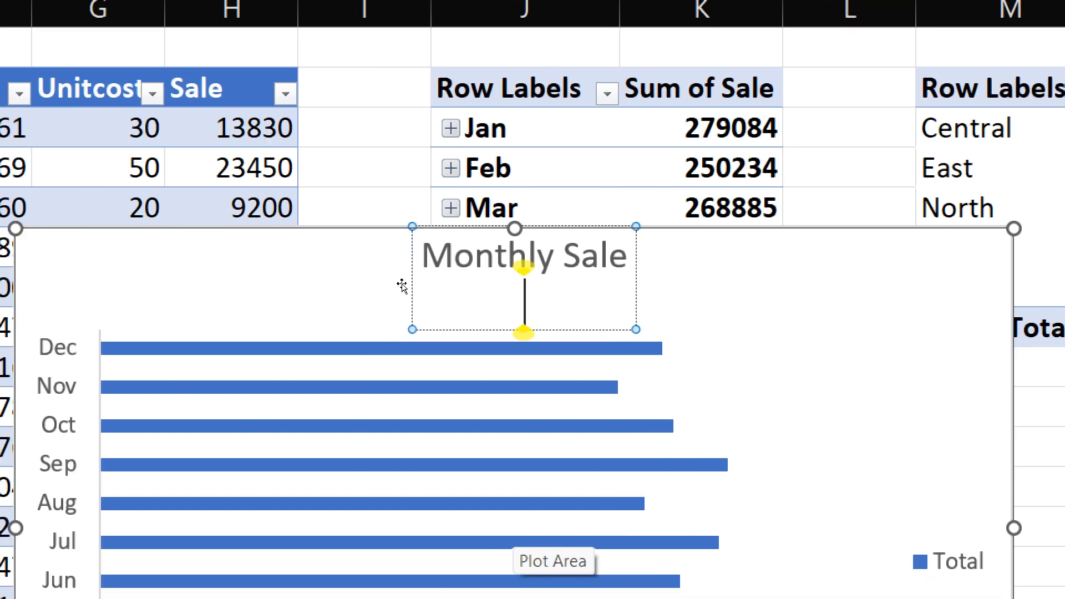
- Add data labels to the bars of the Monthly Sale chart and delete its legend
click(361, 199)
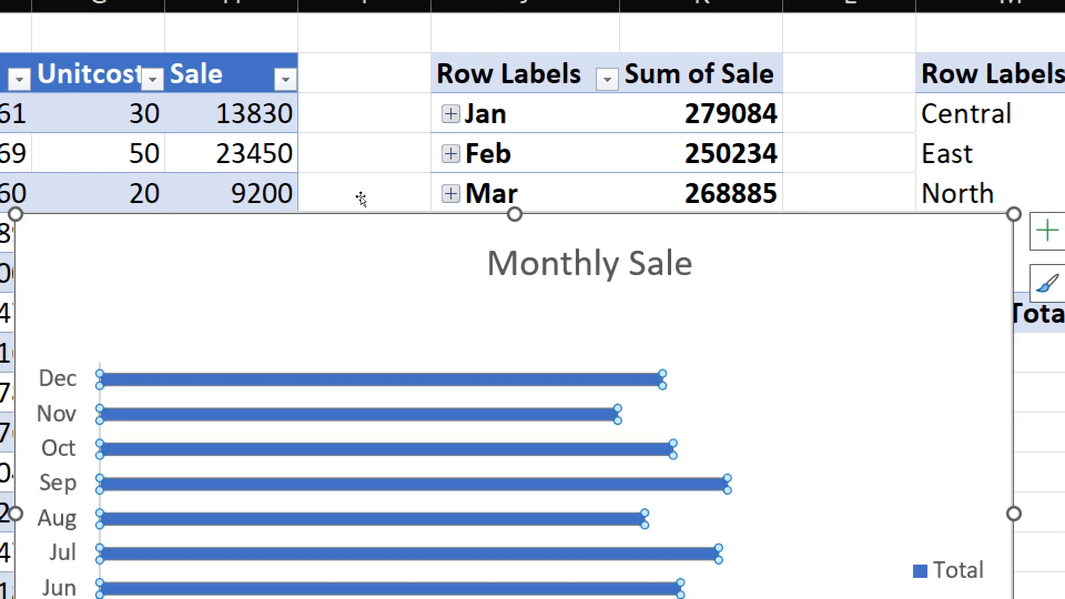
right_click(369, 216)
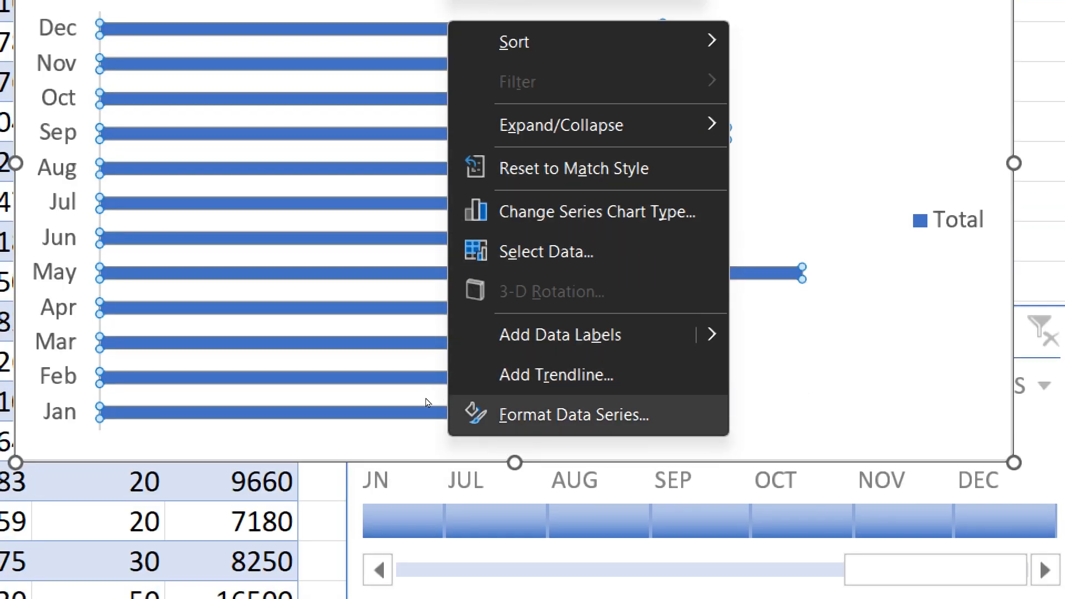
click(554, 335)
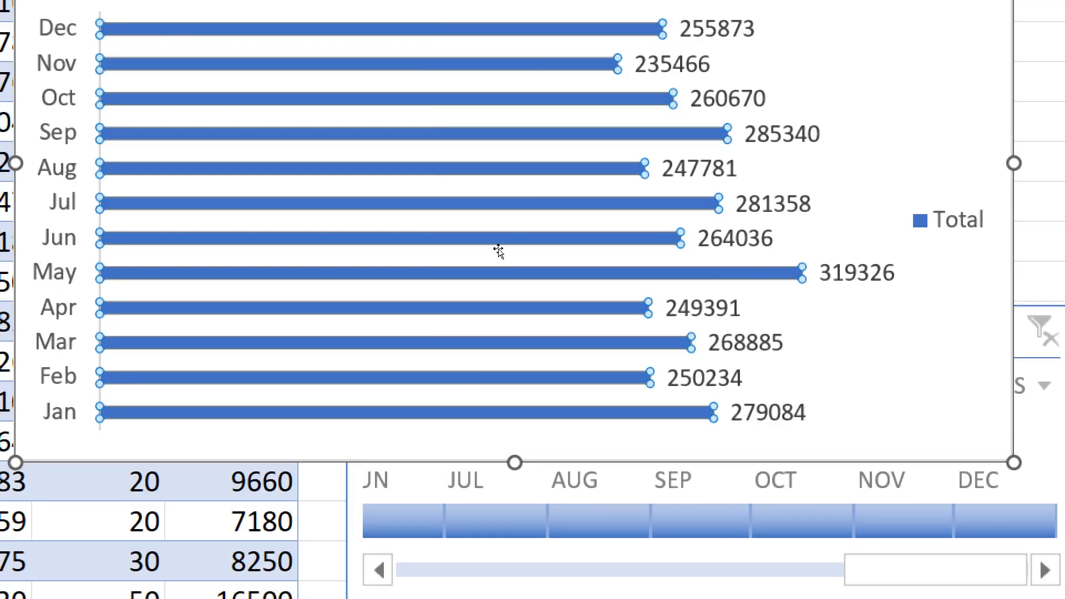
click(925, 222)
right_click(925, 223)
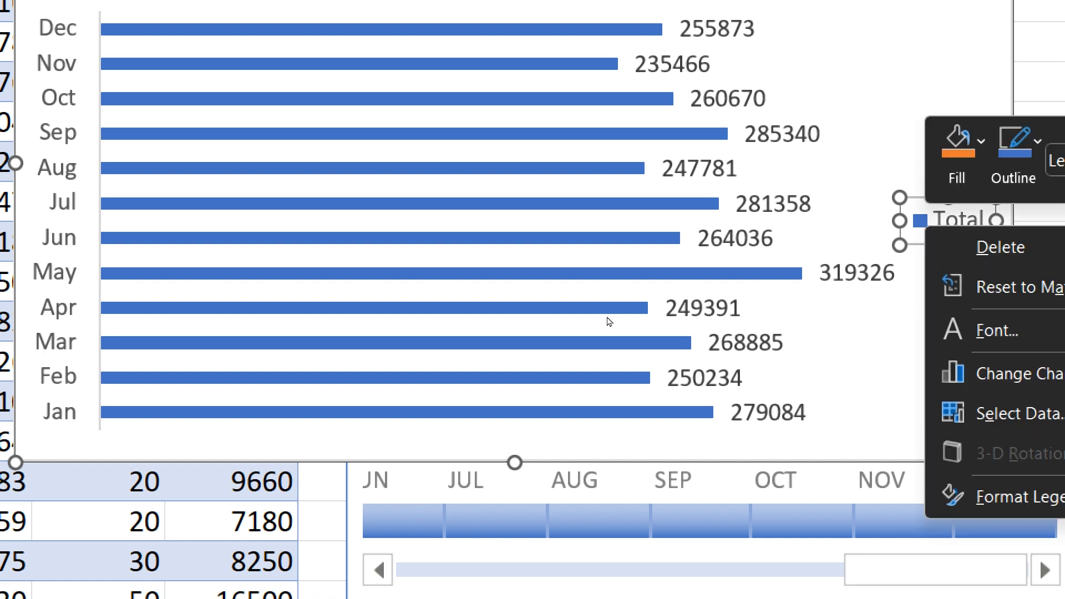
click(995, 246)
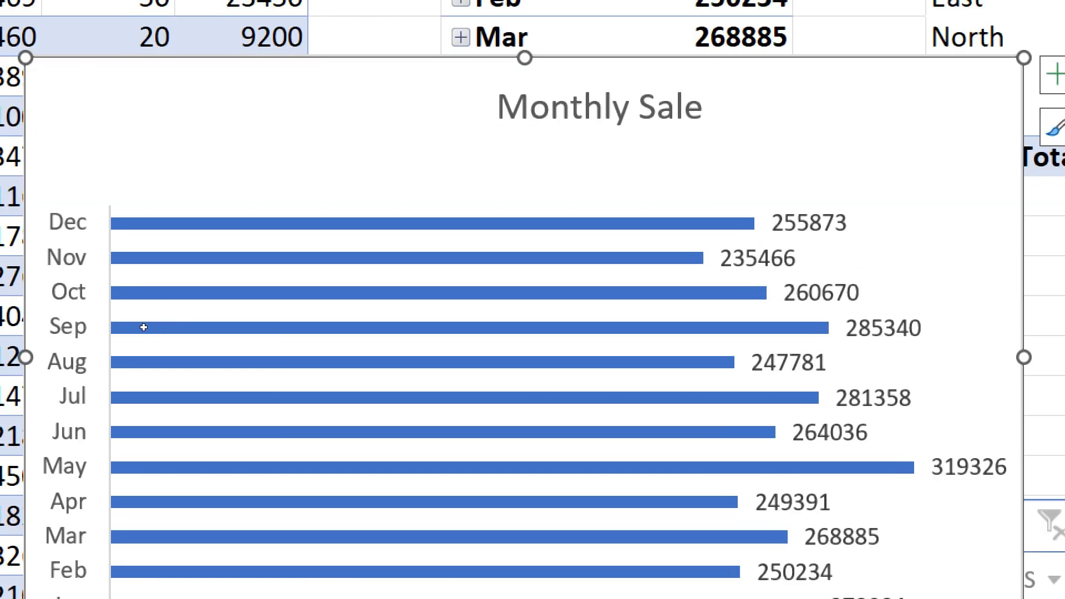
- Sort the Monthly Sale chart's month axis newest to oldest and move the chart up and left over the source table
right_click(88, 155)
mouse_move(156, 173)
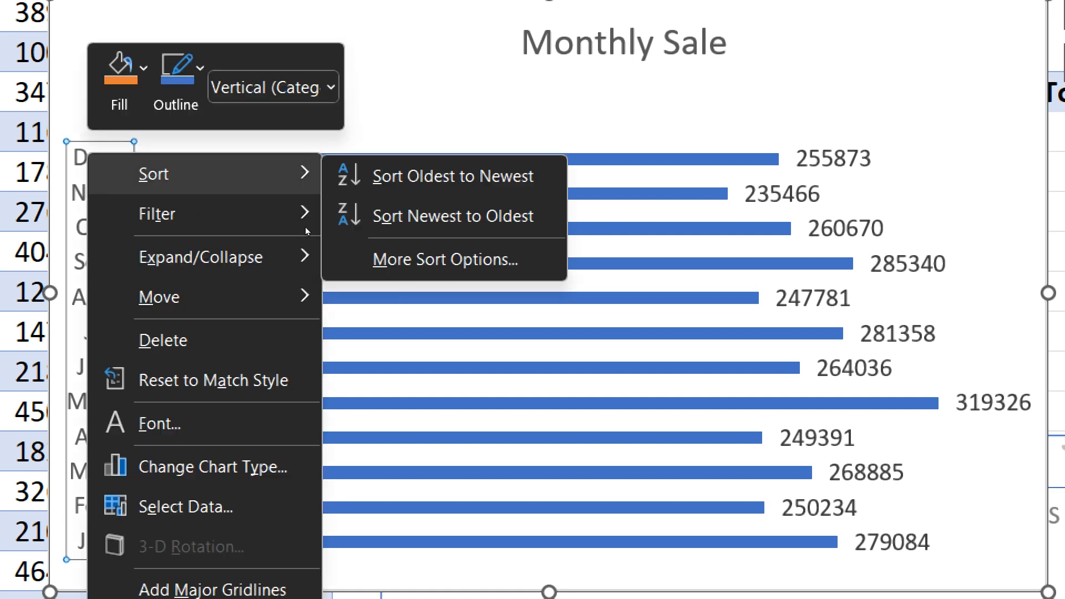
click(355, 216)
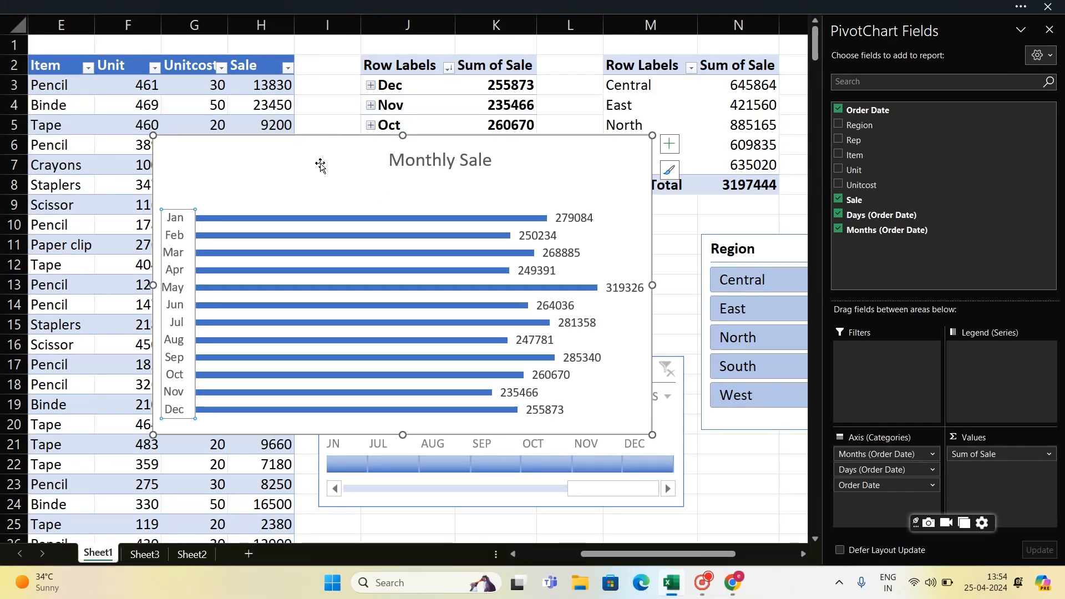
drag(320, 163, 288, 133)
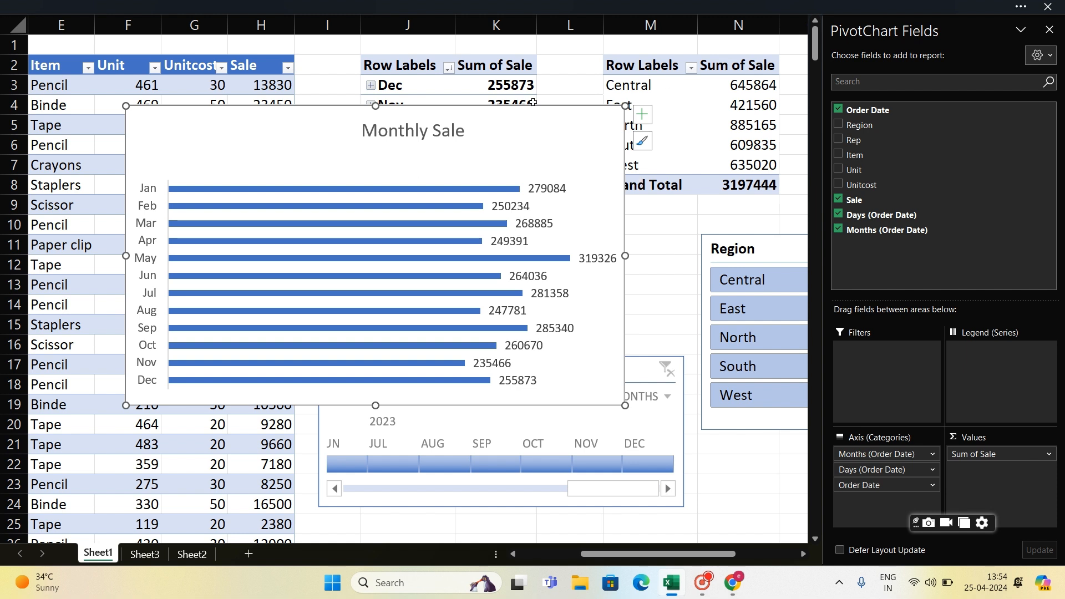
drag(344, 136, 267, 133)
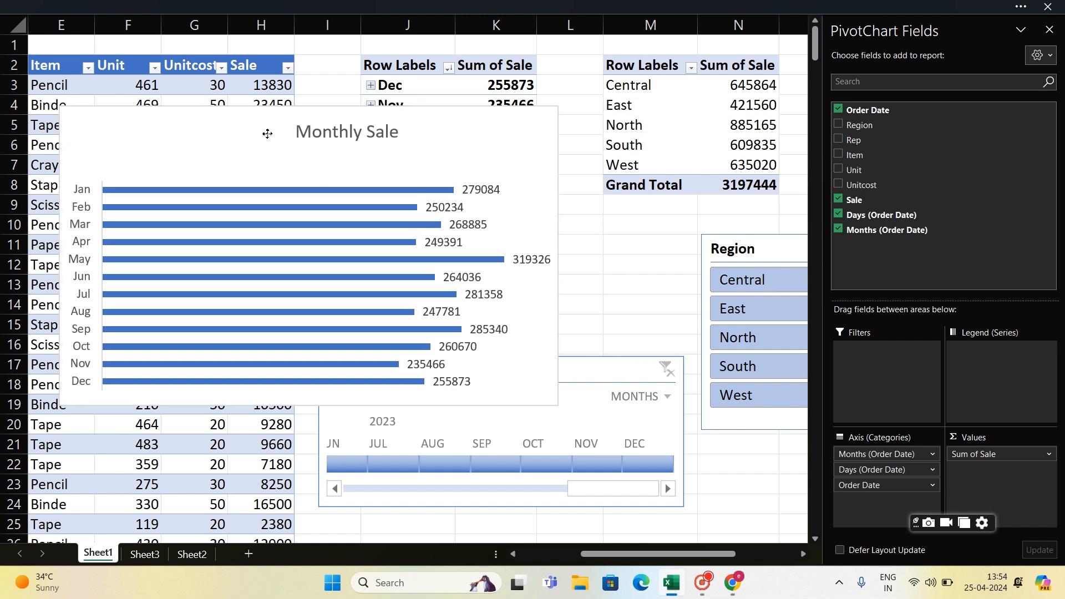
- Insert a Pie PivotChart from the regional sales PivotTable
click(644, 71)
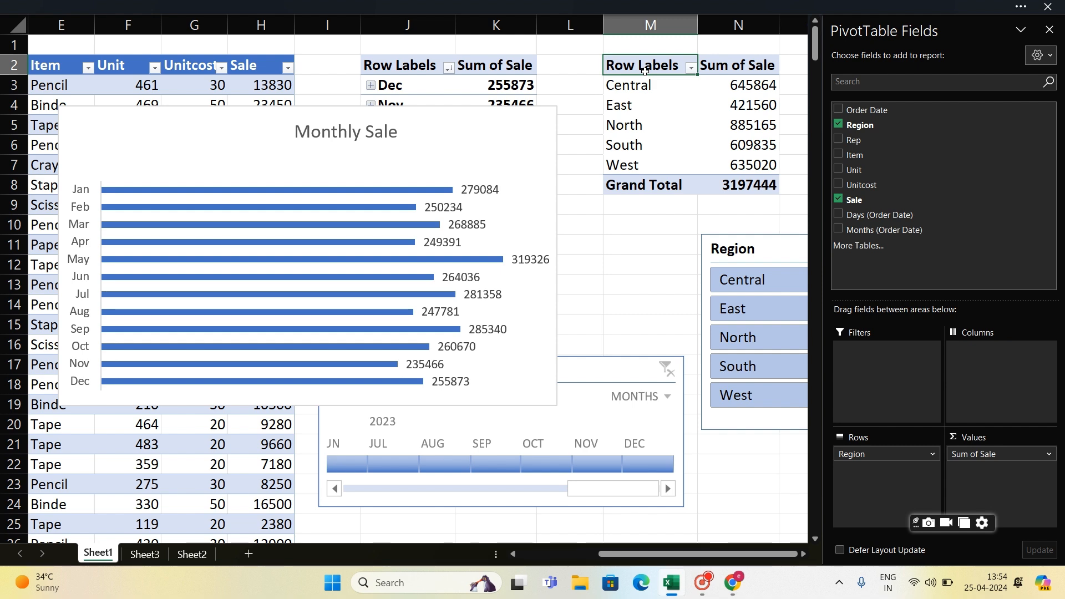
click(448, 10)
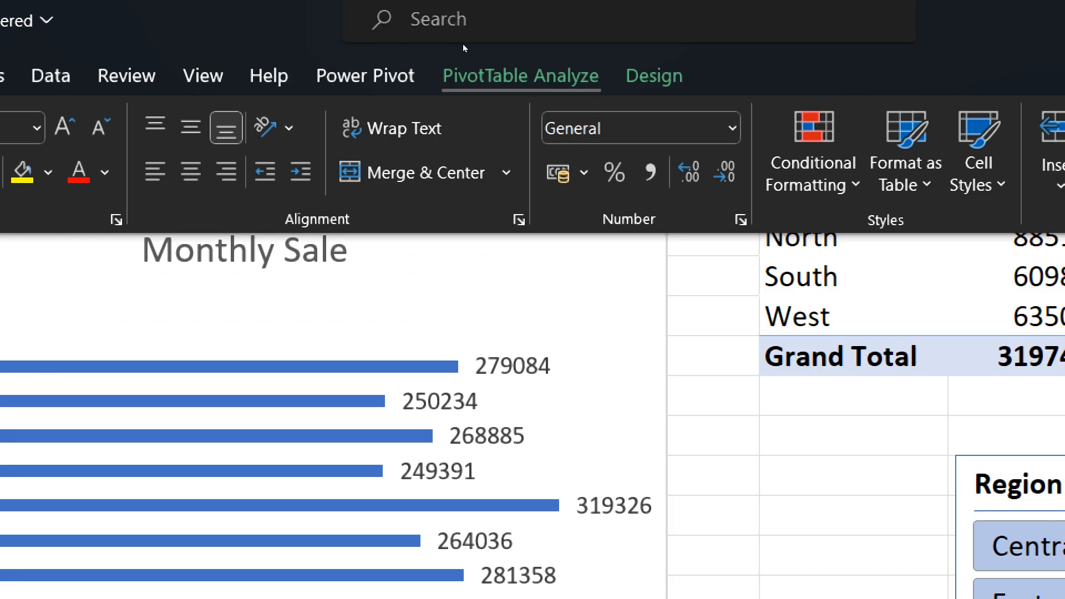
click(458, 43)
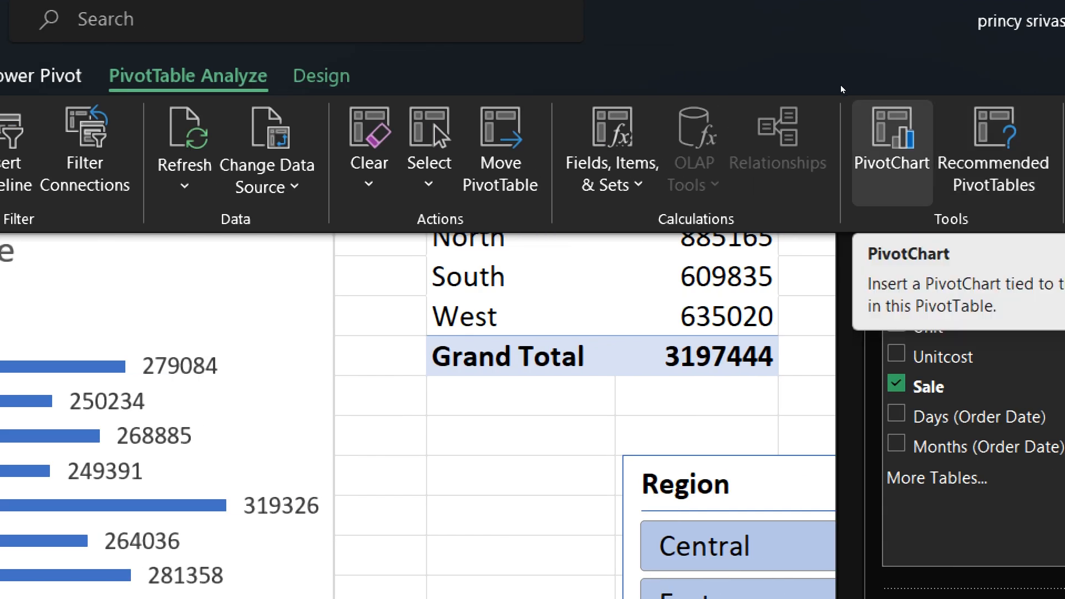
click(891, 133)
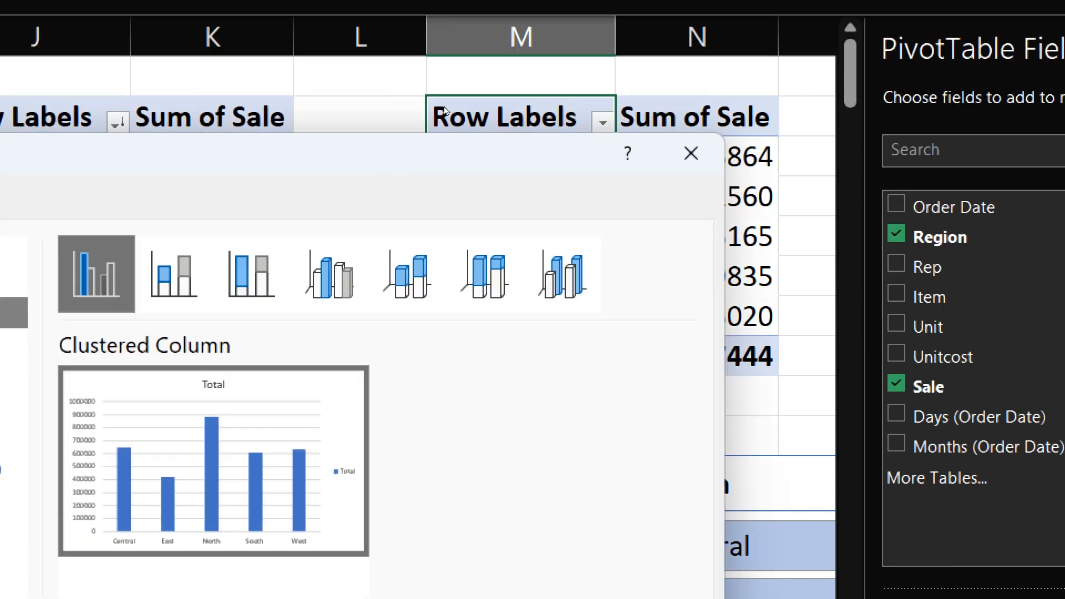
drag(254, 162, 748, 16)
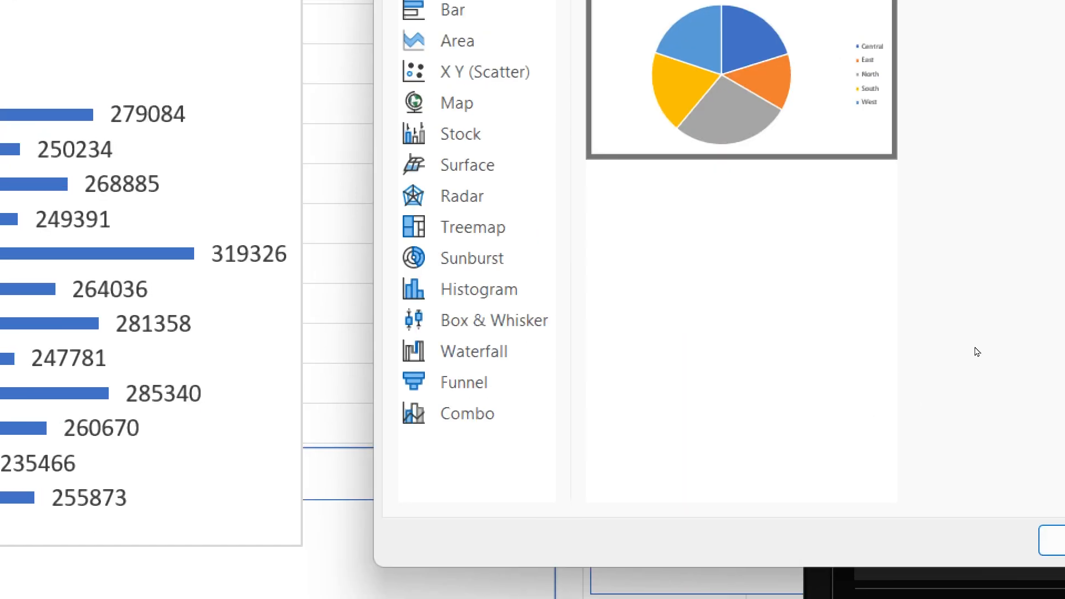
click(1056, 539)
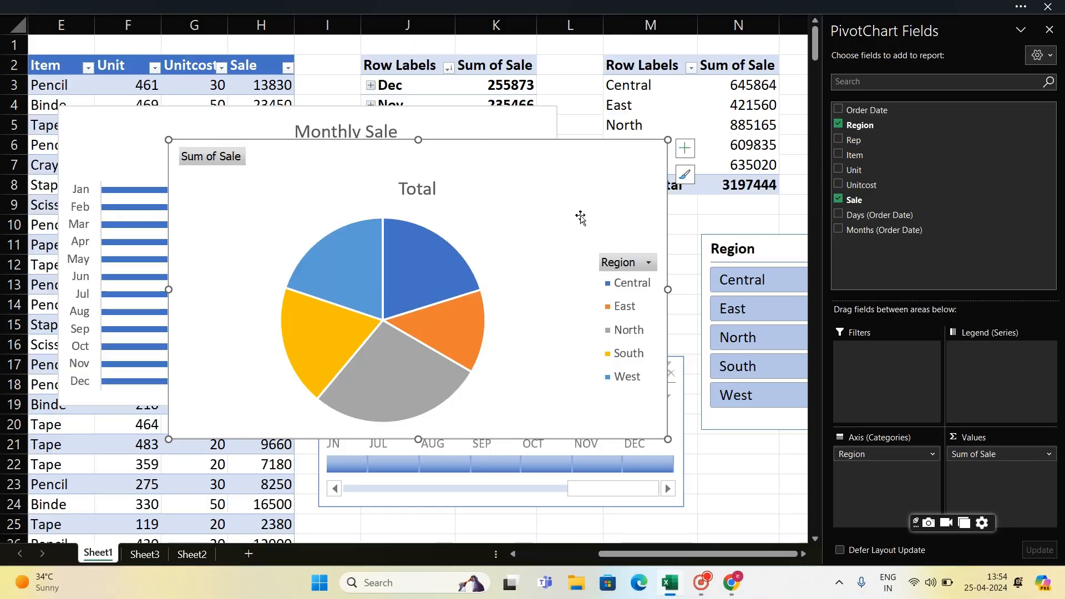
- Shift the regional pie chart to the right and hide all of its field buttons
drag(516, 174, 603, 163)
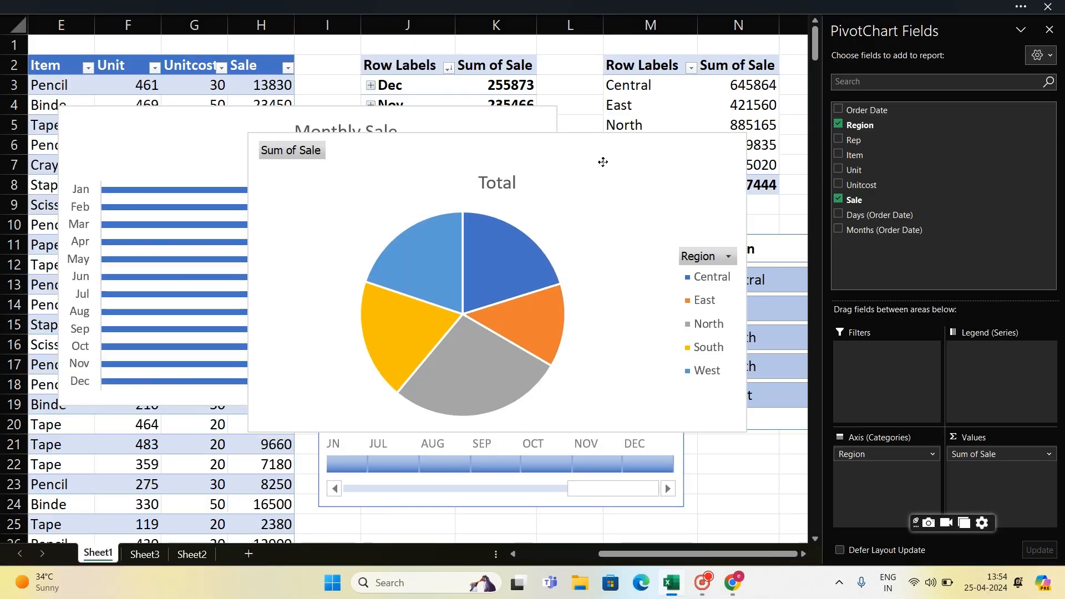
right_click(303, 148)
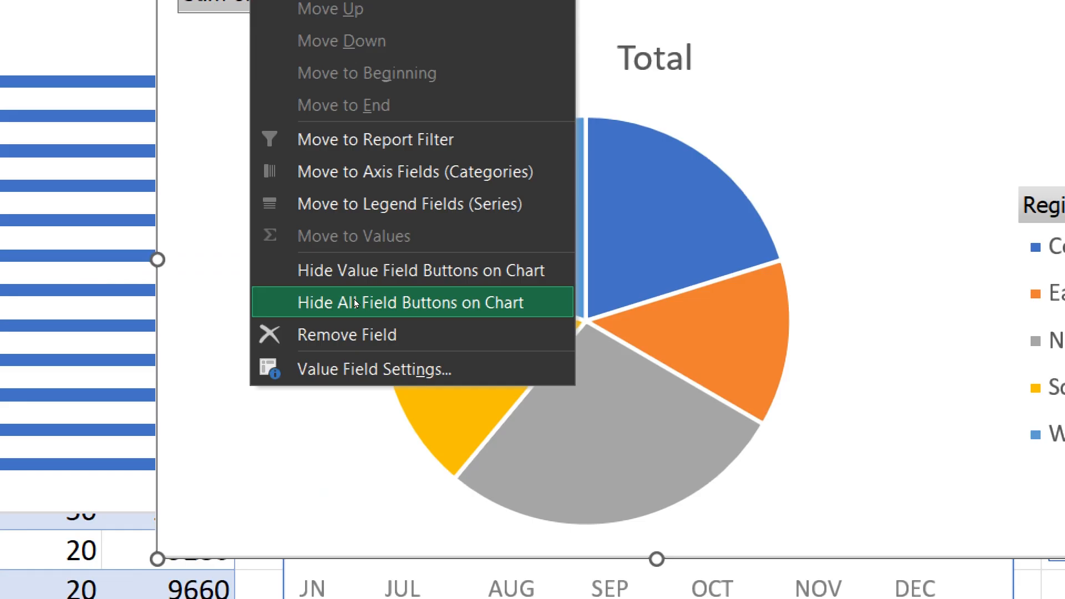
click(355, 301)
- Change the regional pie chart's title to "Region Trend"
click(653, 166)
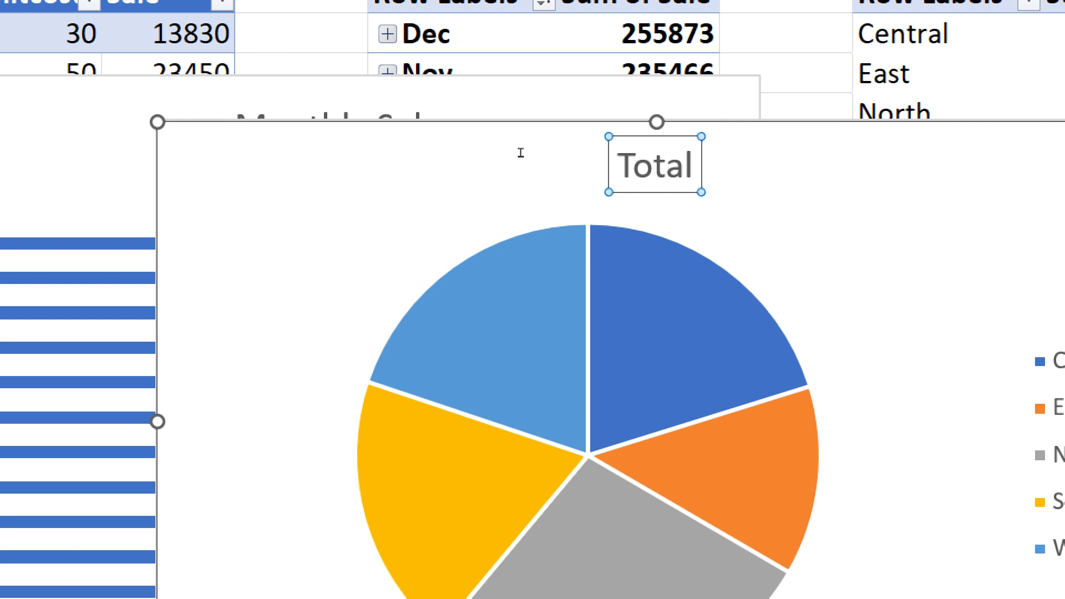
click(693, 166)
key(BackSpace)
key(BackSpace)
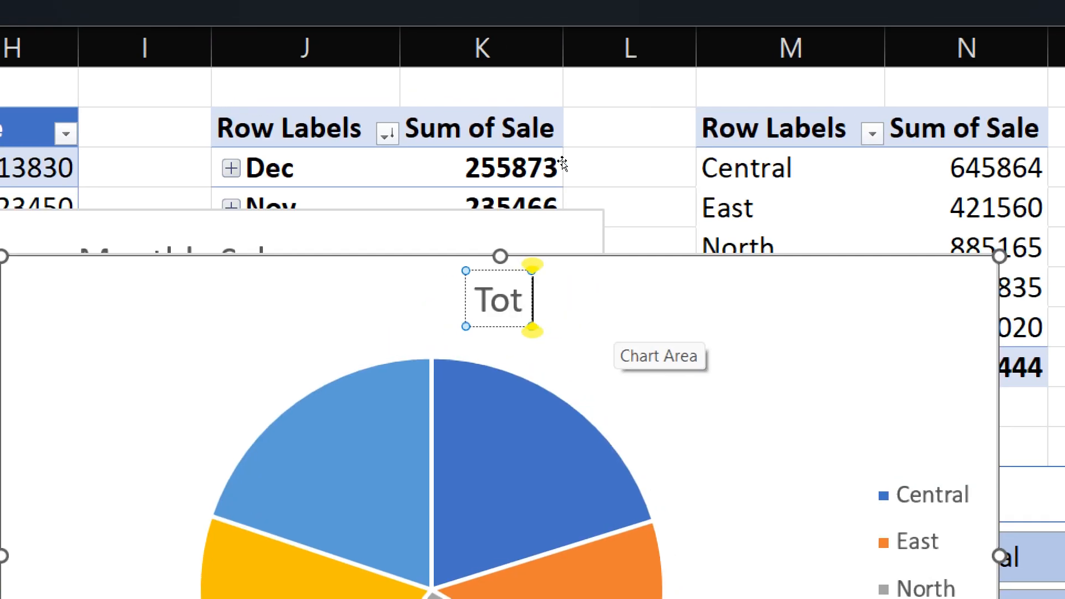
key(BackSpace)
key(BackSpace)
key(BackSpace)
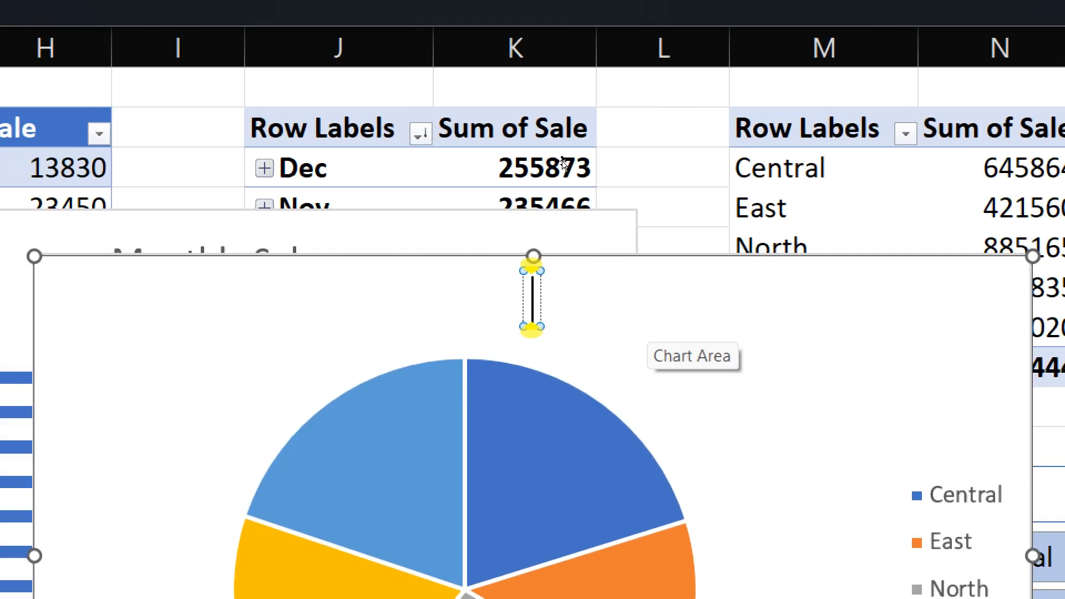
text(Region)
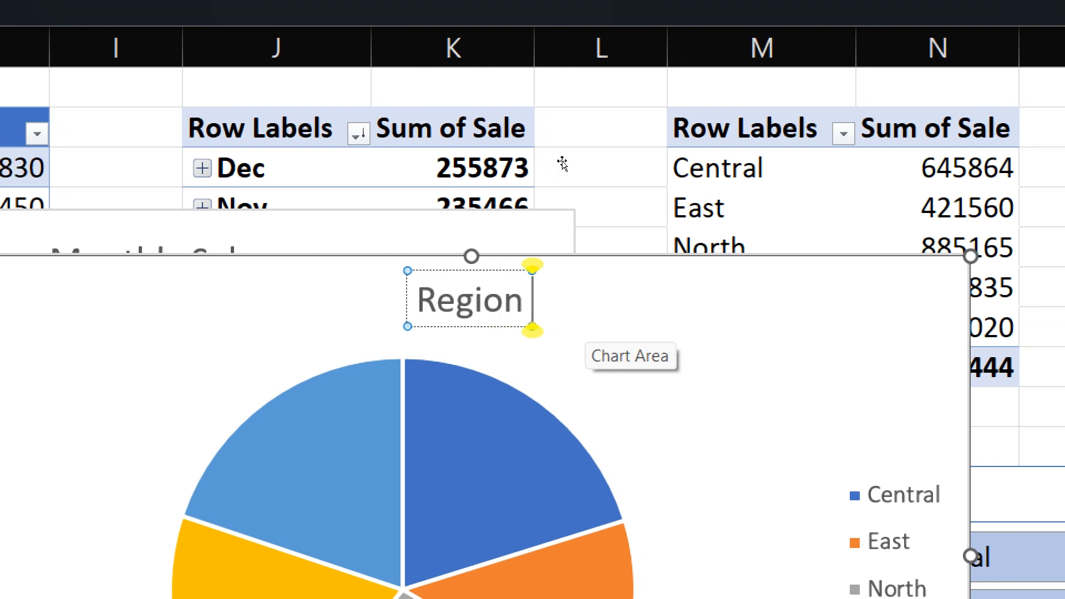
text( Trea)
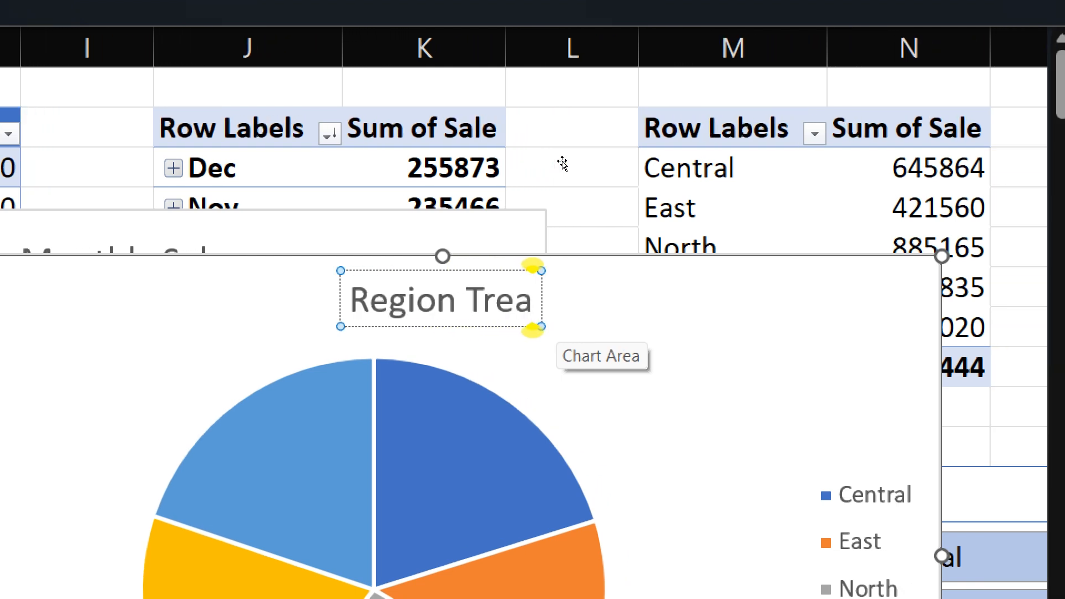
key(BackSpace)
text(n)
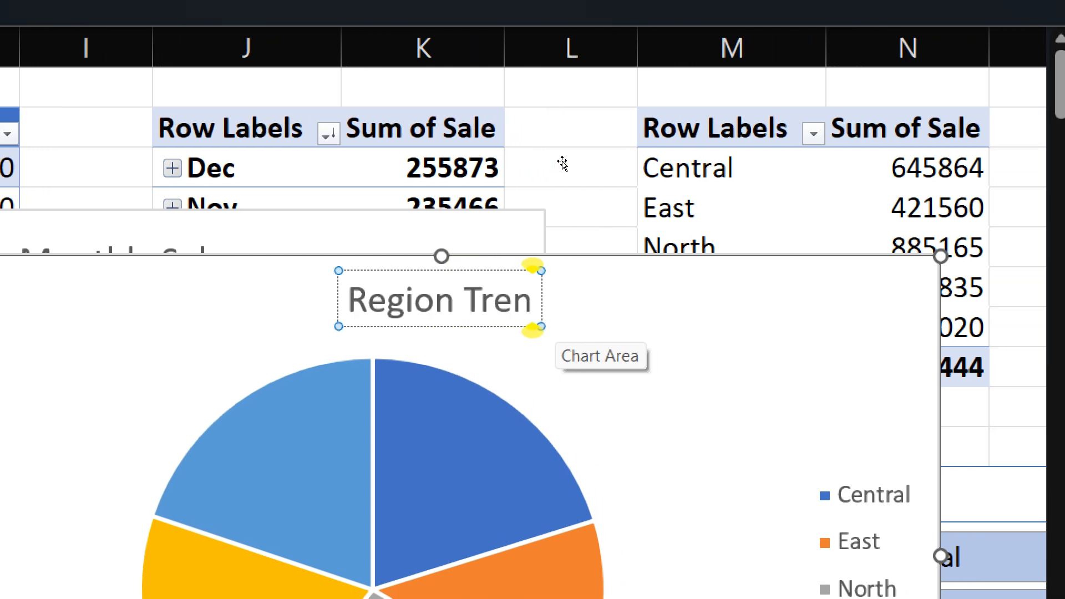
text(d)
click(693, 270)
- Add data labels to the slices of the Region Trend pie chart
scroll(693, 271, down, 1)
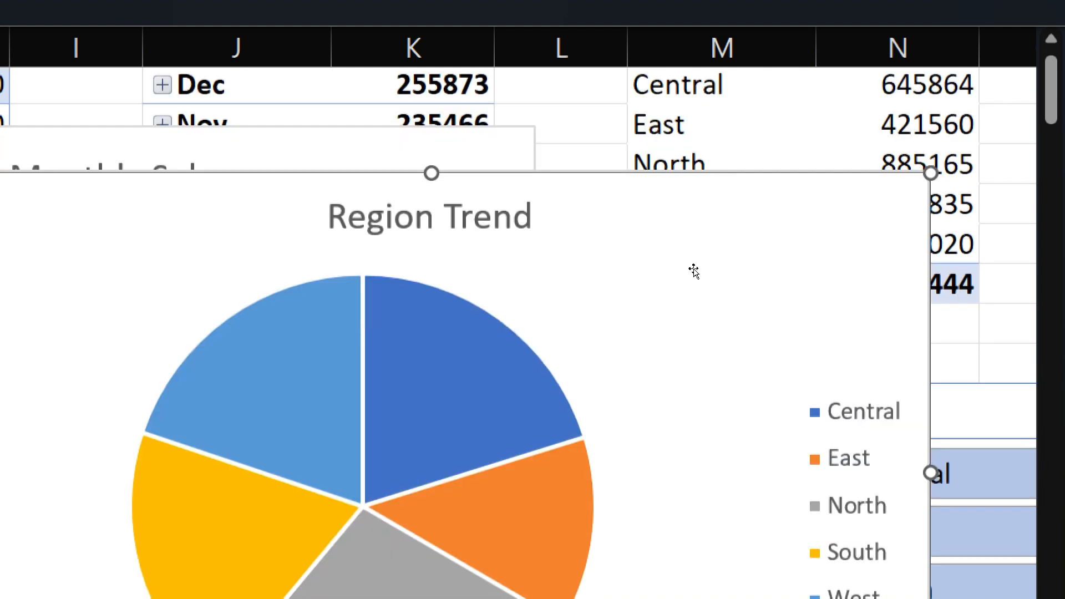
scroll(693, 270, down, 2)
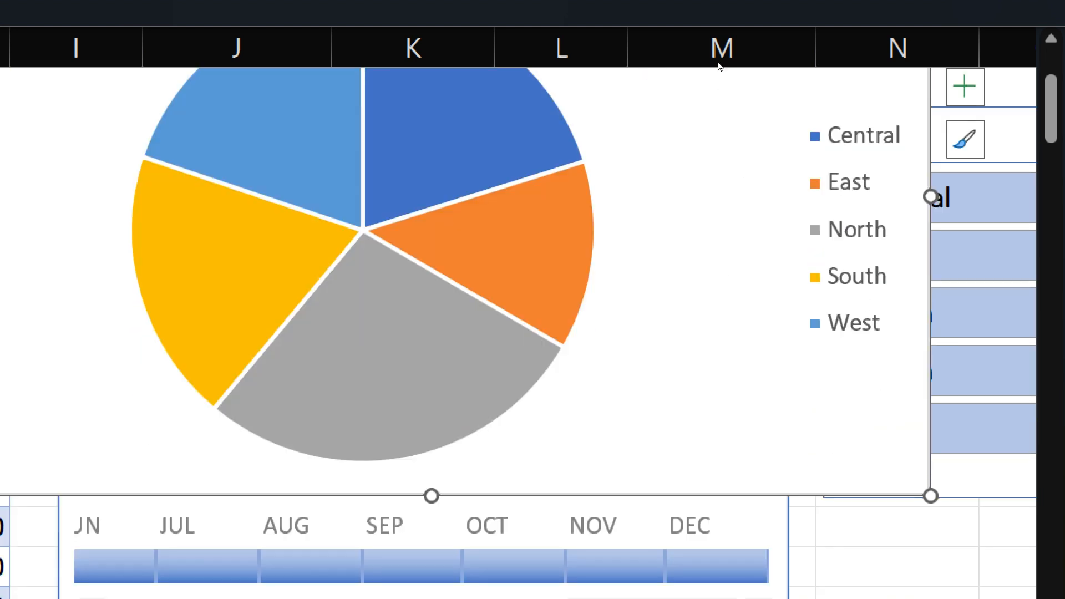
right_click(500, 68)
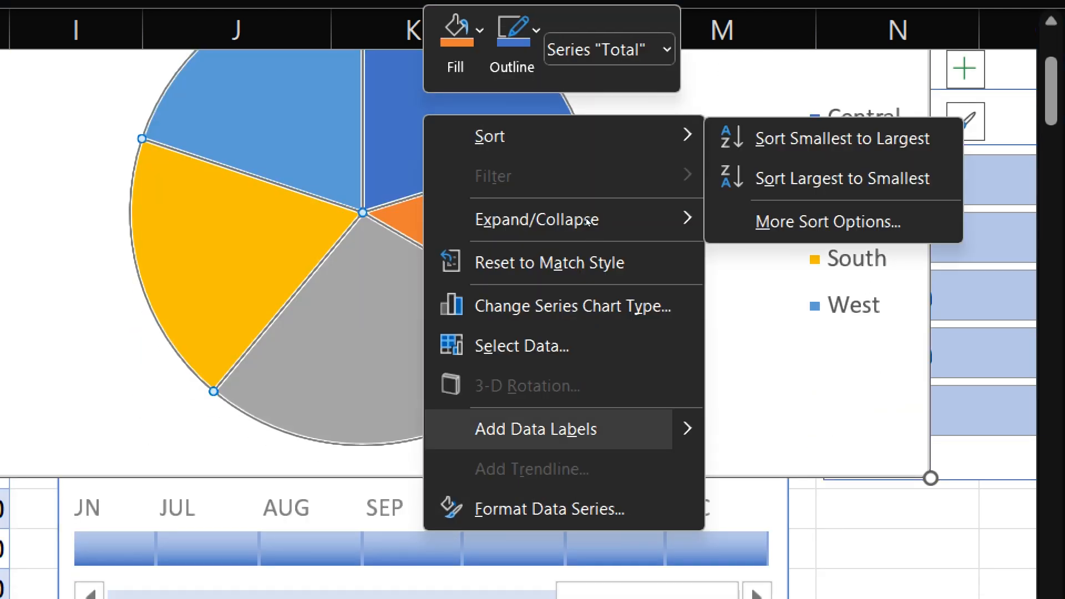
key(b)
click(646, 113)
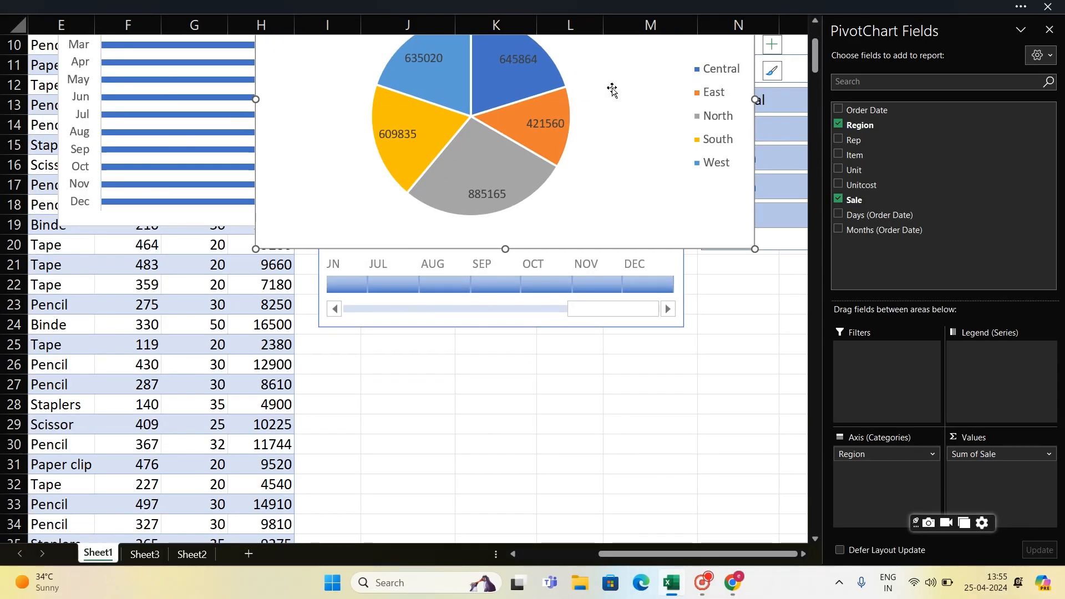
- Move the Region Trend chart down the sheet and narrow the Monthly Sale chart from its right edge
drag(613, 86, 641, 287)
scroll(641, 84, up, 3)
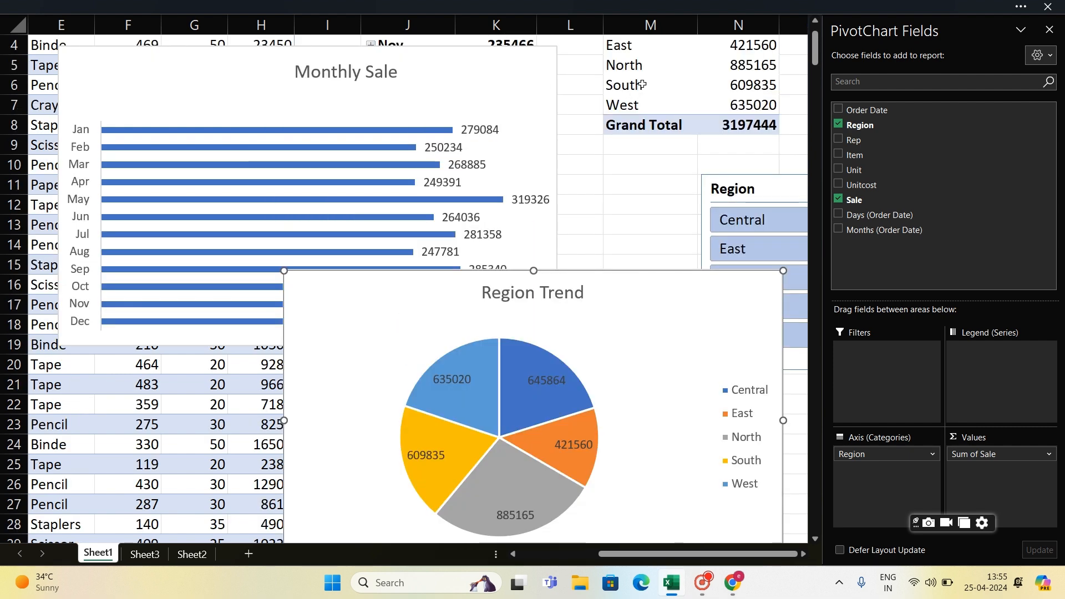
click(358, 150)
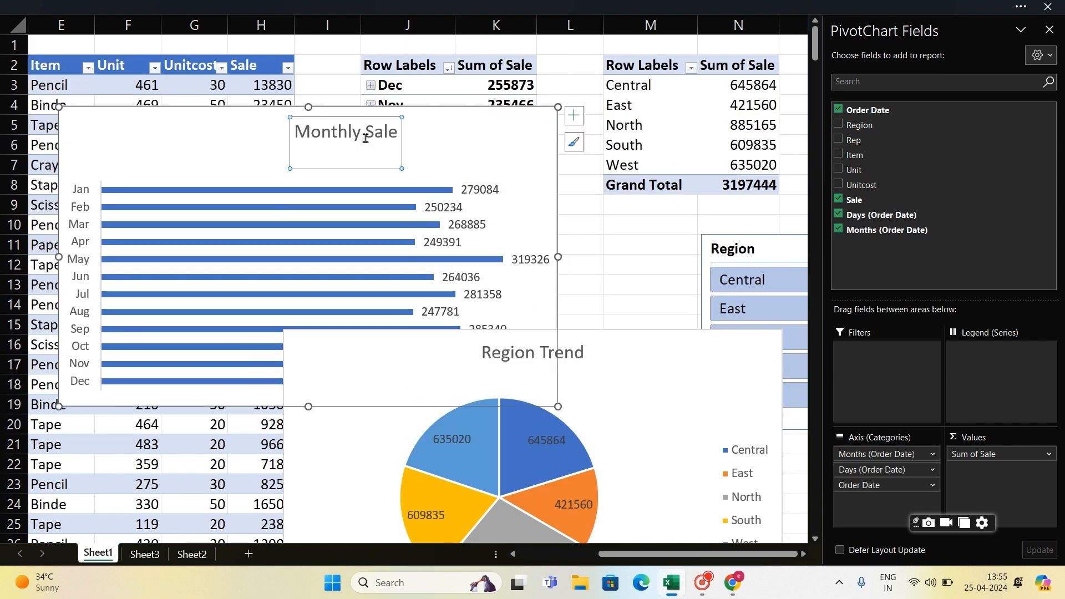
drag(558, 258, 470, 256)
- Copy the Monthly Sale chart from Sheet1 to Sheet3, placing it below the Total Sale label from cell B12
click(188, 135)
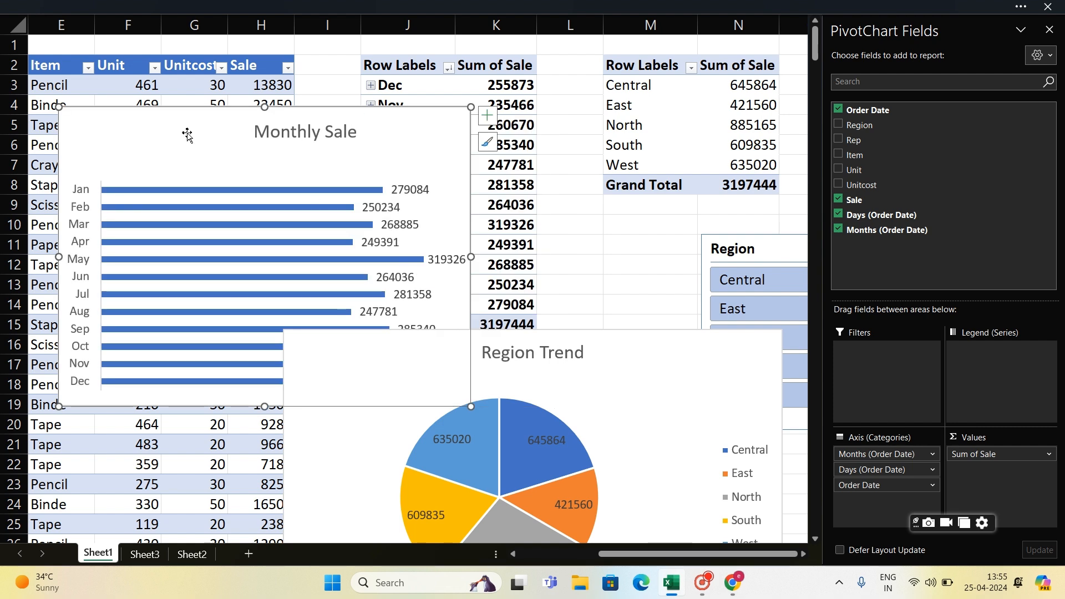
click(145, 555)
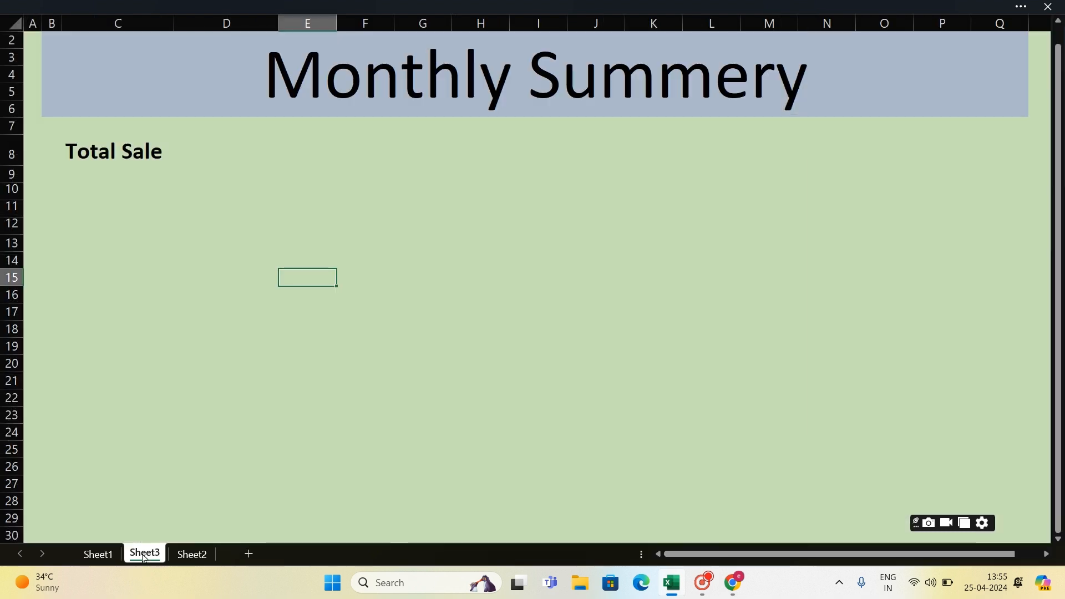
click(57, 227)
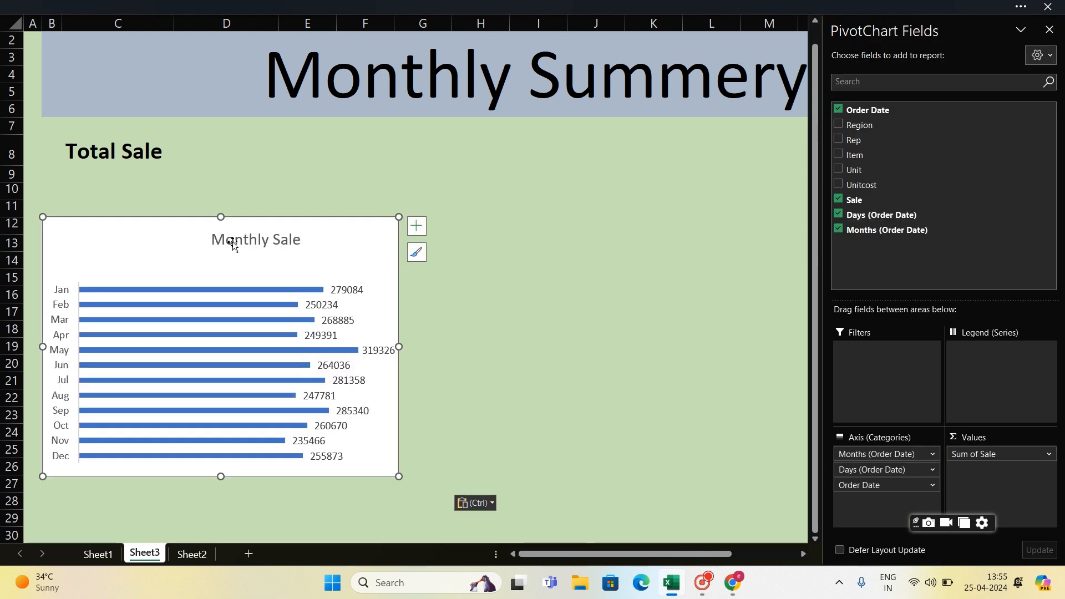
- Copy the Region Trend chart from Sheet1 to Sheet3 beside the Monthly Sale chart and close the field list
click(98, 554)
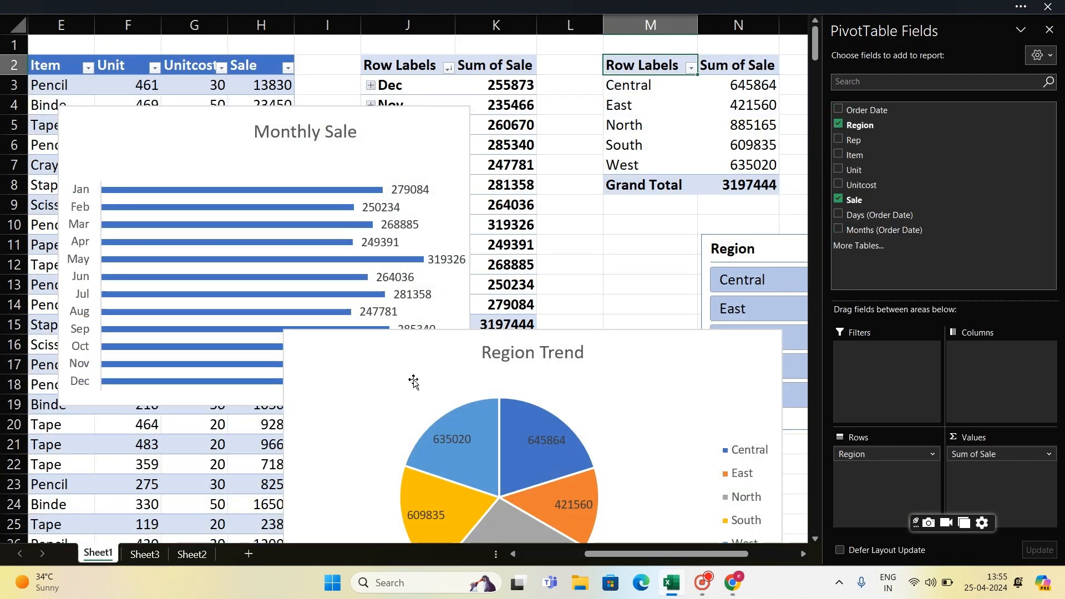
click(393, 352)
click(145, 554)
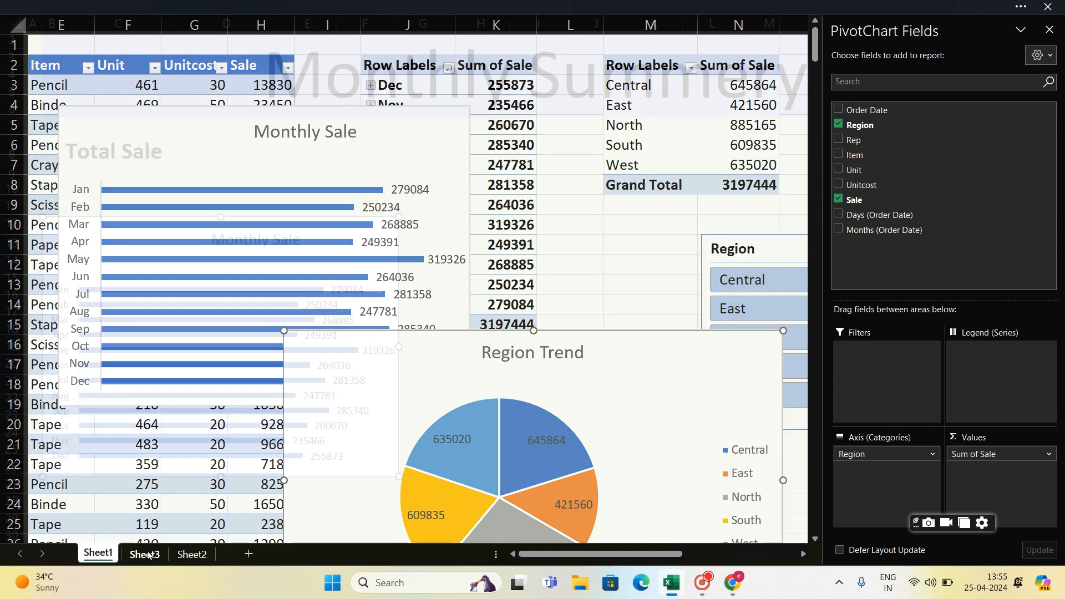
click(479, 231)
click(430, 228)
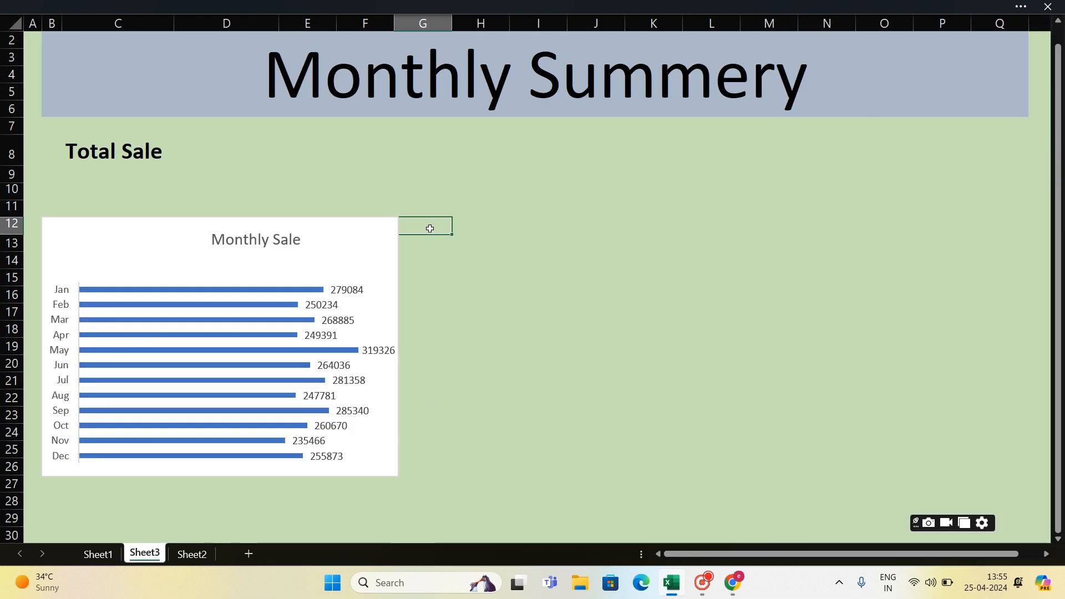
key(ctrl+v)
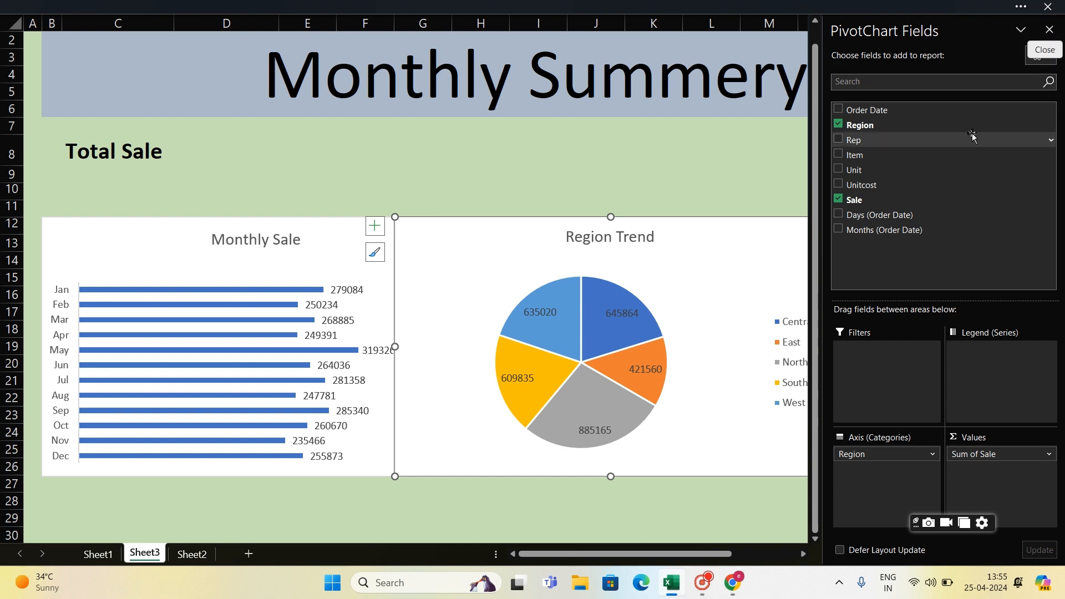
click(1049, 30)
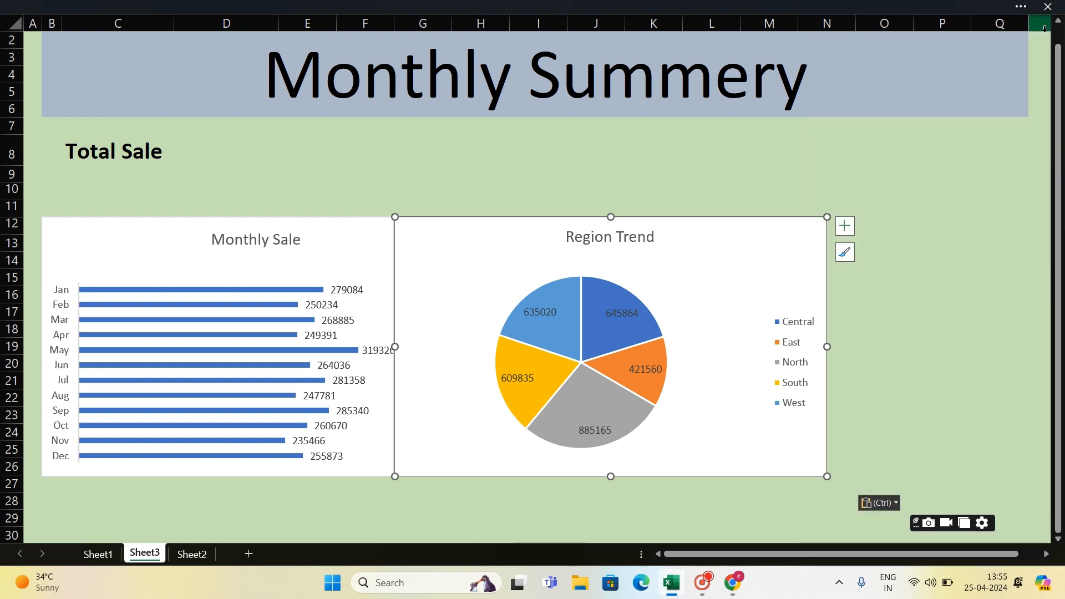
- Space the two Sheet3 charts apart and lower both to start around row 14, leaving room beneath the heading
click(931, 226)
drag(489, 233, 546, 238)
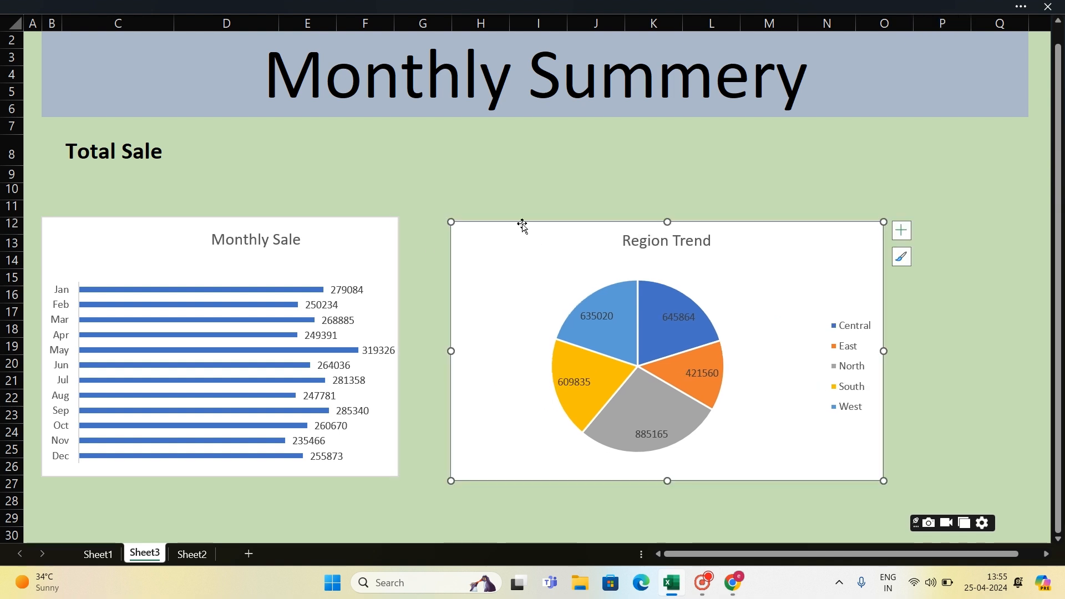
drag(312, 240, 320, 282)
drag(460, 252, 475, 281)
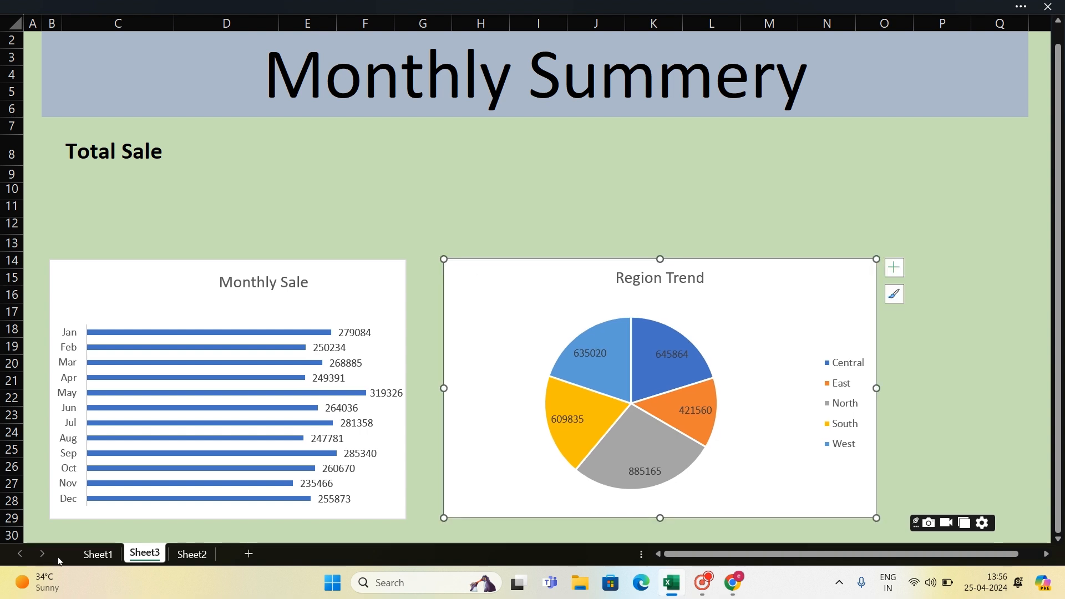
- Copy the Region slicer from Sheet1 to Sheet3 and fit it right of the Region Trend chart, level with its upper edge
click(97, 554)
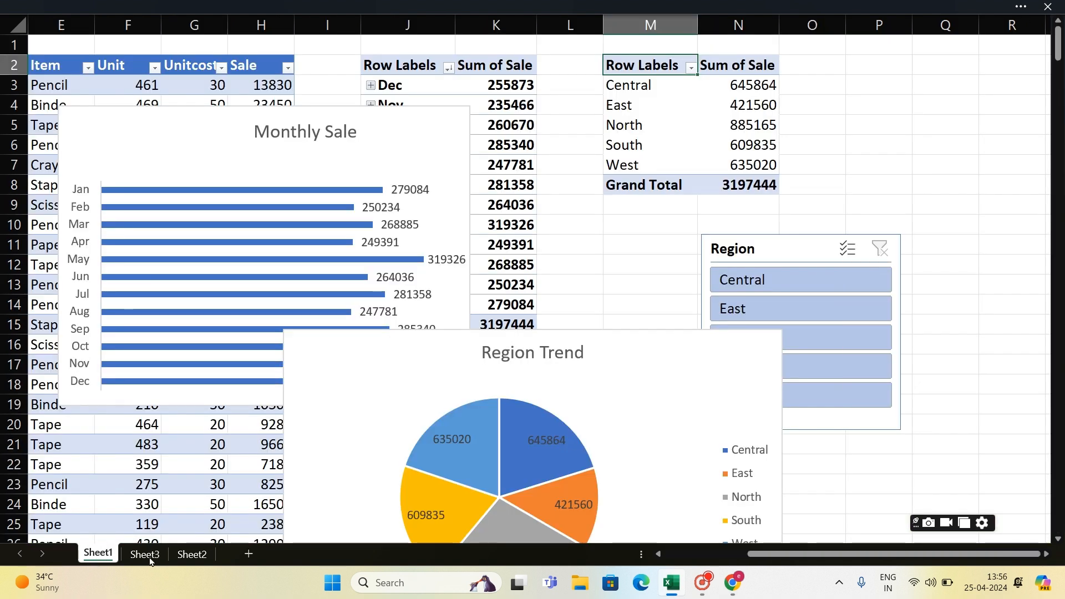
click(774, 256)
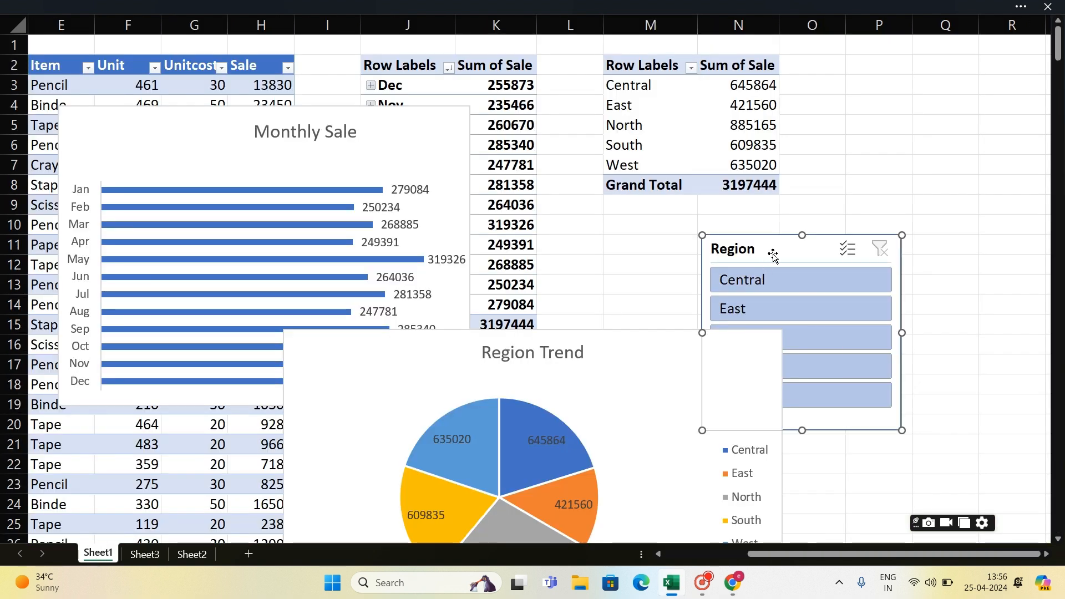
drag(768, 233, 766, 123)
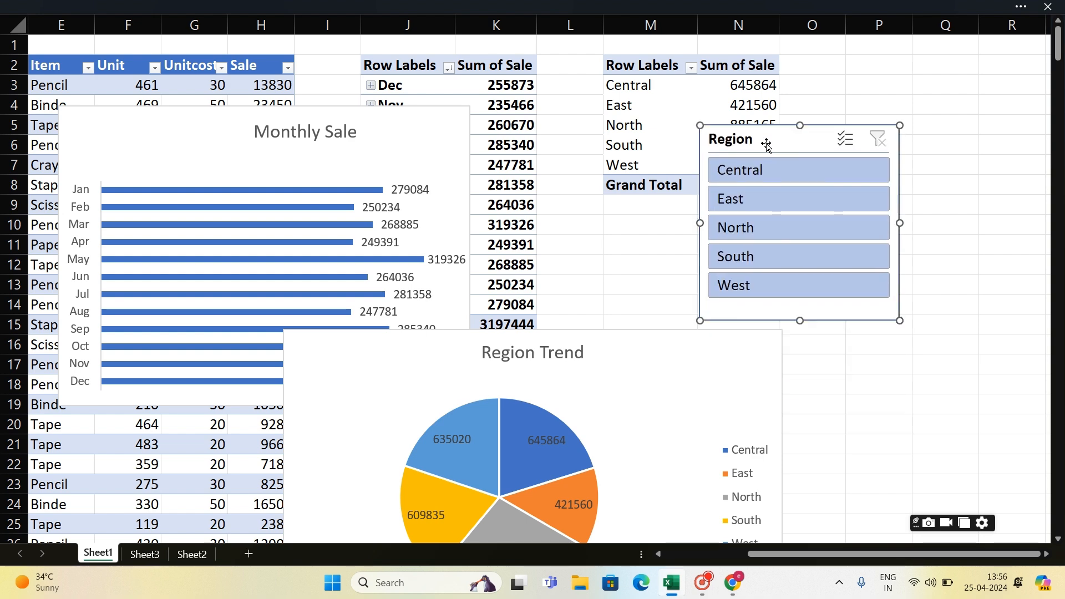
click(145, 554)
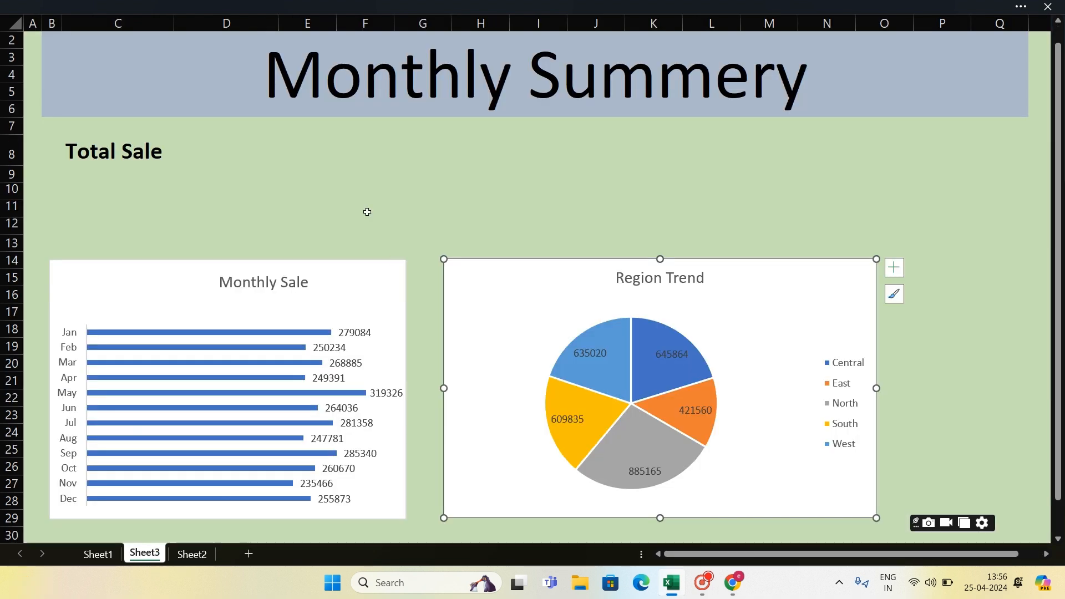
click(957, 266)
key(ctrl+v)
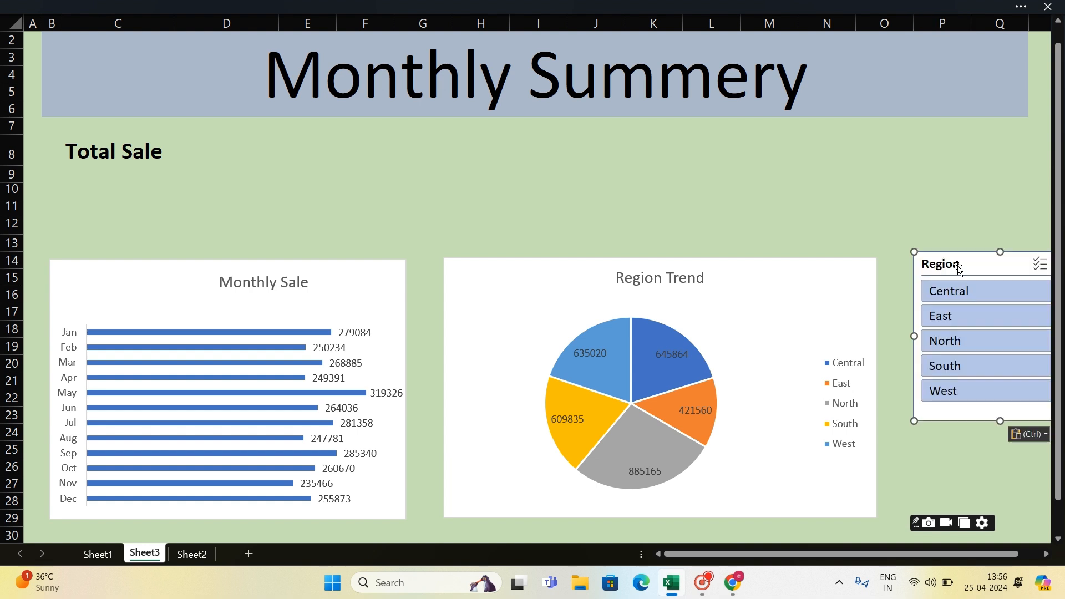
drag(948, 500, 947, 437)
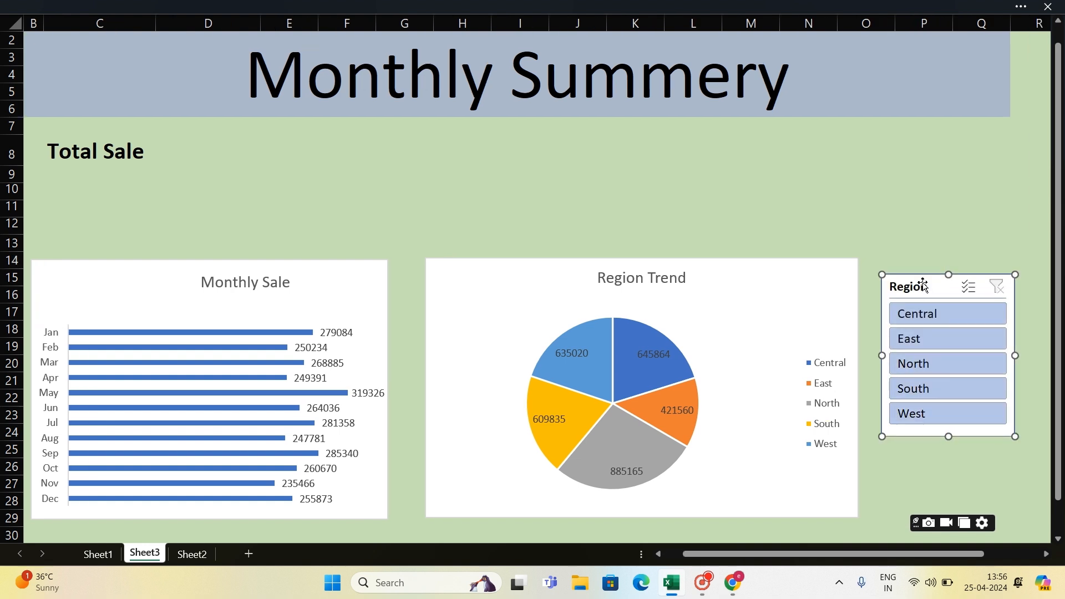
drag(948, 275, 948, 258)
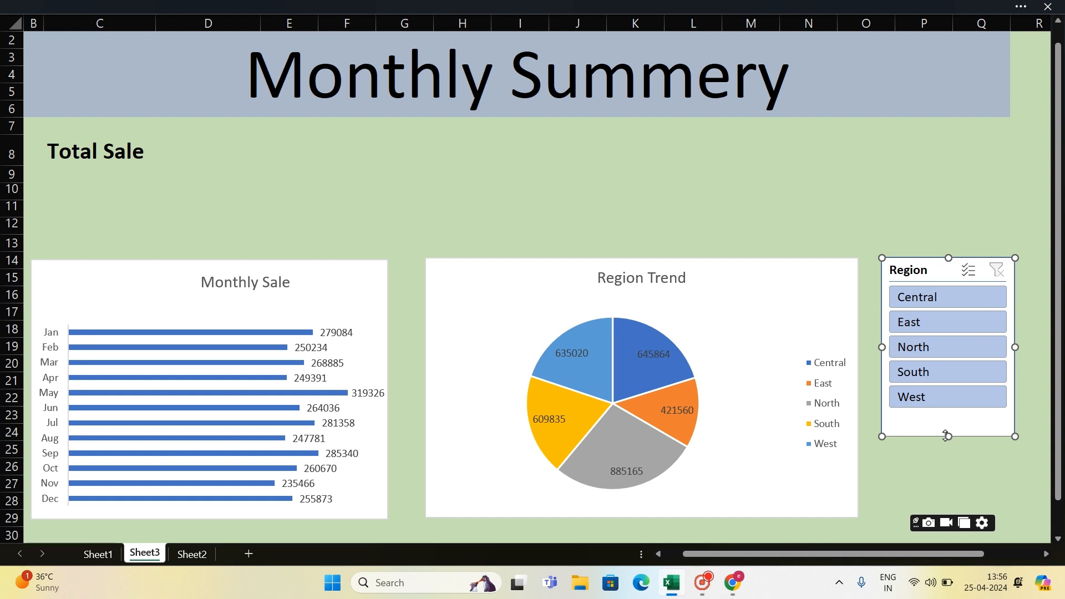
- Move the Region Trend chart on Sheet1 up and right to uncover the Order Date timeline
click(112, 555)
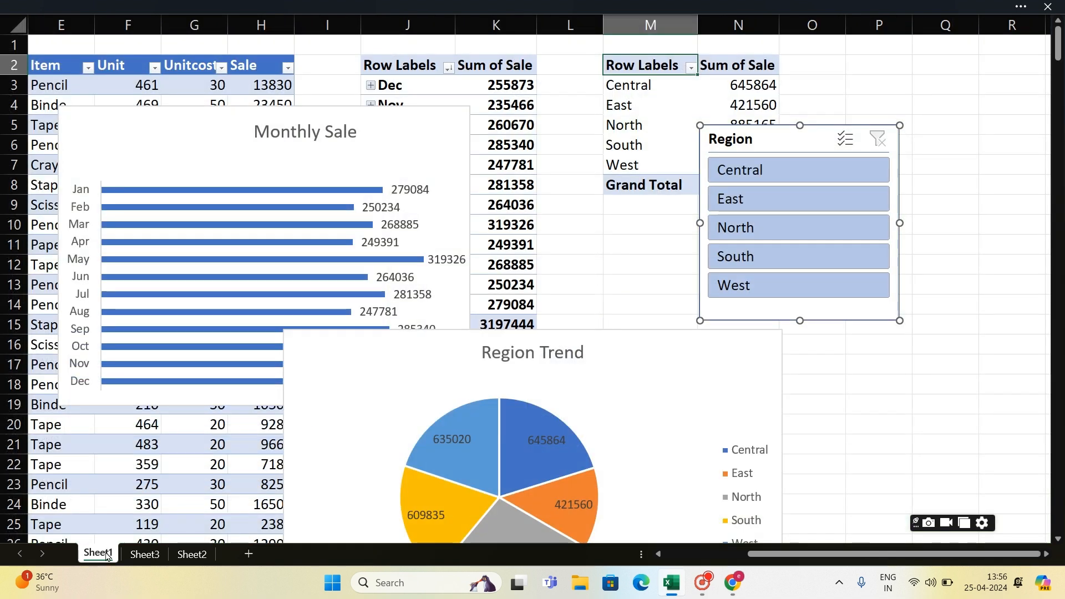
scroll(355, 429, down, 5)
scroll(363, 431, up, 4)
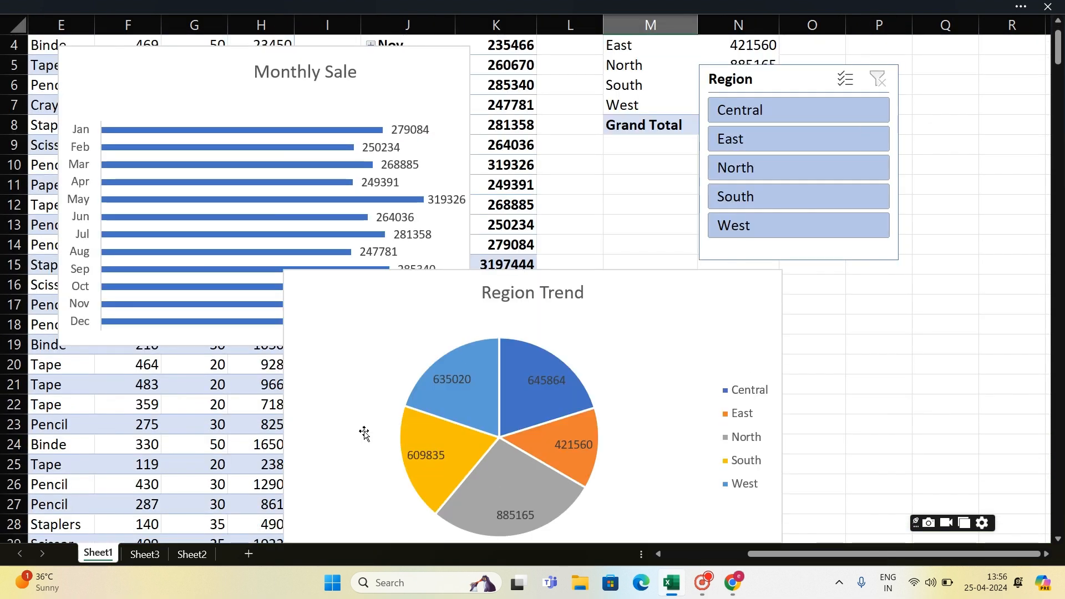
drag(577, 302, 789, 212)
drag(632, 288, 942, 112)
- Copy the Order Date timeline from Sheet1 to Sheet3 and position it between the heading and the Region Trend chart
click(508, 353)
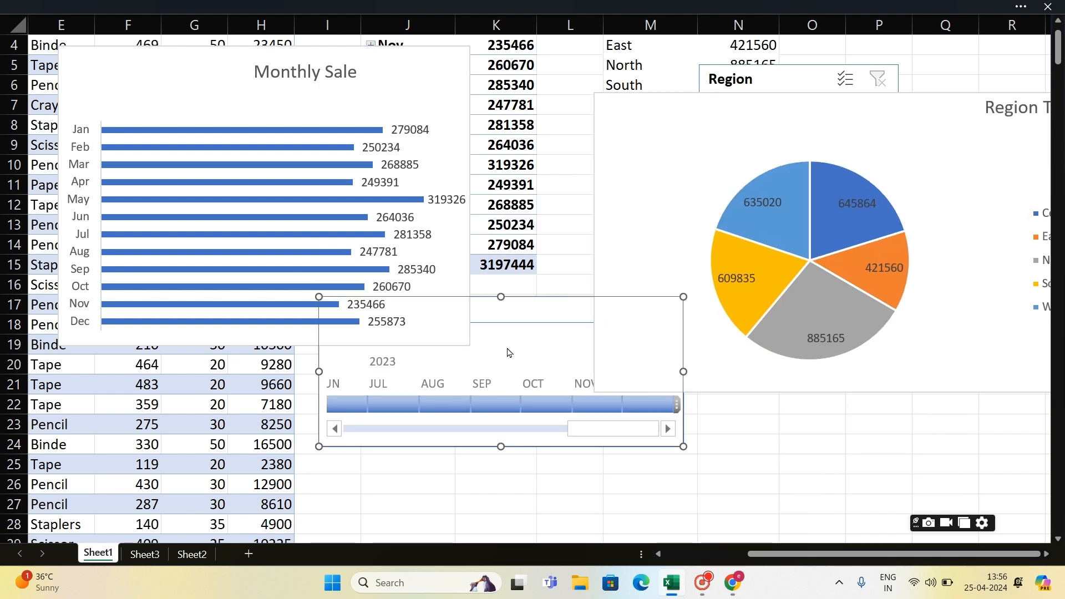
click(145, 554)
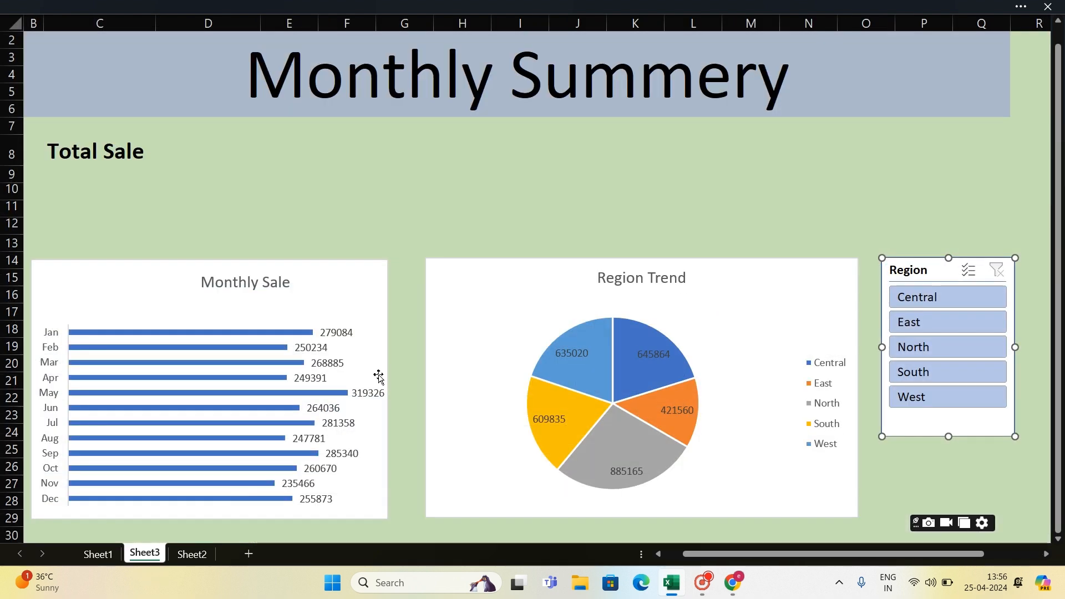
click(458, 154)
key(ctrl+v)
drag(515, 139, 515, 123)
click(806, 193)
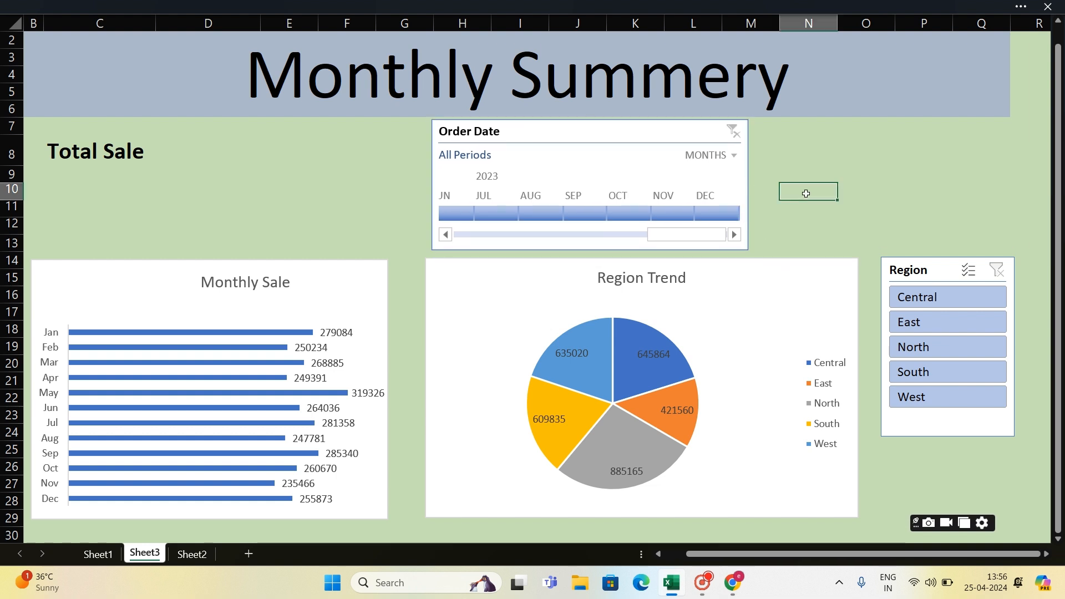
click(895, 277)
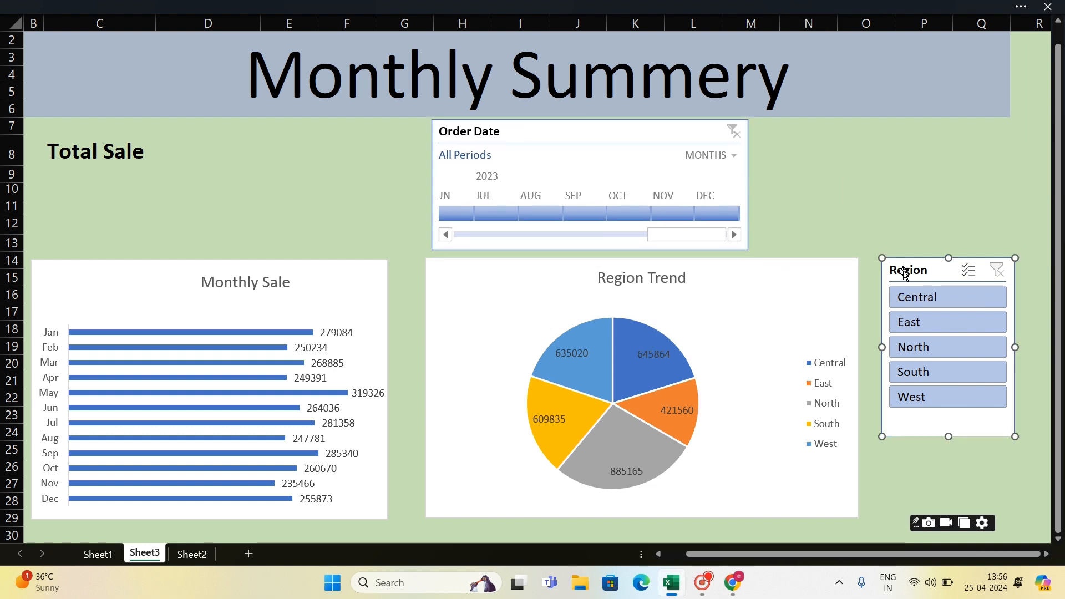
click(511, 131)
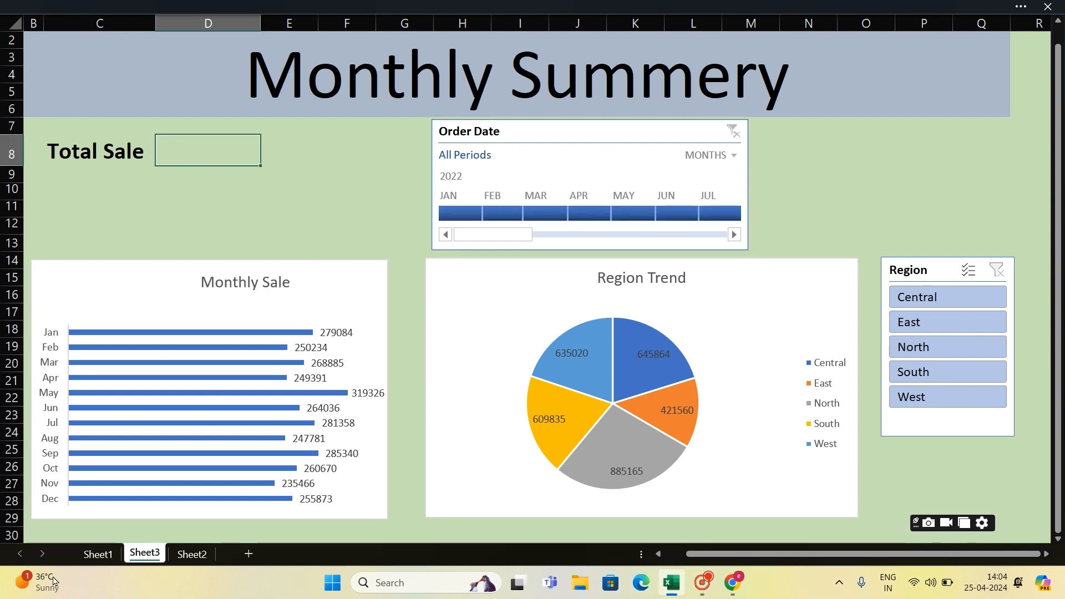
click(96, 554)
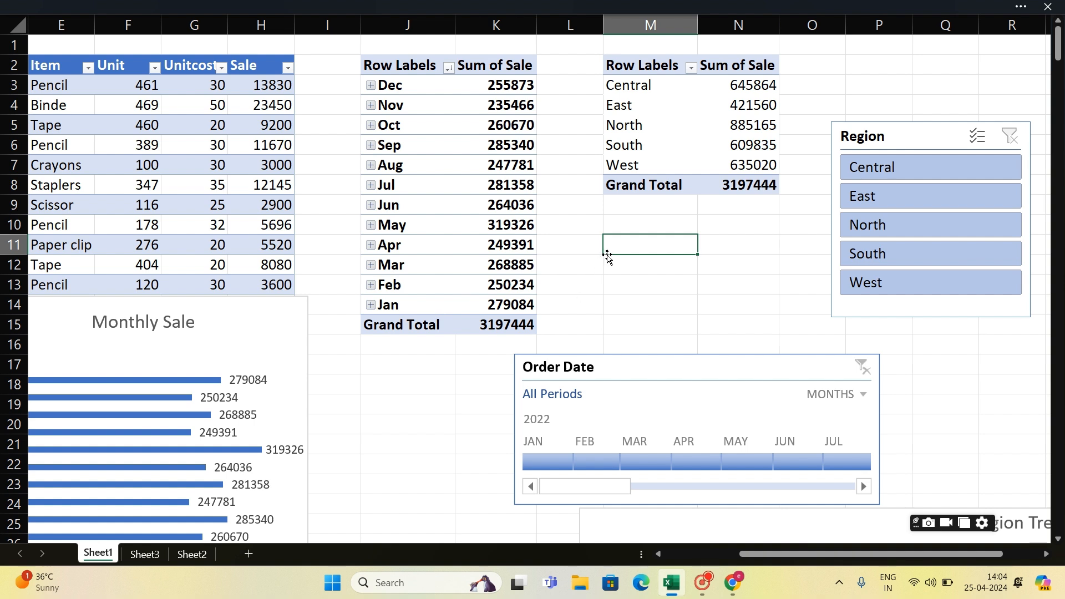
click(505, 329)
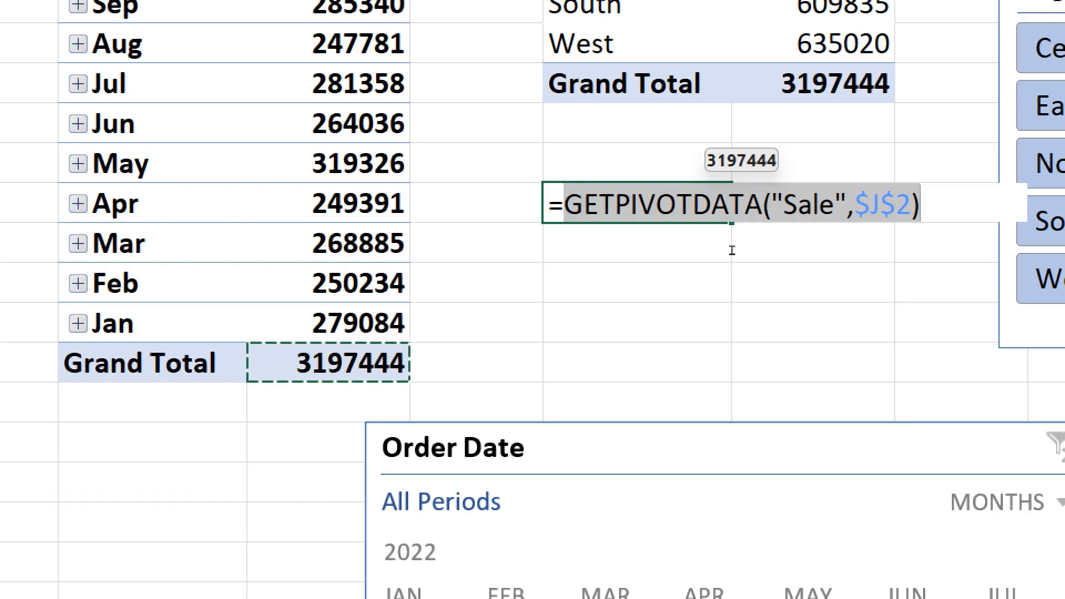
key(Escape)
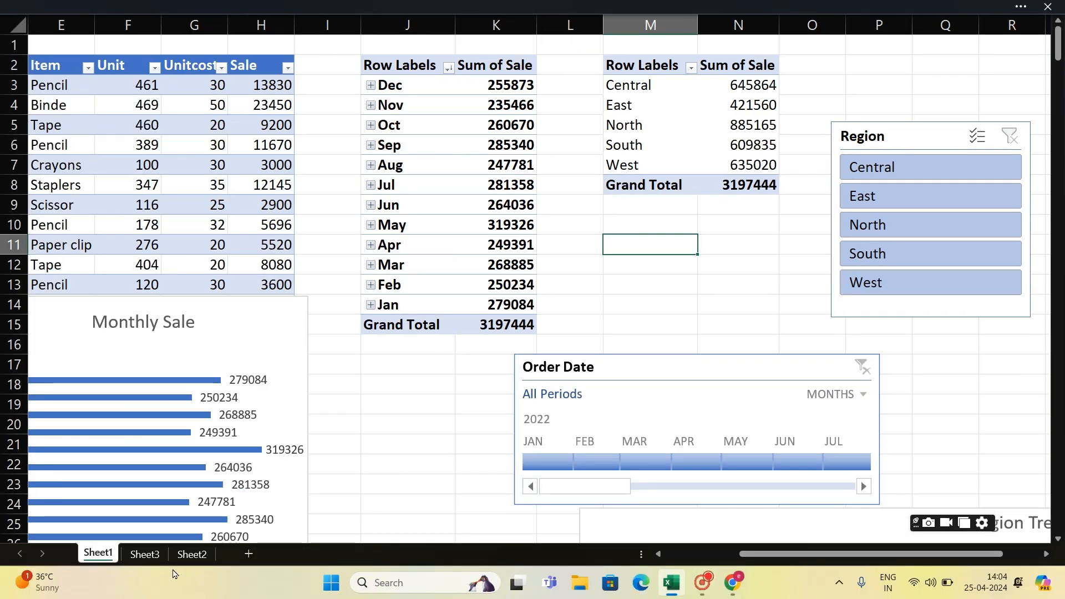
- Link the cell beside Total Sale on Sheet3 to the Grand Total of the monthly PivotTable on Sheet1
click(145, 554)
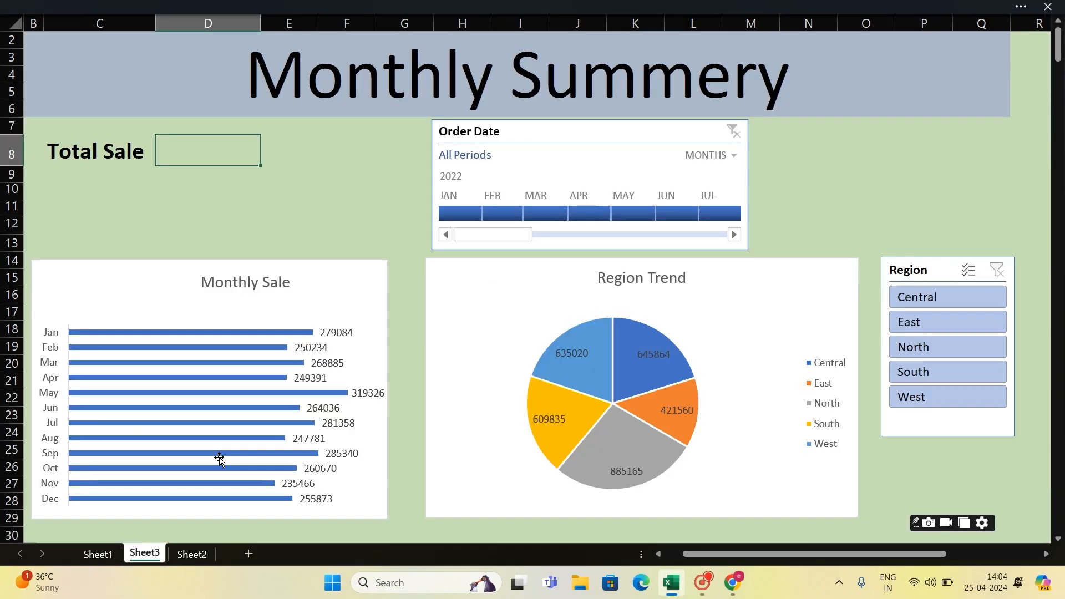
text(=)
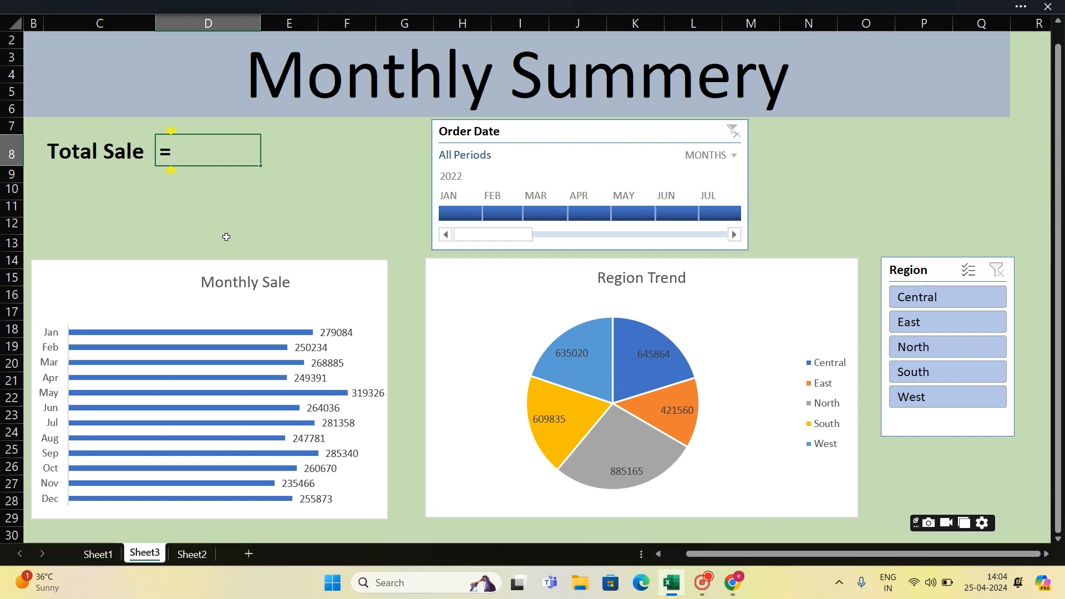
click(98, 554)
click(503, 323)
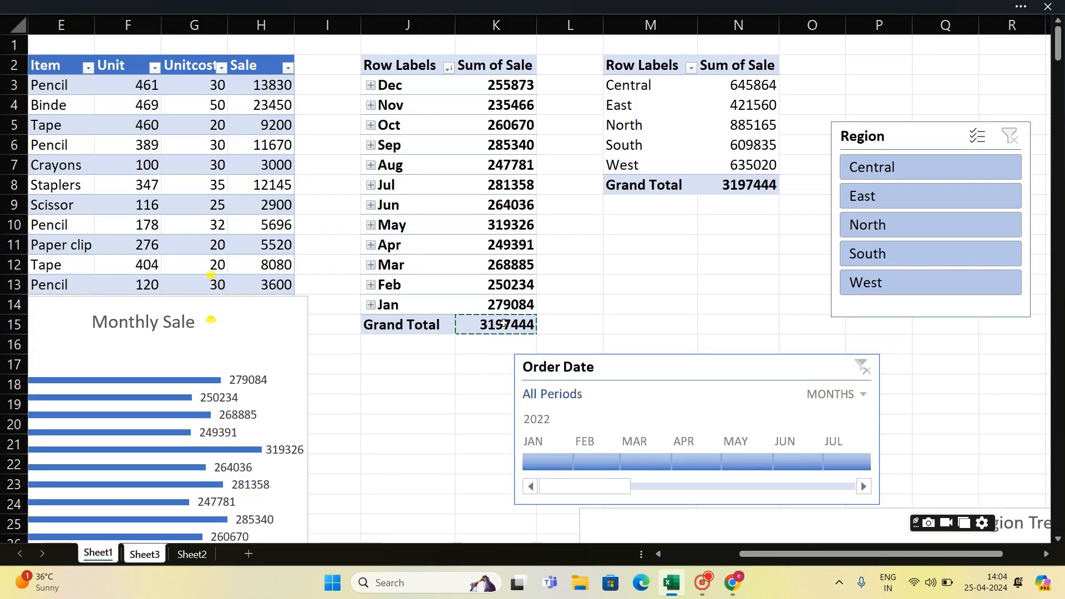
key(Return)
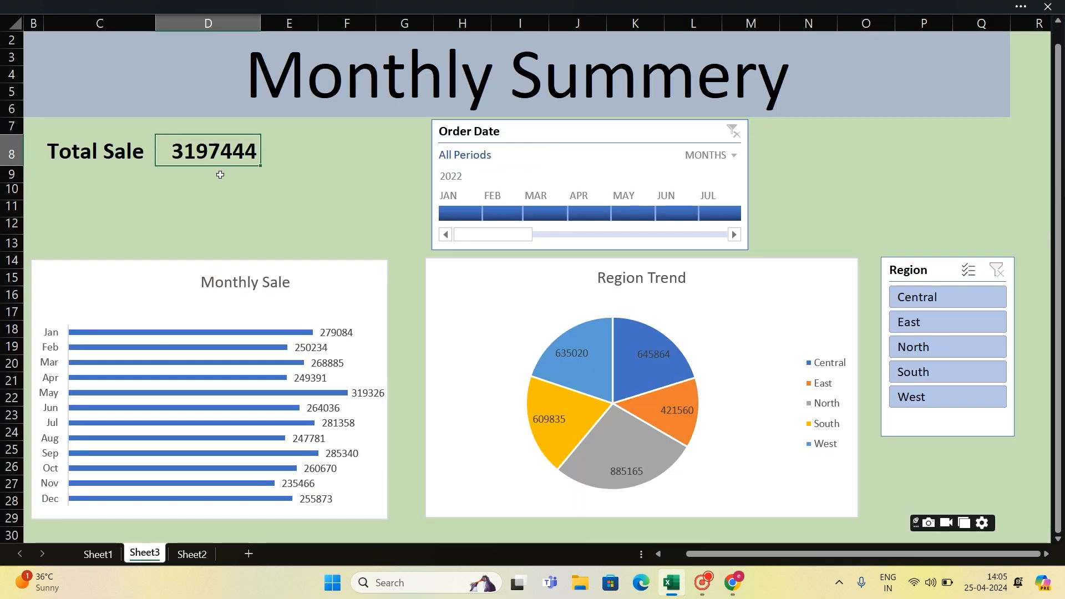
- Test the dashboard by filtering it to Jan 2022 and the North region, and clear both filters
click(457, 215)
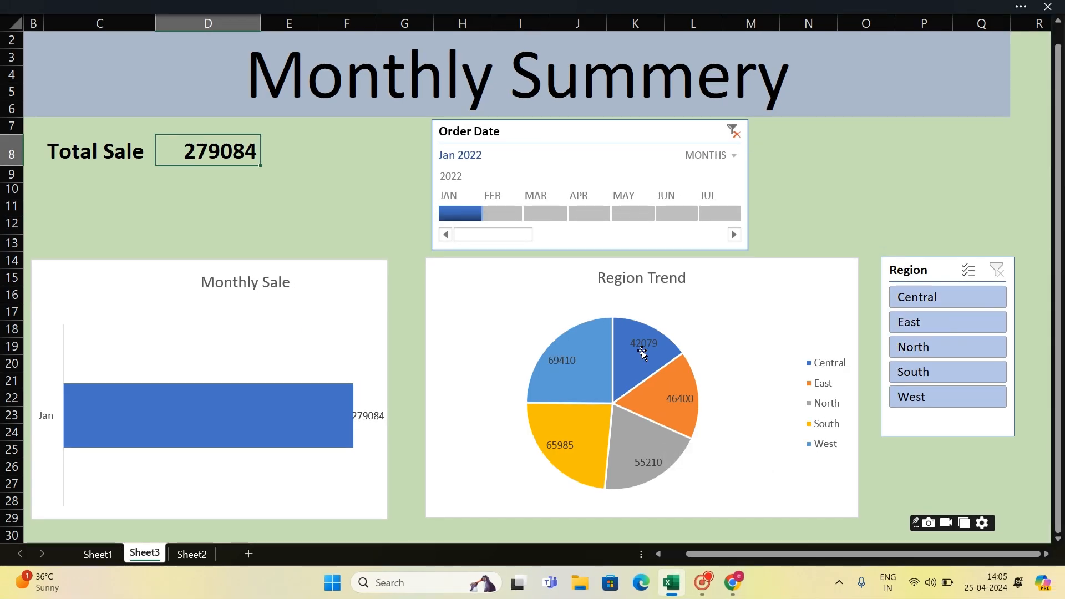
click(953, 354)
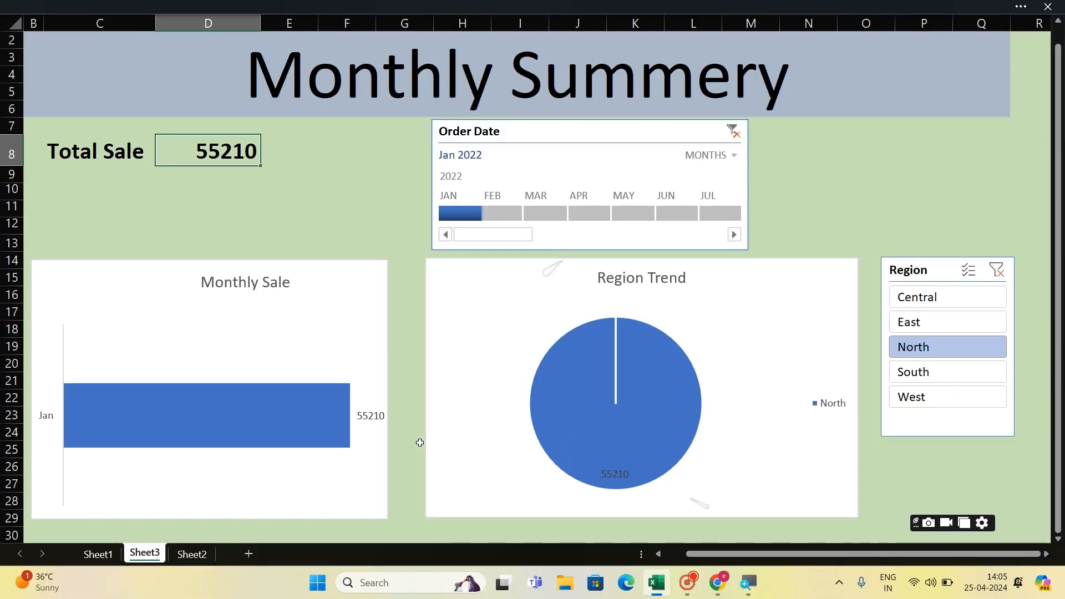
click(732, 131)
click(997, 271)
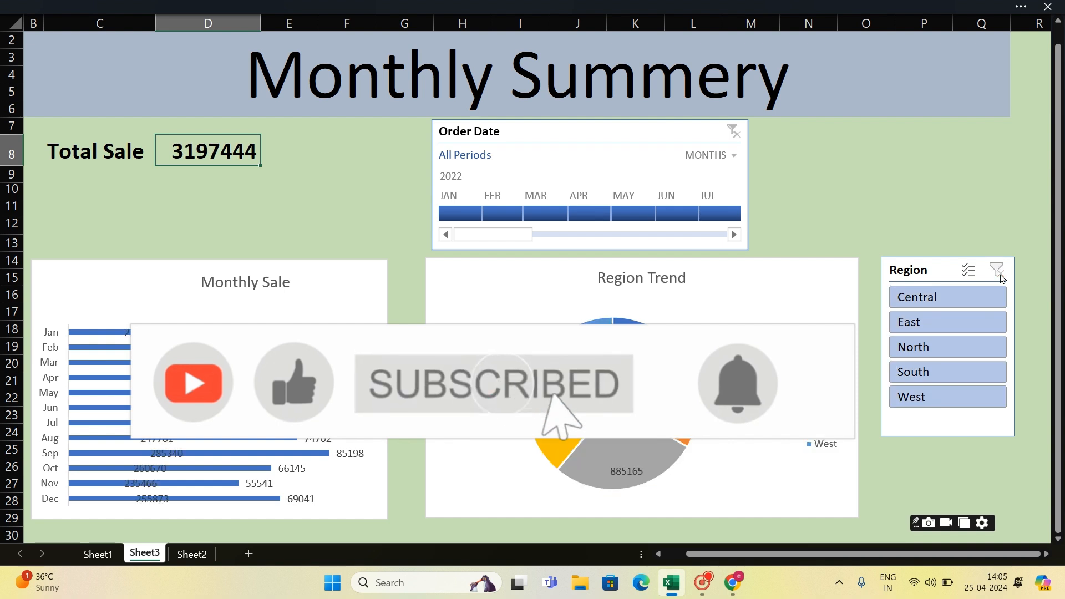